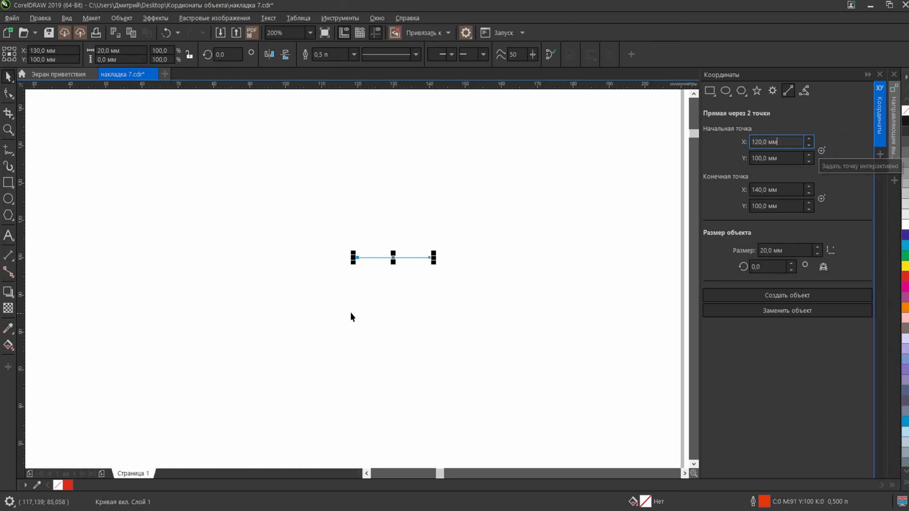
Set the length of the two-point line to 100 mm
scroll(367, 304, "down", 6)
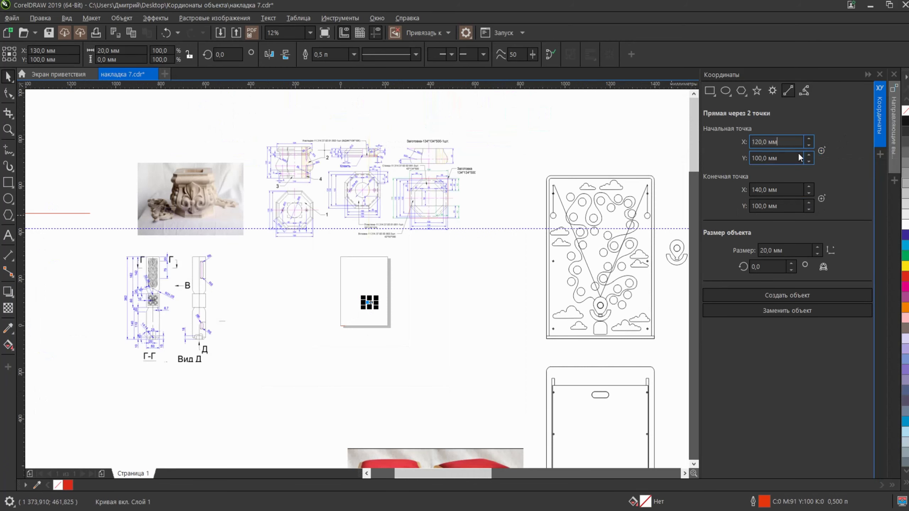
left_click_drag(789, 142, 750, 141)
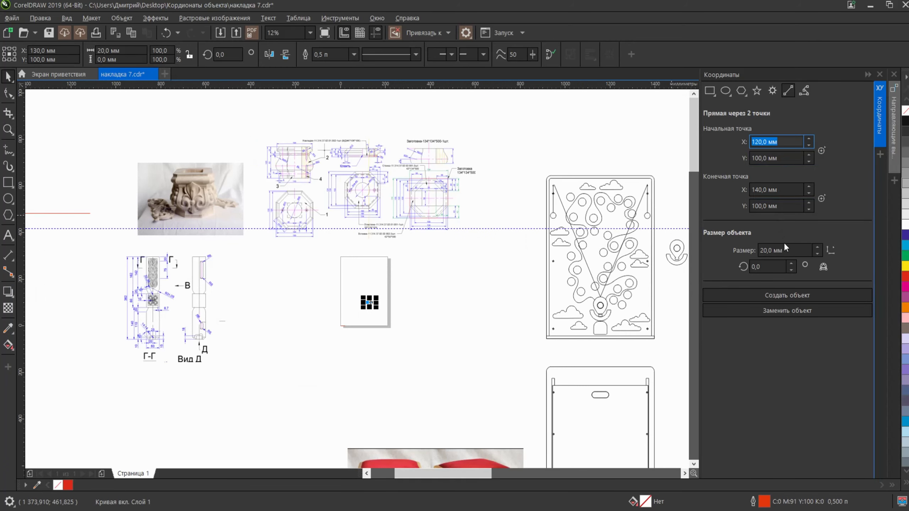
left_click_drag(787, 250, 714, 275)
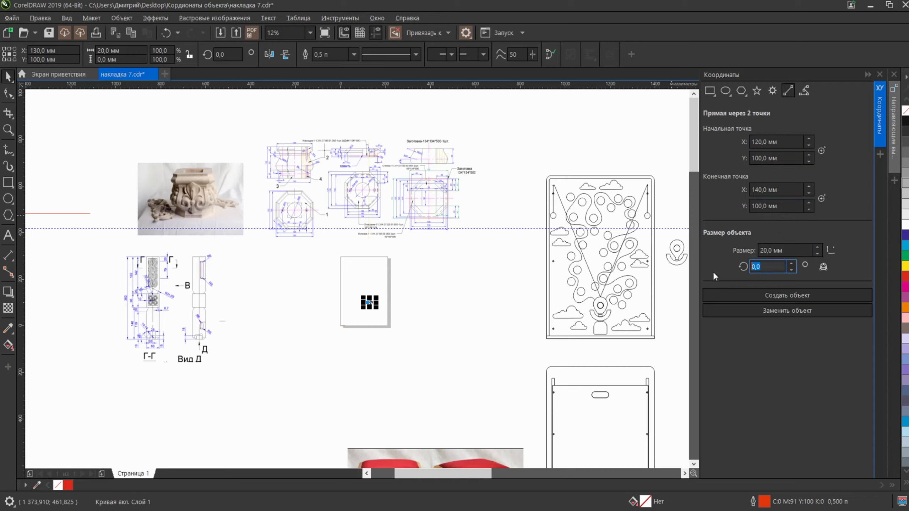
left_click(821, 151)
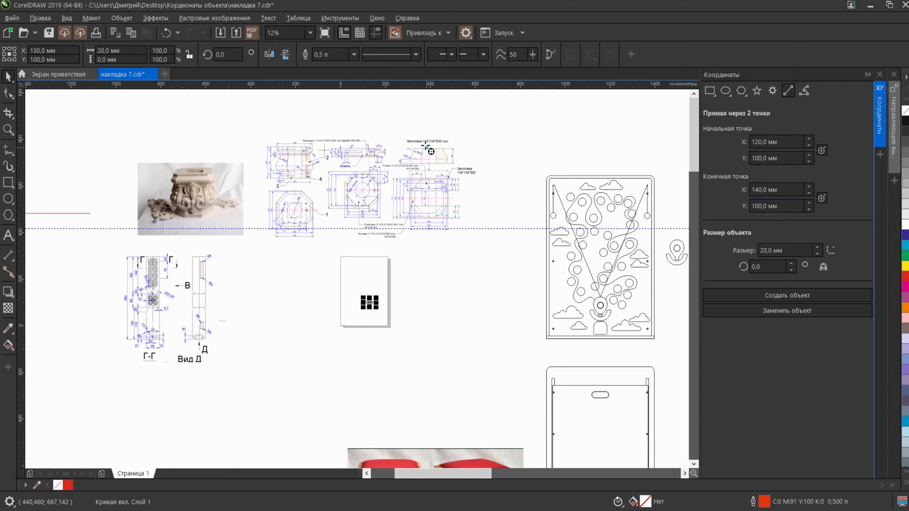
left_click_drag(790, 250, 682, 248)
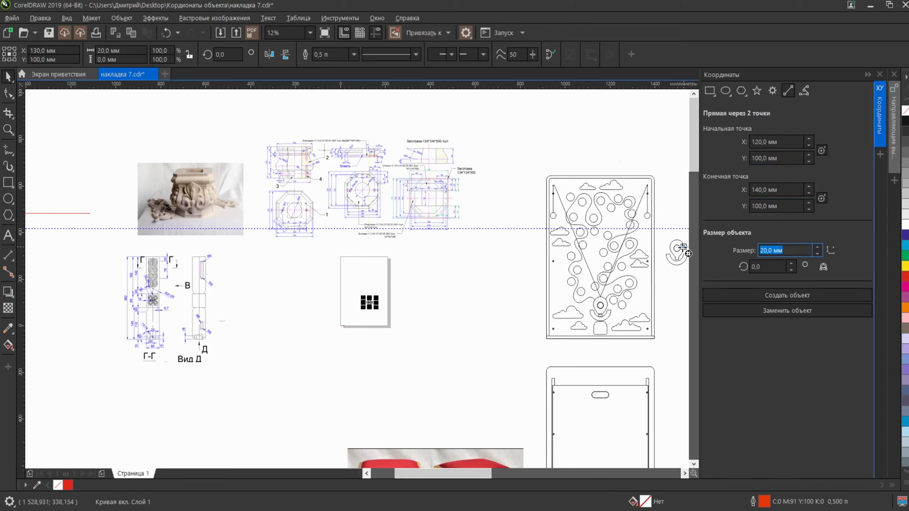
type("100")
key("Return")
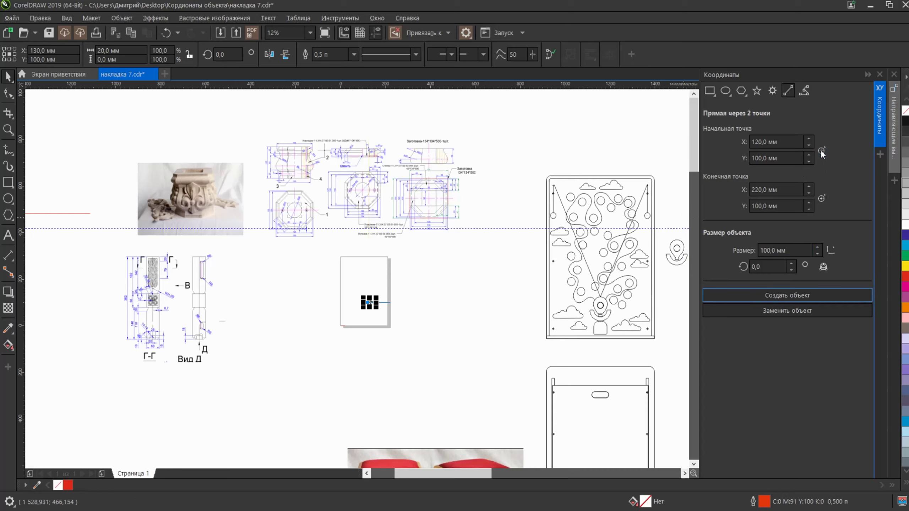
Pick the upper end of the slanted red line as the start point and create the 100 mm horizontal line there
left_click(821, 151)
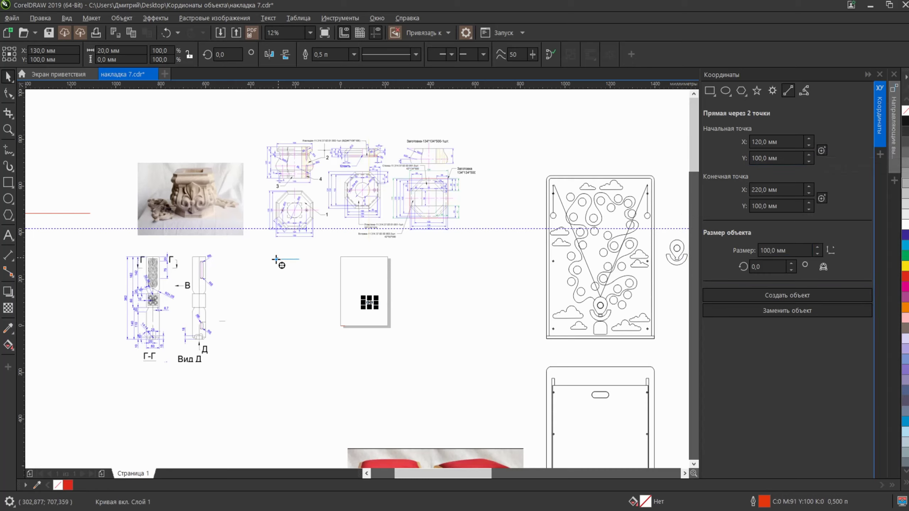
left_click_drag(205, 234, 362, 285)
scroll(429, 287, "down", 4)
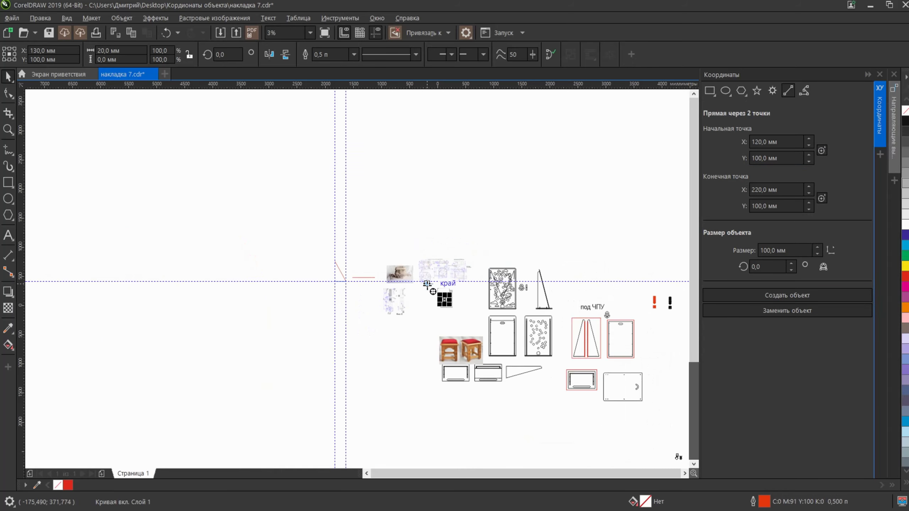
scroll(336, 262, "up", 6)
scroll(331, 257, "up", 2)
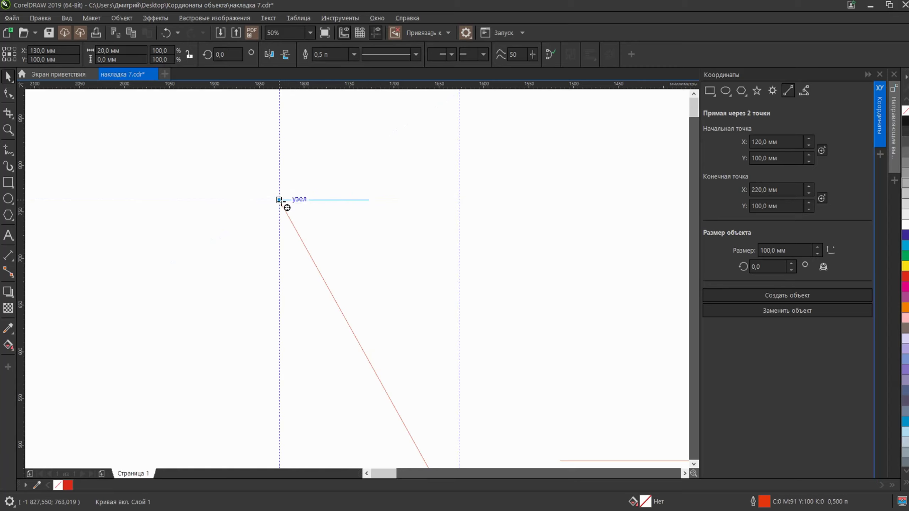
left_click(280, 201)
left_click(755, 296)
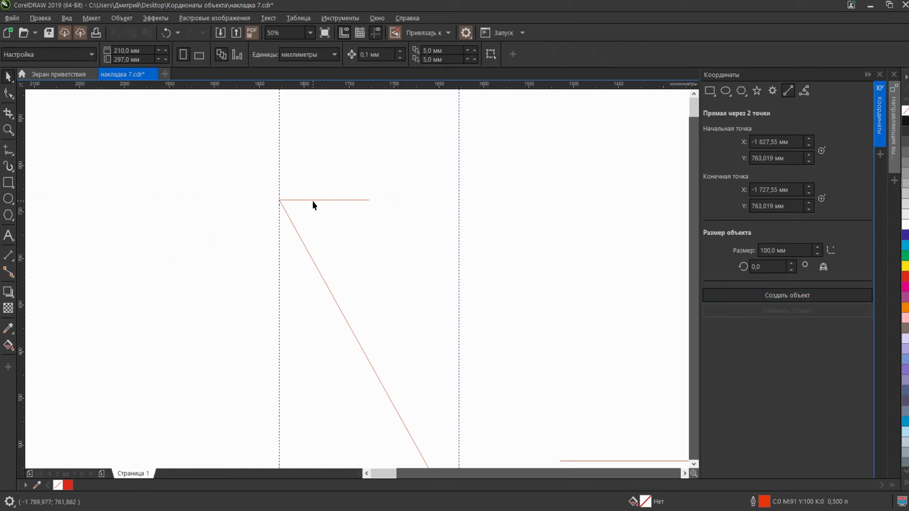
Delete the 100 mm horizontal line at the upper end of the slanted line
left_click(311, 199)
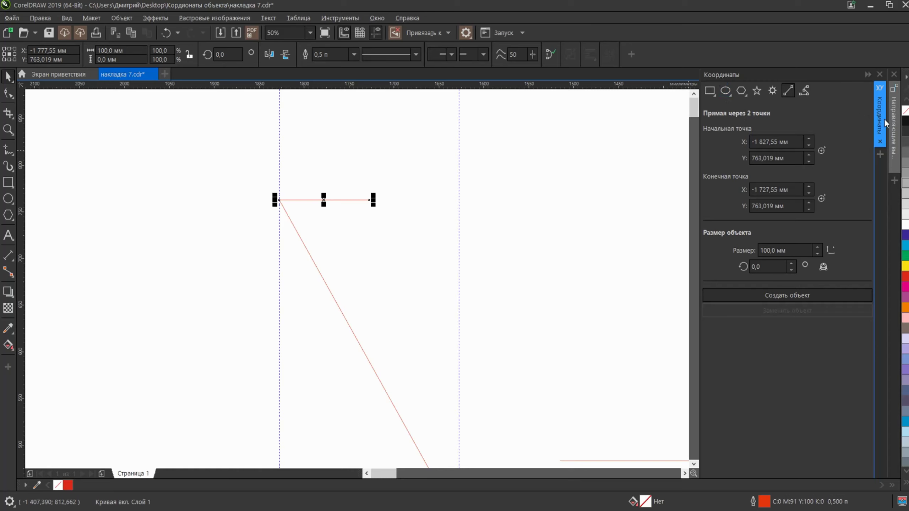
left_click(893, 127)
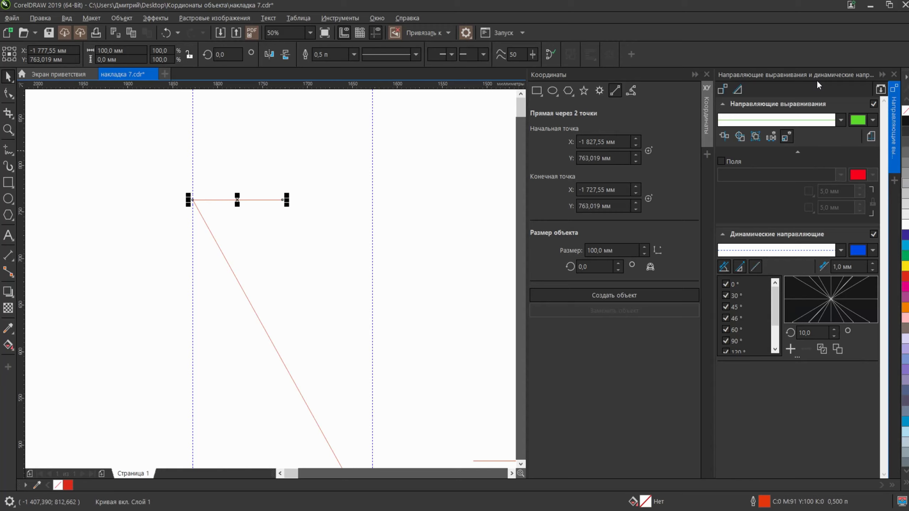
left_click(894, 75)
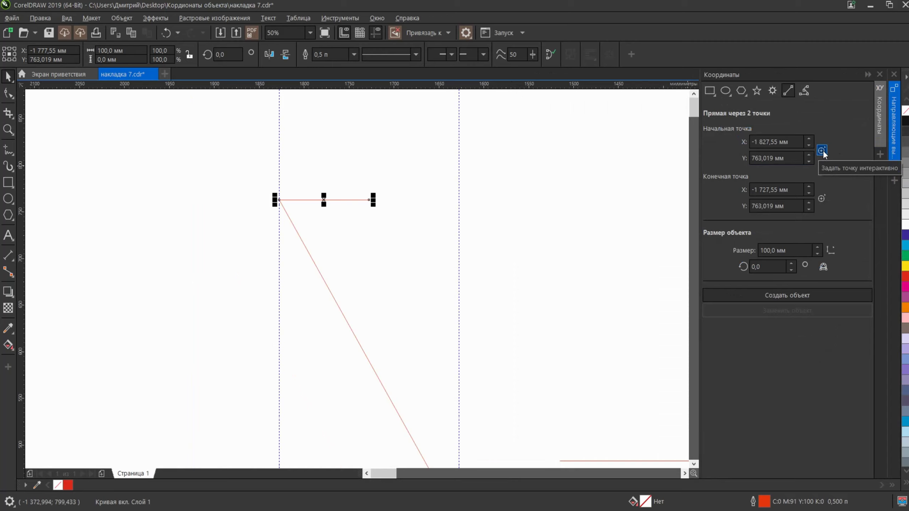
left_click(797, 251)
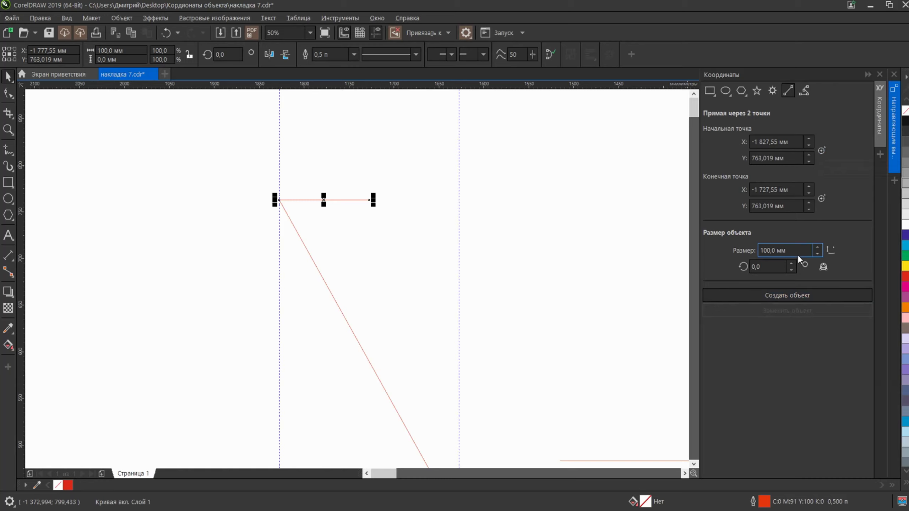
left_click(525, 326)
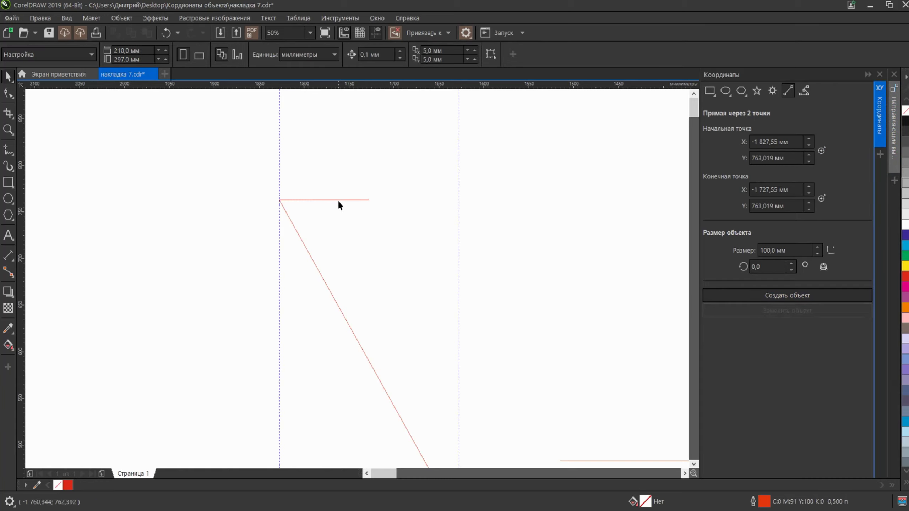
left_click(340, 201)
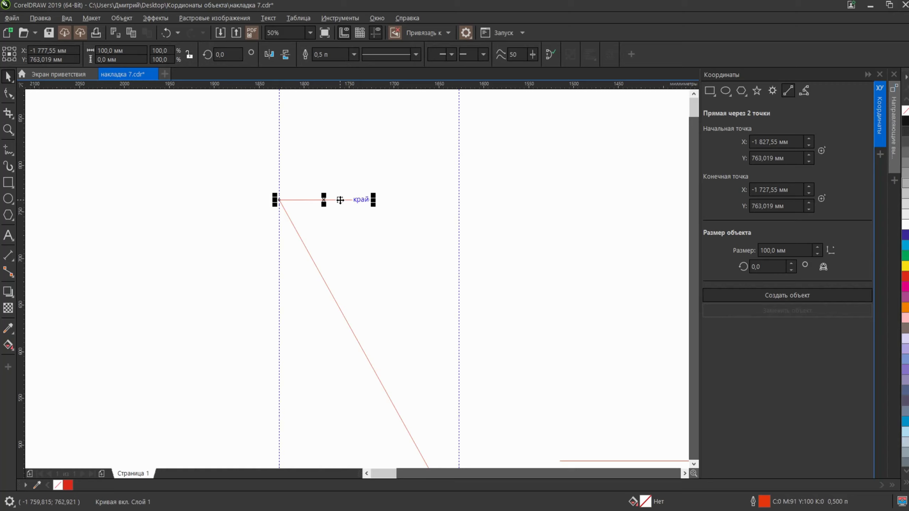
key("Delete")
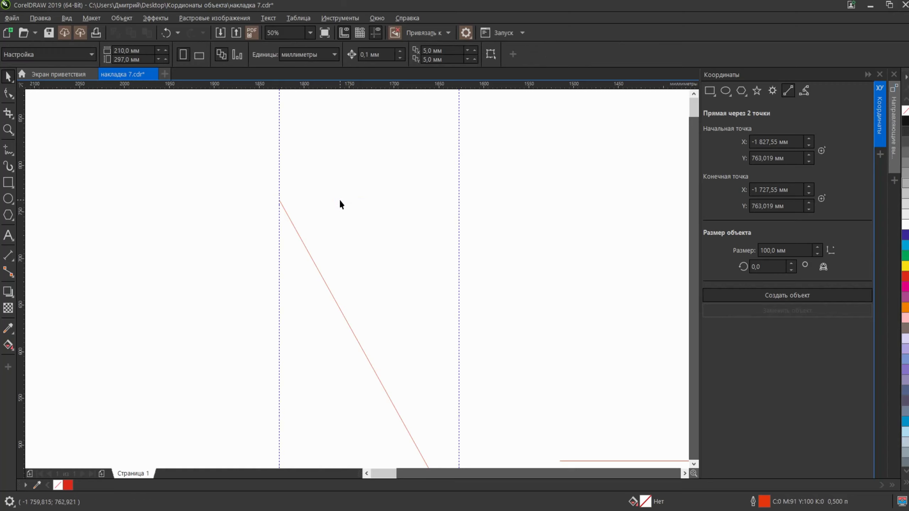
Examine the slanted line's width and height alongside its true length and rotation angle
left_click(295, 228)
scroll(306, 224, "down", 3)
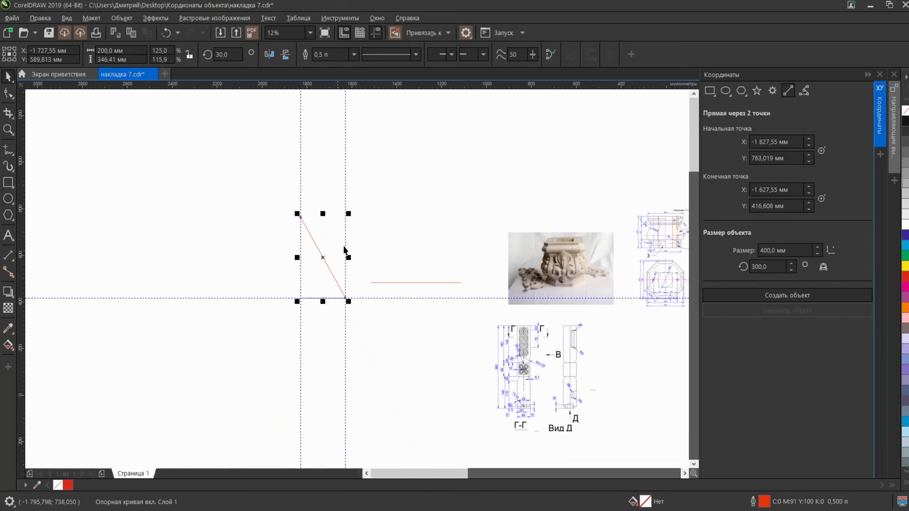
left_click(312, 238)
left_click(94, 50)
left_click(306, 238)
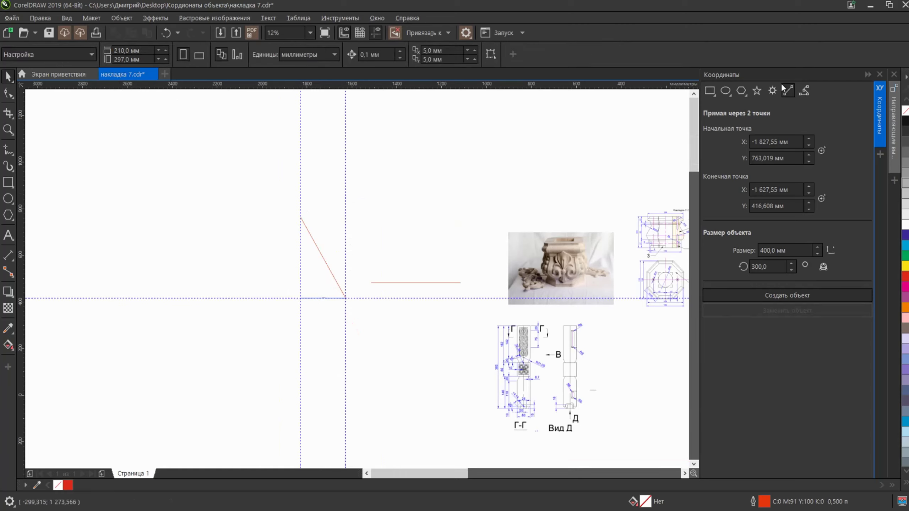
left_click(311, 238)
scroll(345, 244, "up", 2)
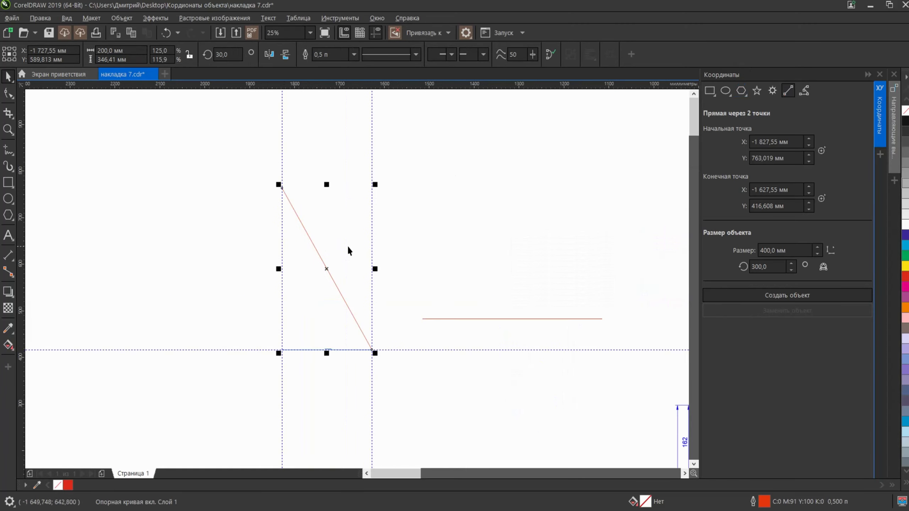
left_click(789, 250)
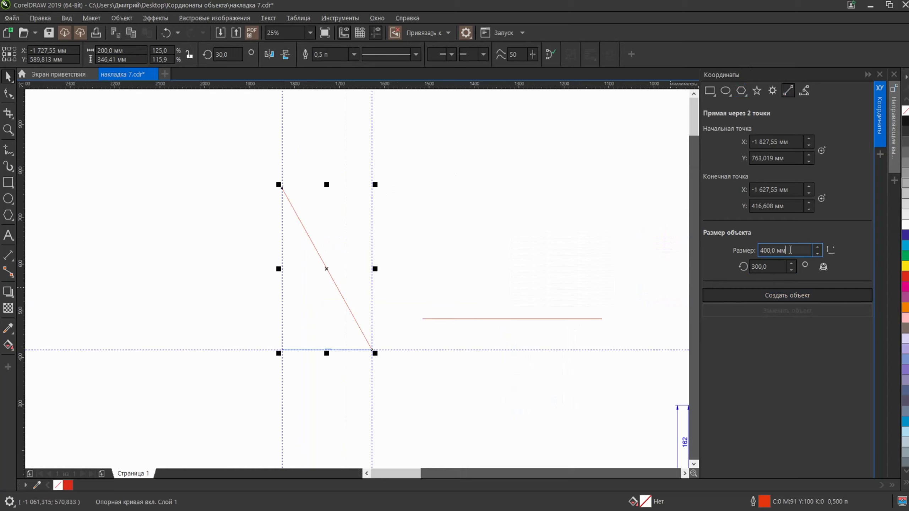
left_click_drag(790, 250, 732, 250)
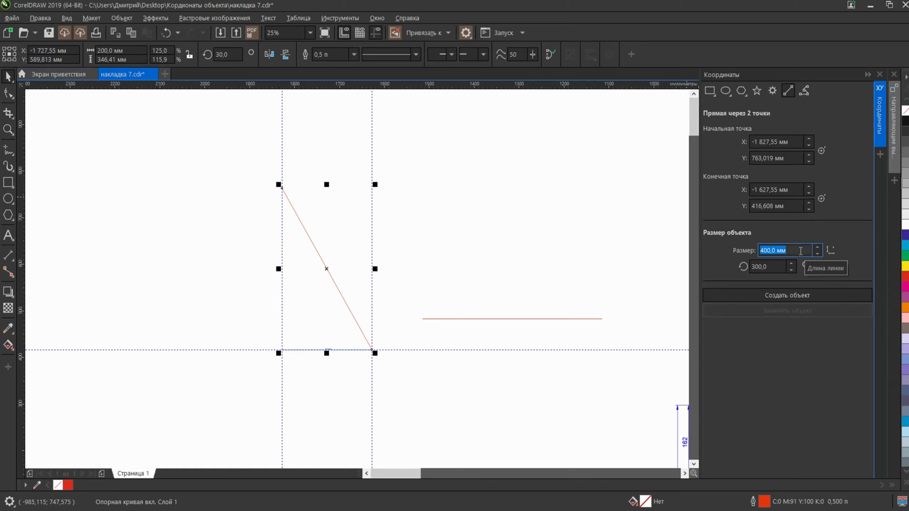
left_click_drag(770, 265, 723, 325)
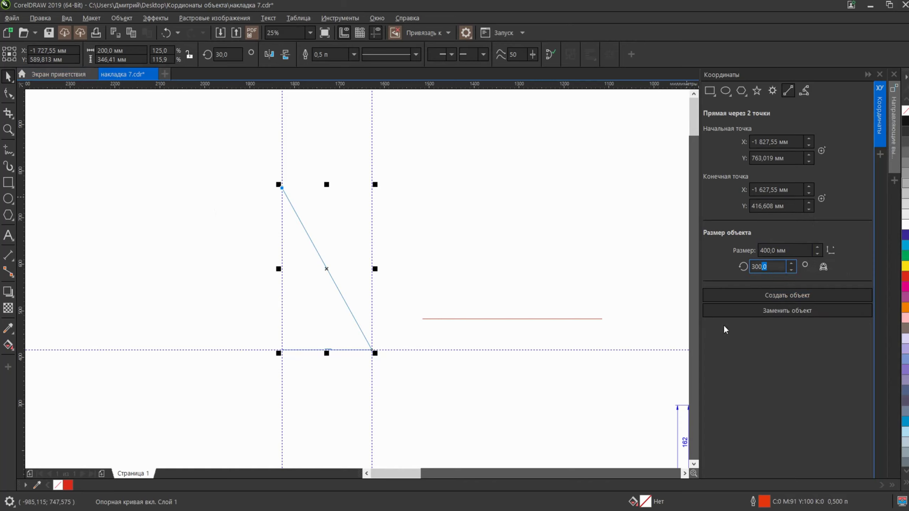
left_click(601, 230)
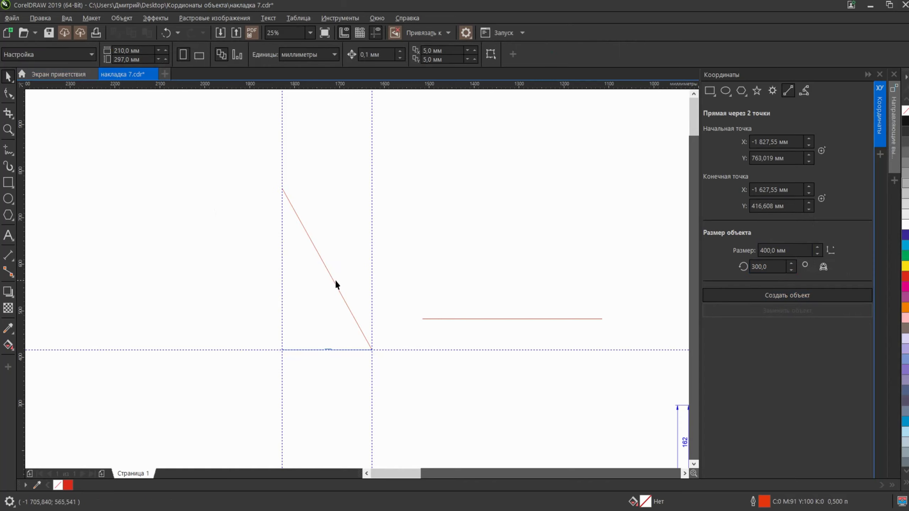
Create a 500 mm line from the slanted line's start point, keeping its rotation angle
left_click(334, 283)
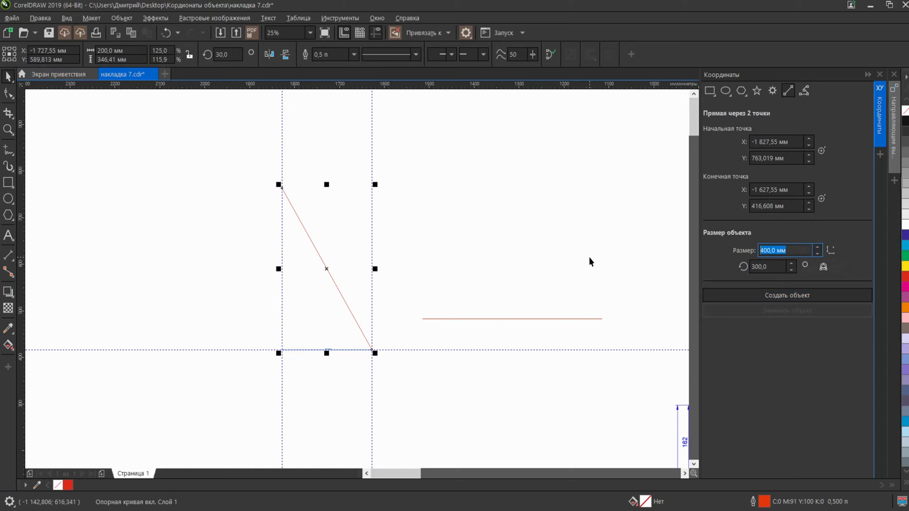
type("500")
key("Return")
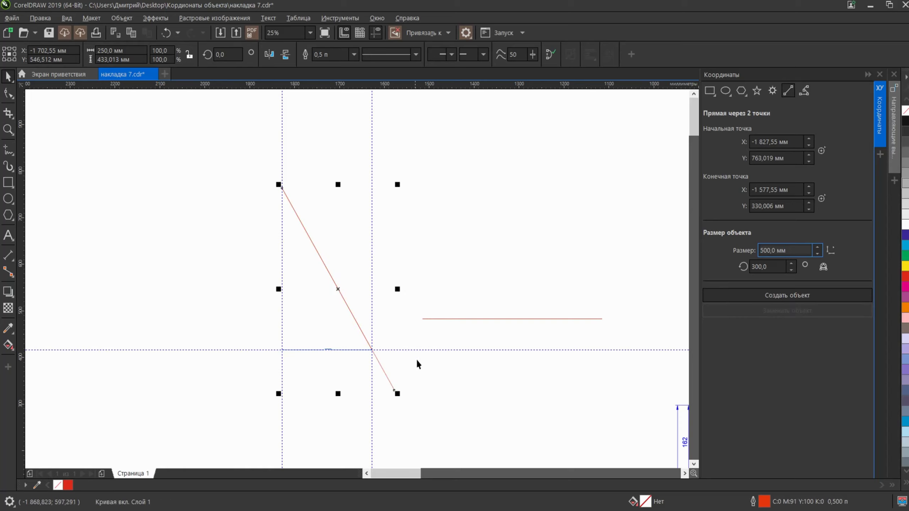
Set the 500 mm line's rotation angle to 150° about its start point and replace the existing line with it
left_click_drag(790, 266, 793, 266)
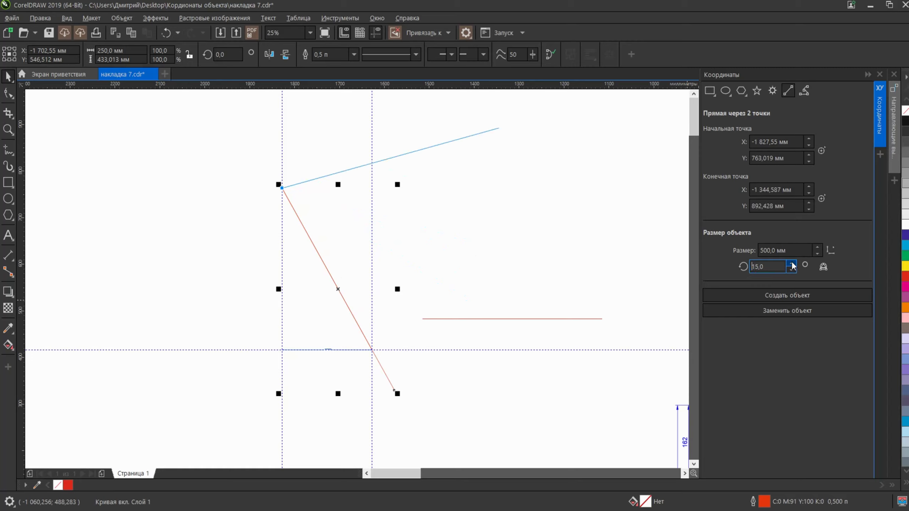
left_click(792, 263)
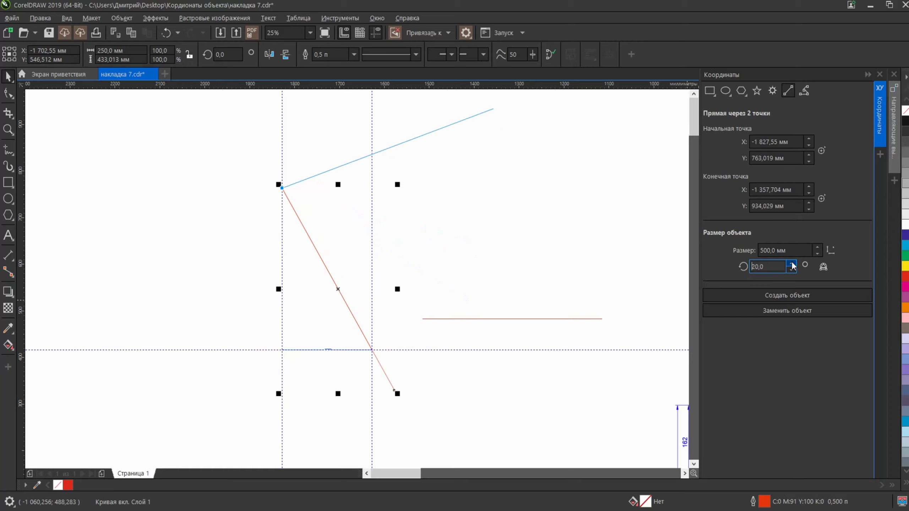
left_click(792, 264)
left_click(791, 263)
left_click(791, 264)
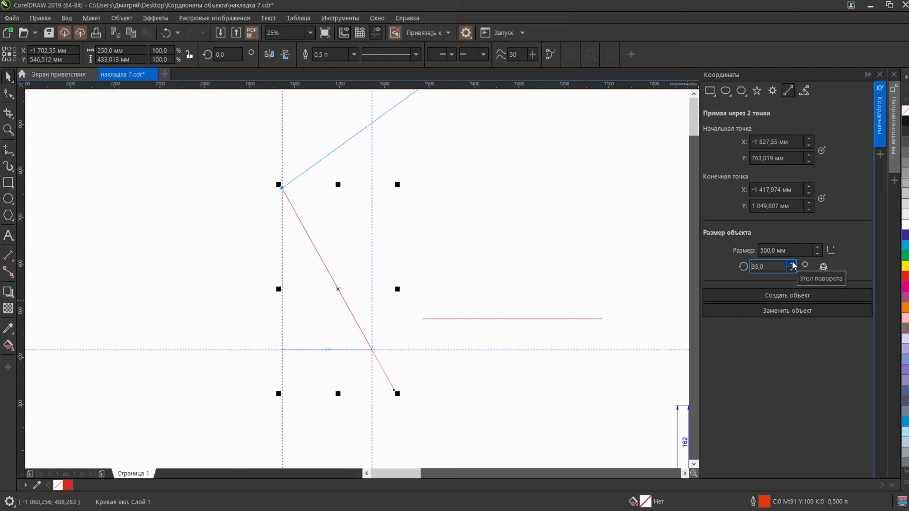
left_click(774, 266)
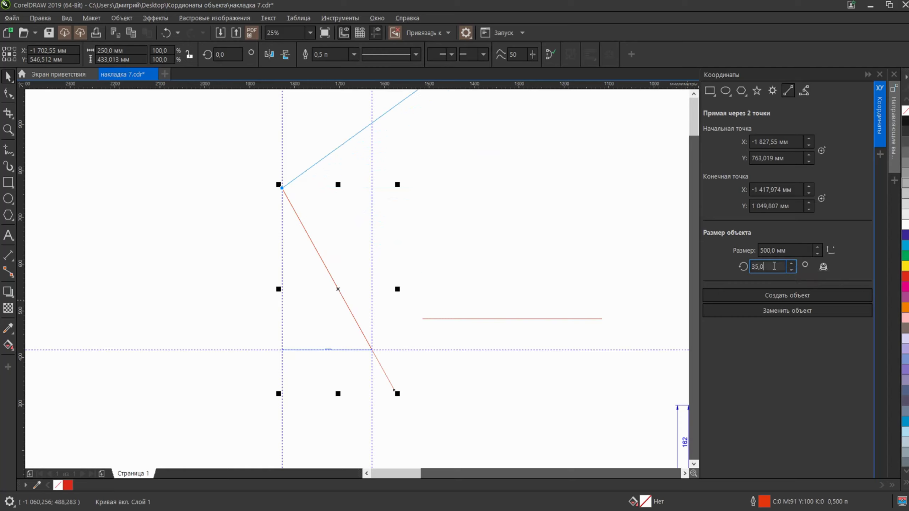
key("Up")
key("Up")
key("Up")
key("Up")
key("Up")
key("Up")
key("Up")
key("Up")
key("Up")
key("Up")
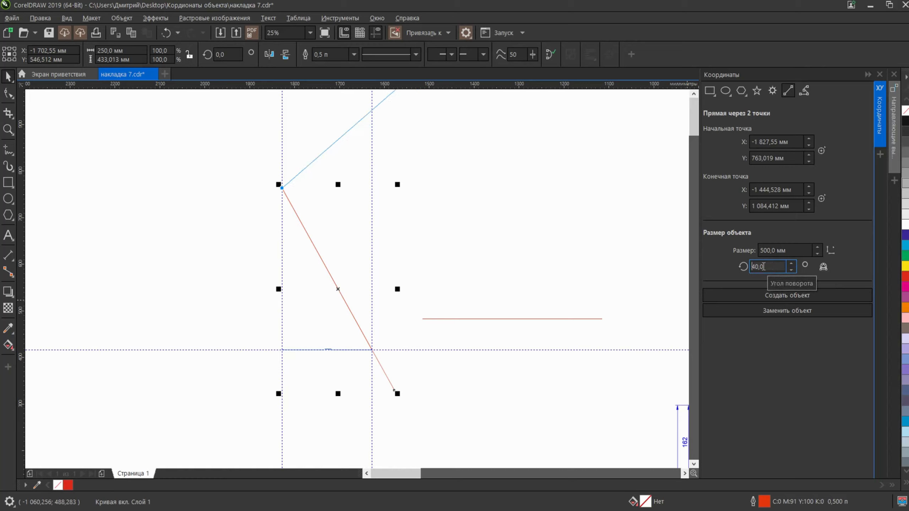
key("Up")
key("Up")
key("Up")
key("Up")
key("Up")
key("Up")
key("Up")
key("Up")
key("Up")
key("Up")
key("Up")
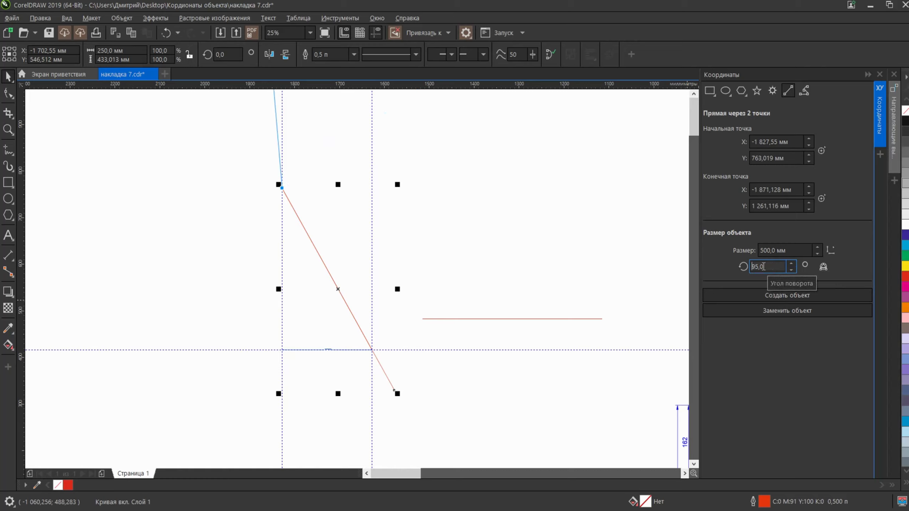
key("Up")
key("Up")
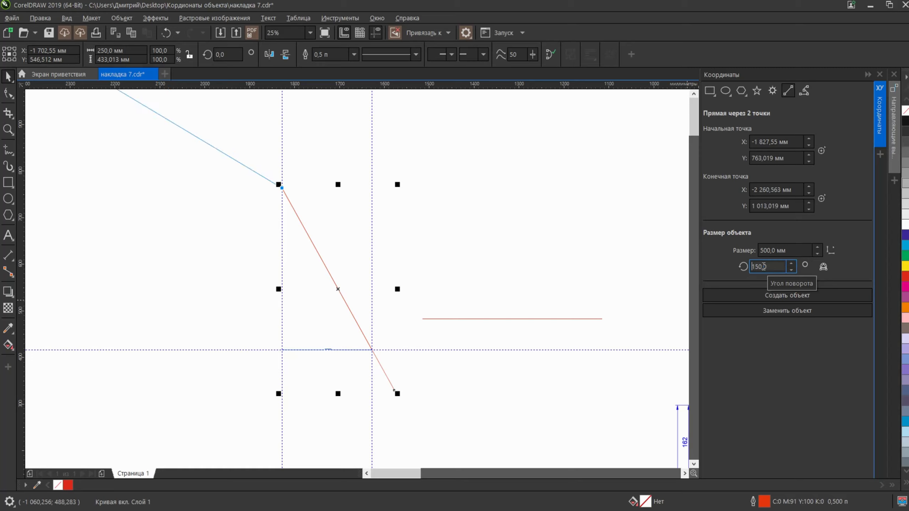
left_click(783, 310)
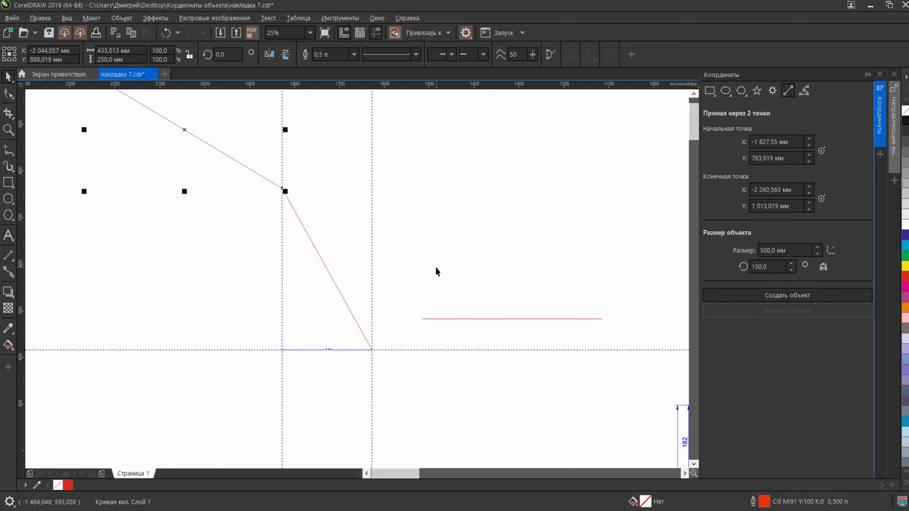
Delete the 500 mm line rotated to 150° and the remaining slanted and horizontal practice lines
left_click(436, 268)
left_click(222, 154)
key("Delete")
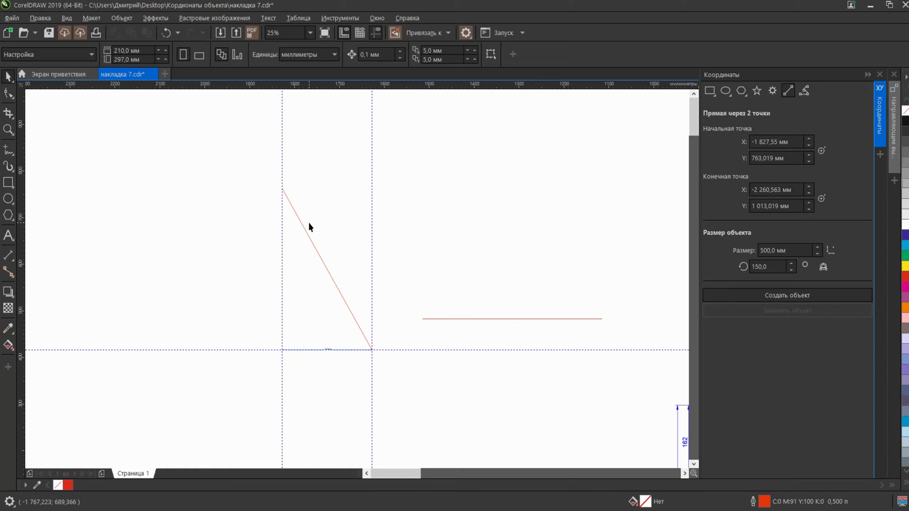
scroll(293, 223, "down", 4)
left_click_drag(218, 186, 374, 302)
key("Delete")
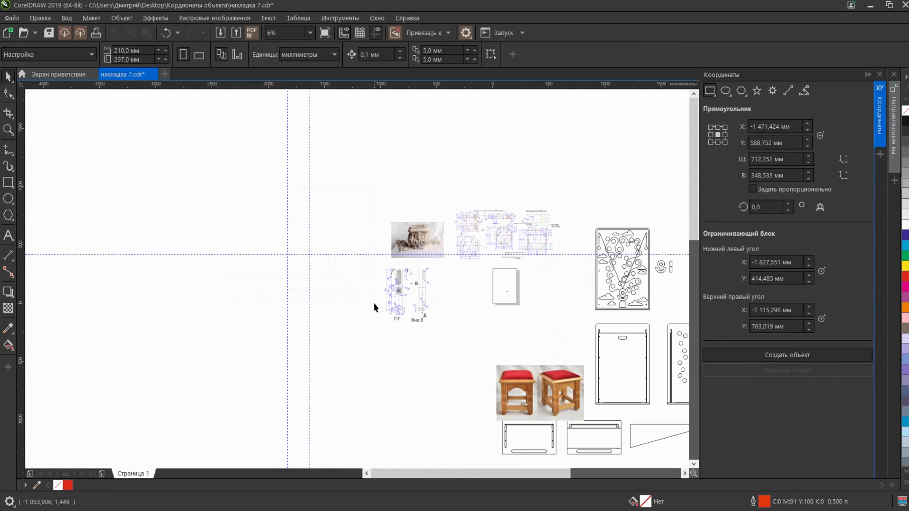
Delete all horizontal and vertical guidelines from the drawing
left_click(324, 255)
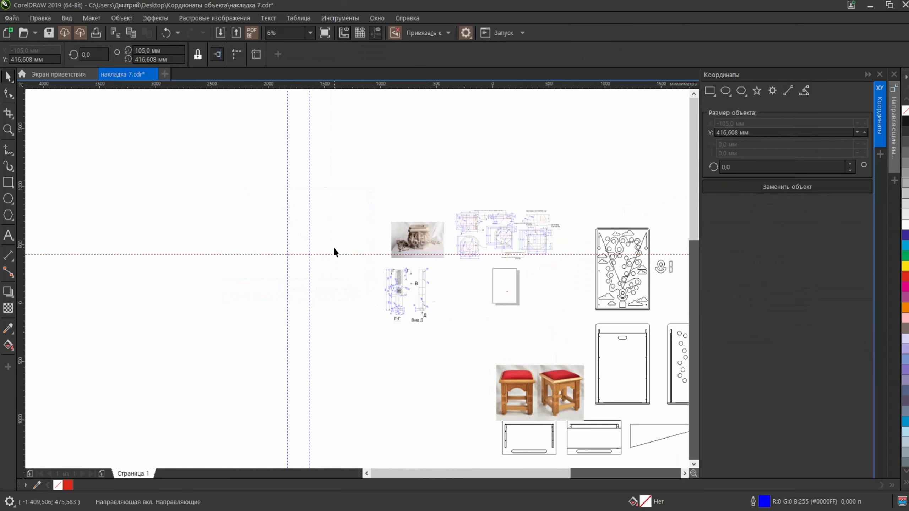
key("ctrl+a")
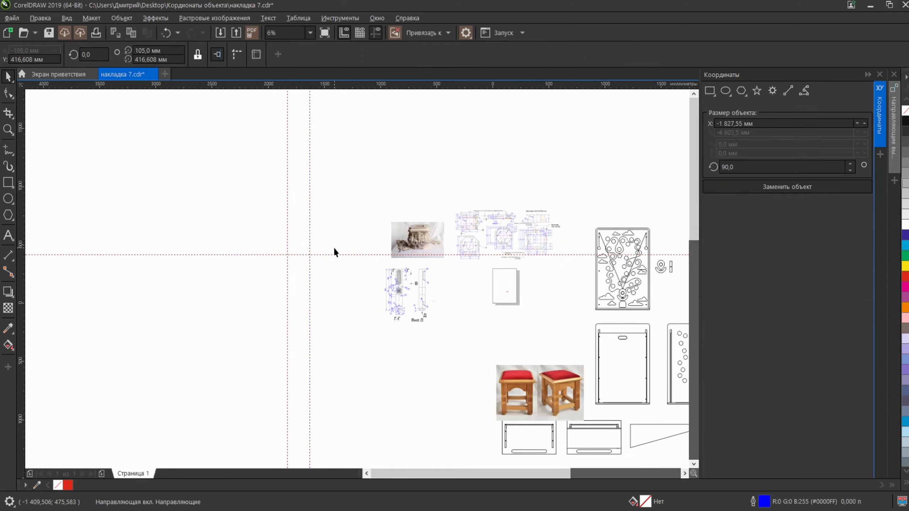
key("Delete")
Draw a horizontal line about 369 mm long with the Polyline tool beside the side view of the slanted stand, and select it
left_click_drag(559, 222, 361, 206)
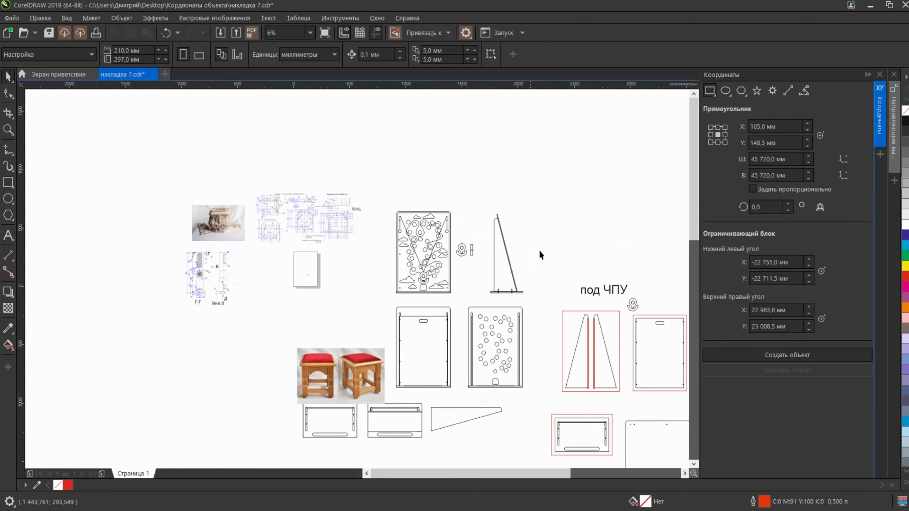
scroll(368, 214, "up", 5)
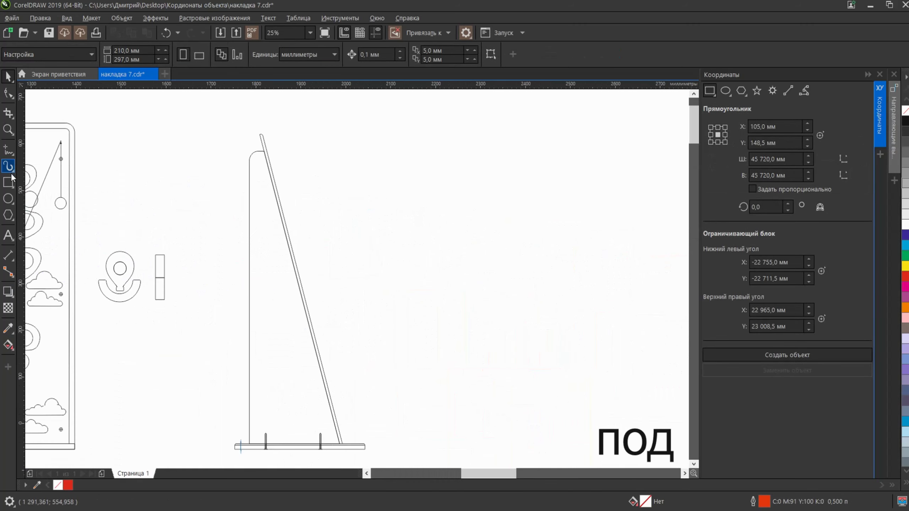
left_click(12, 153)
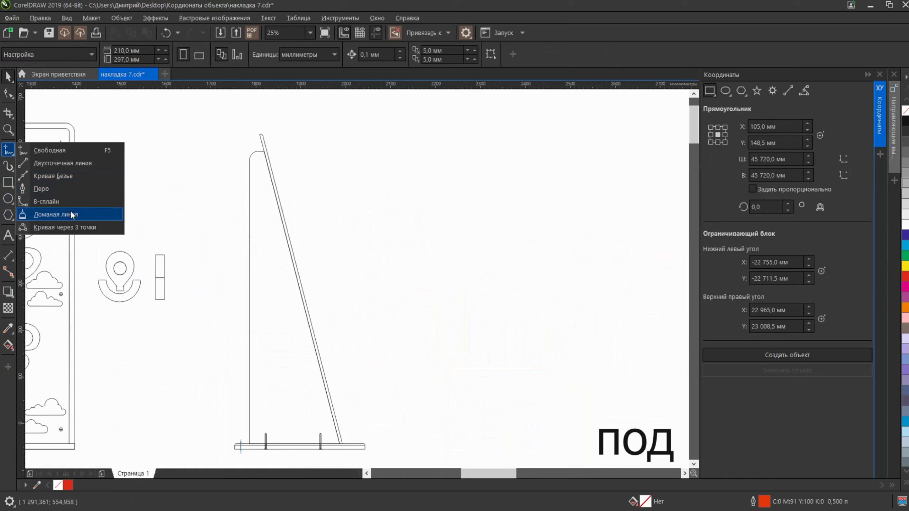
left_click(56, 214)
left_click(345, 183)
double_click(510, 183)
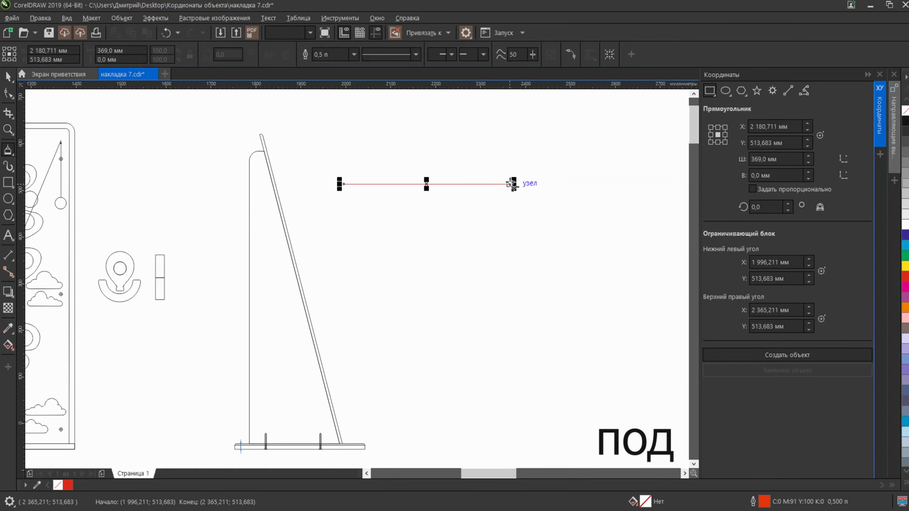
key("space")
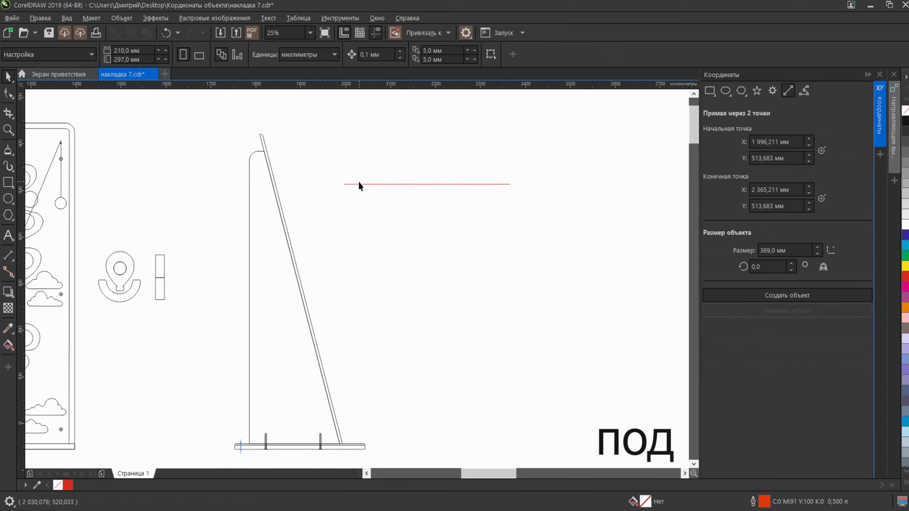
left_click(358, 184)
Check the length and angle of the stand's slanted board using its coordinates and a trial dimension
scroll(321, 166, "down", 2)
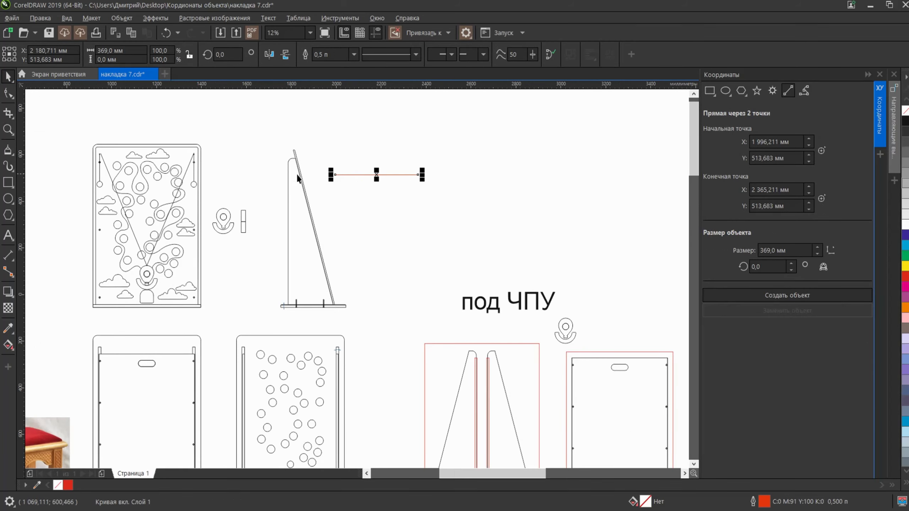
scroll(306, 153, "up", 2)
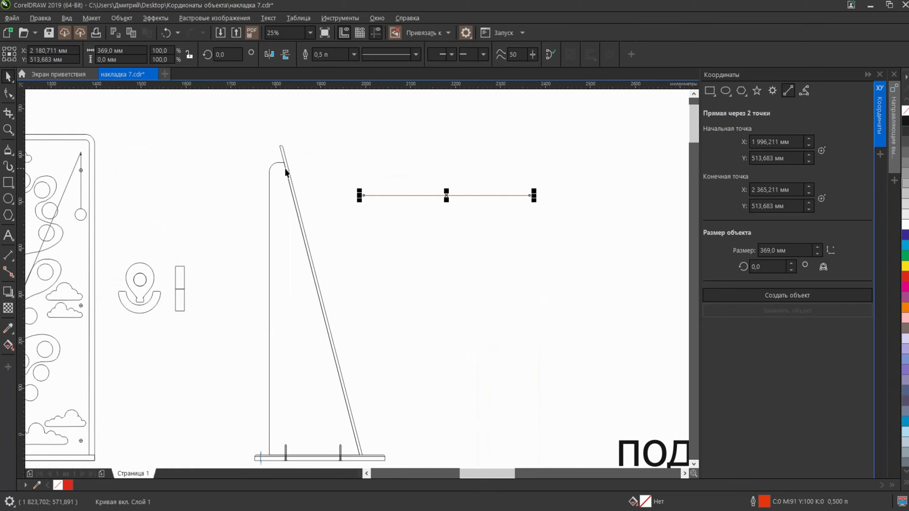
left_click(286, 169)
left_click(281, 148)
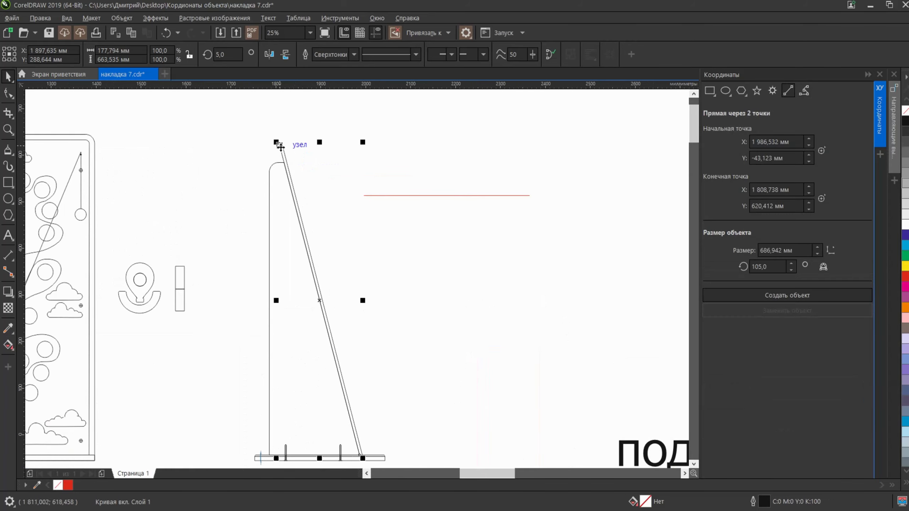
left_click(8, 255)
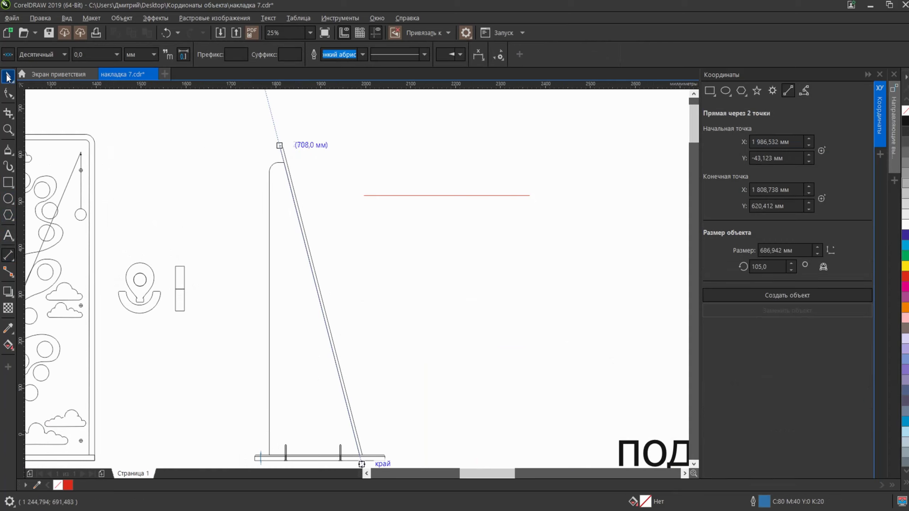
left_click(7, 77)
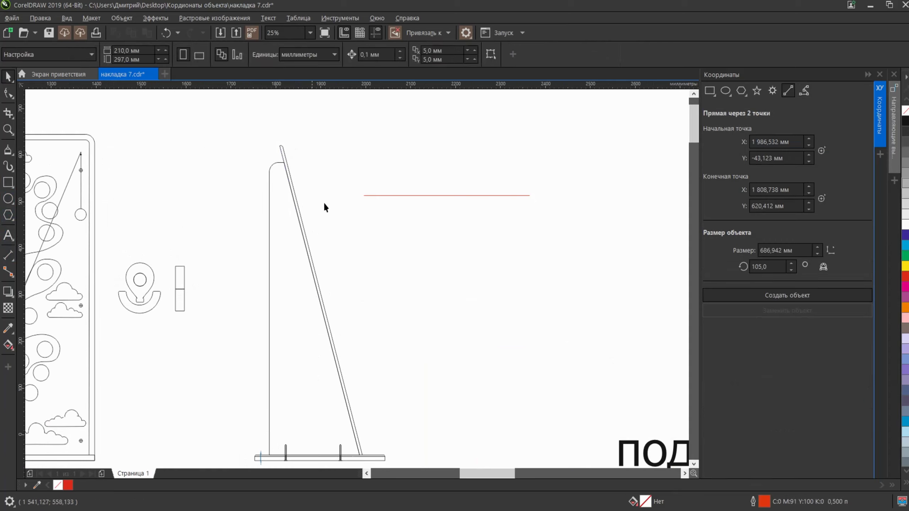
Set the red line's length to 688.653 mm by picking both ends of the slanted board, and replace the existing line
left_click(385, 196)
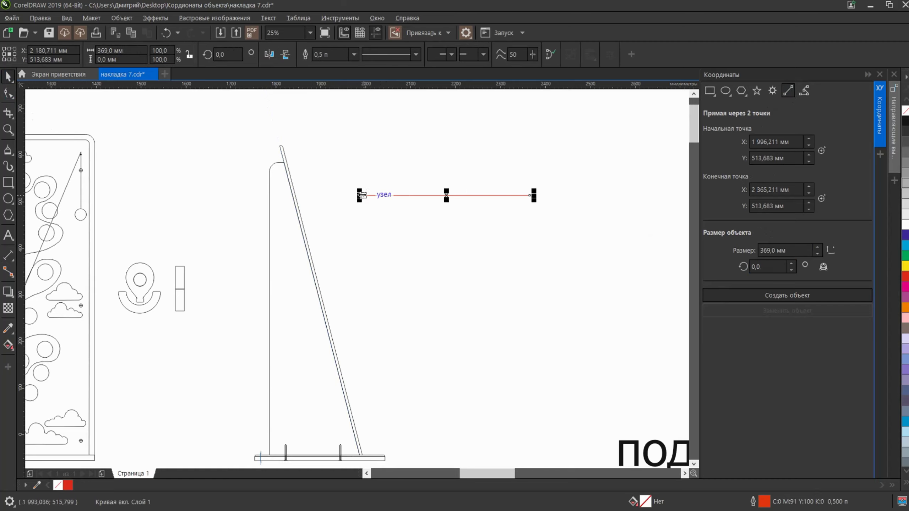
left_click_drag(402, 257, 376, 220)
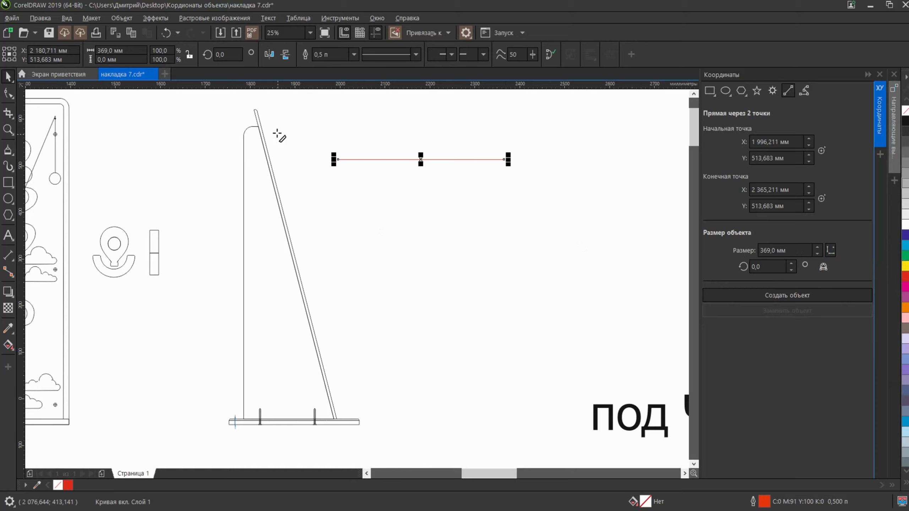
left_click(255, 112)
left_click(334, 422)
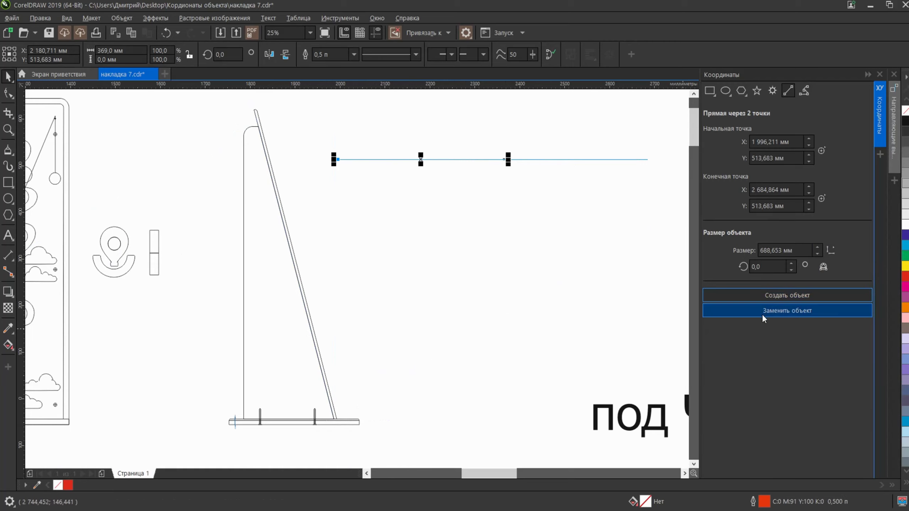
left_click(736, 310)
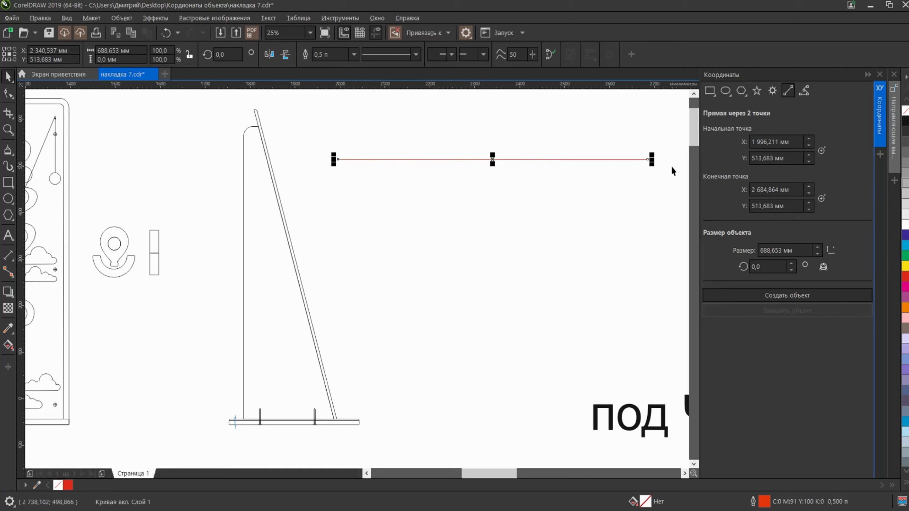
Set the red line's rotation to 285° by interactively picking two points along the slanted board, and replace the existing line
left_click(639, 229)
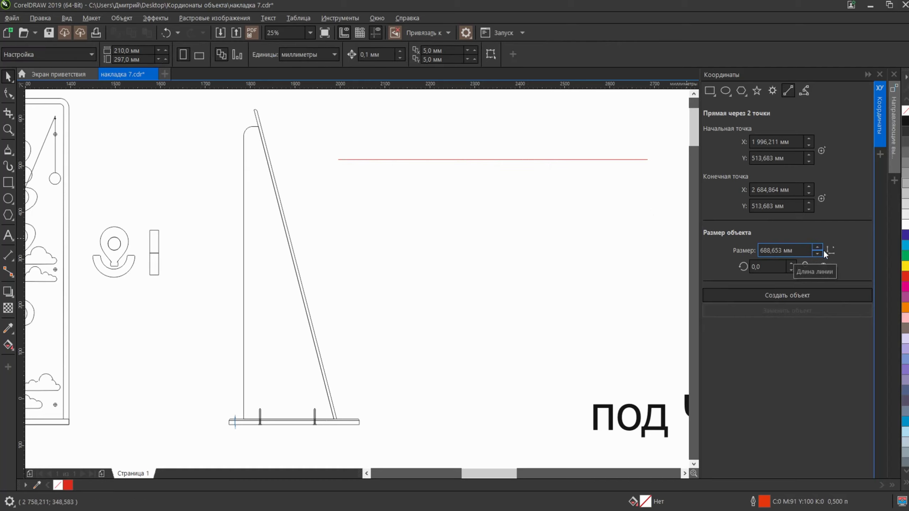
left_click(761, 266)
left_click_drag(761, 266, 712, 283)
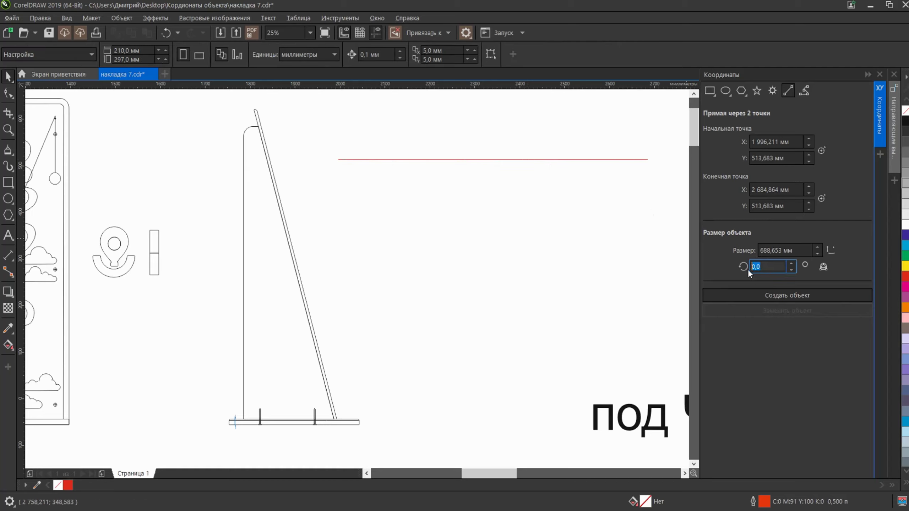
left_click(358, 158)
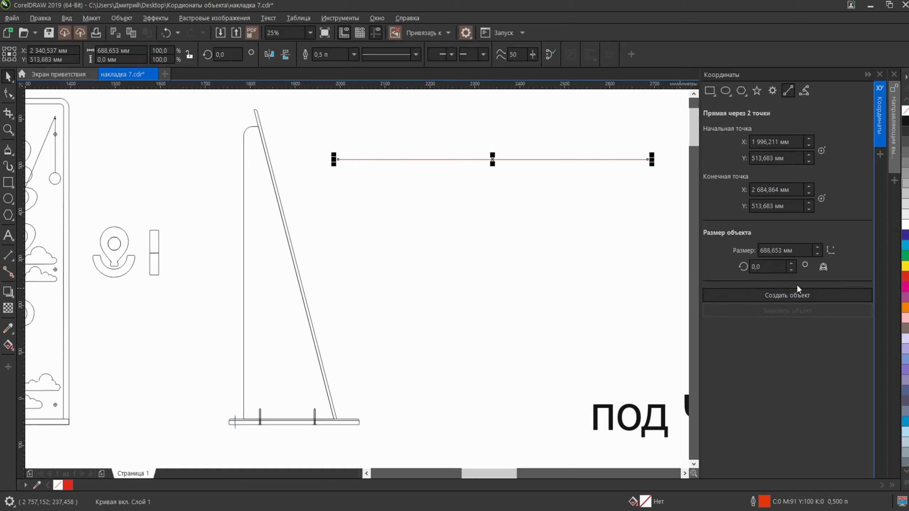
left_click(823, 267)
left_click(266, 155)
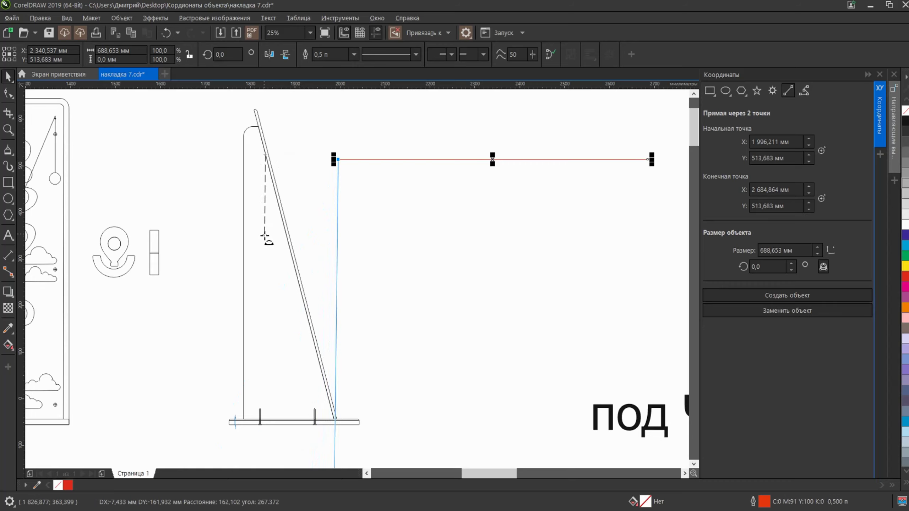
left_click(294, 260)
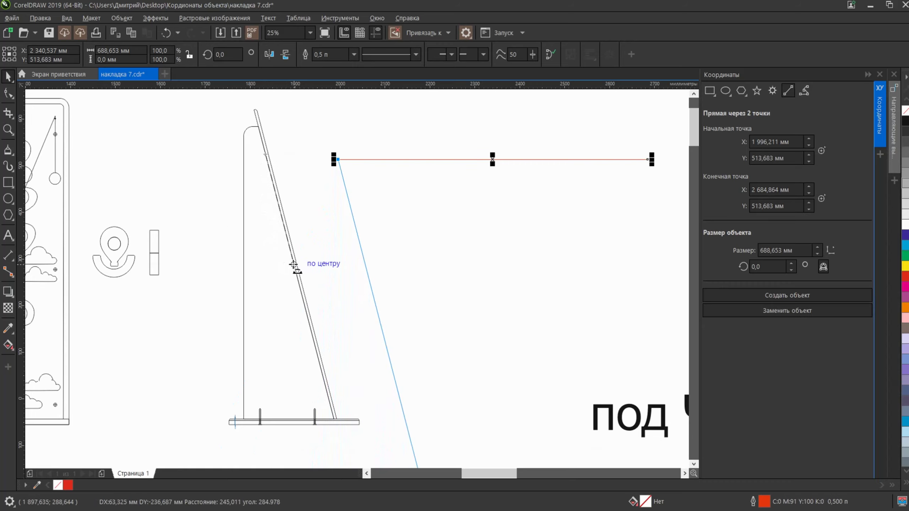
left_click(777, 310)
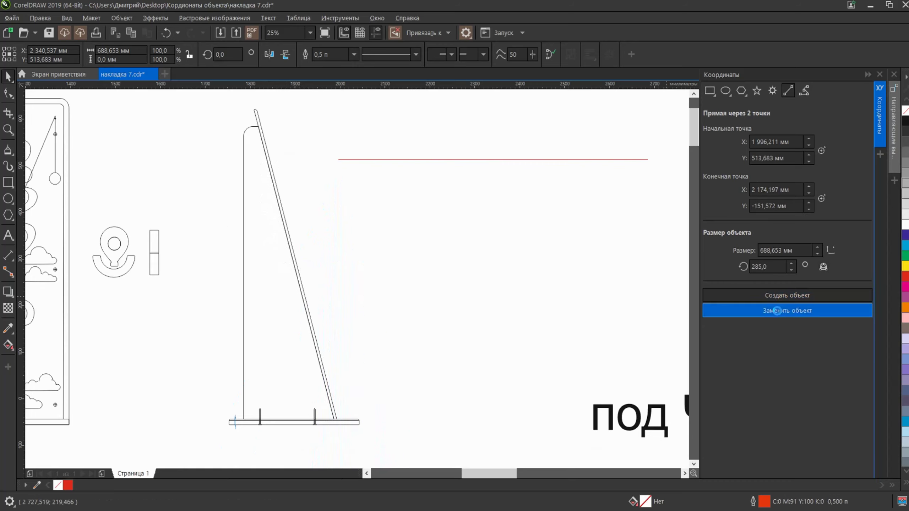
Move the slanted red line onto the stand's board, placing its start point at the board's upper end
left_click(8, 74)
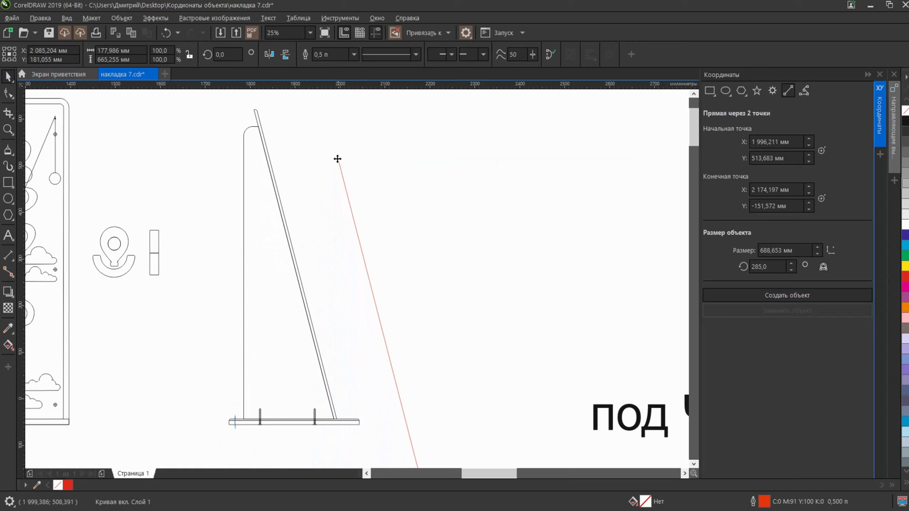
left_click_drag(337, 158, 309, 122)
mouse_move(316, 153)
left_mouse_down()
mouse_move(282, 157)
mouse_move(309, 154)
left_mouse_up()
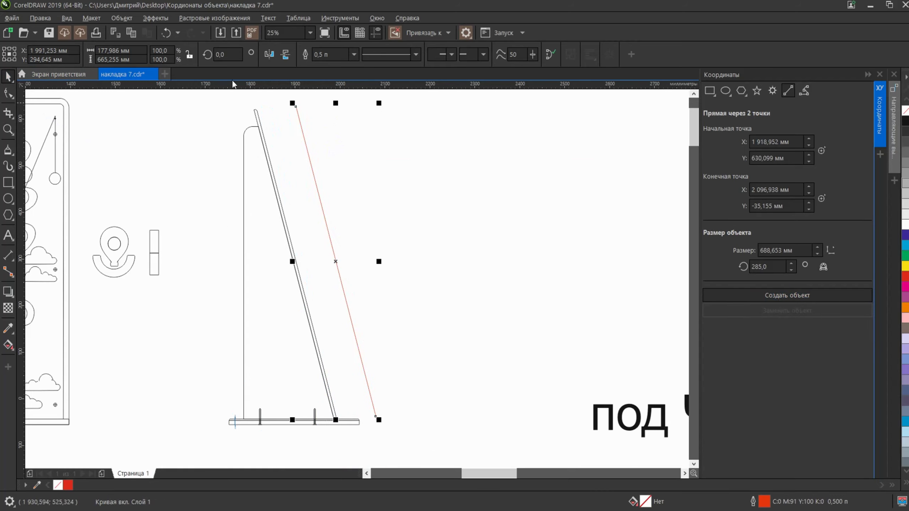
scroll(251, 111, "up", 2)
left_click_drag(251, 112, 304, 188)
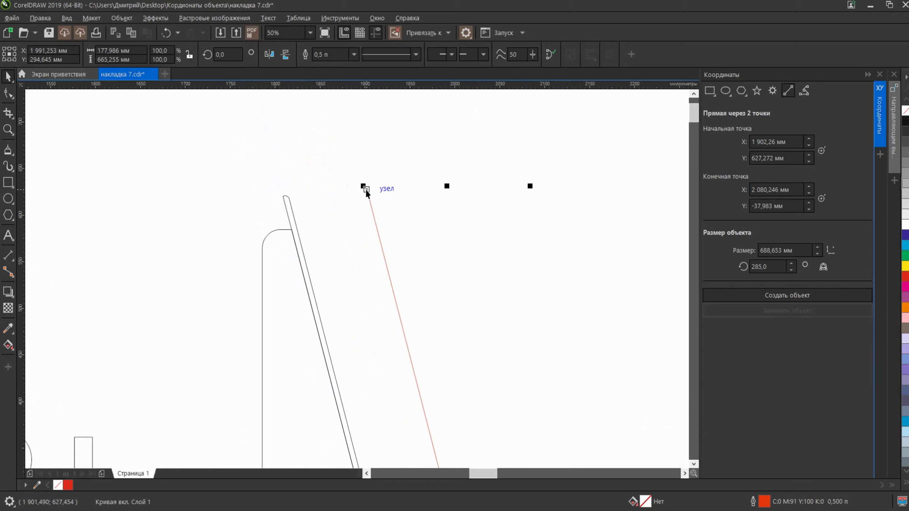
left_click_drag(367, 190, 283, 198)
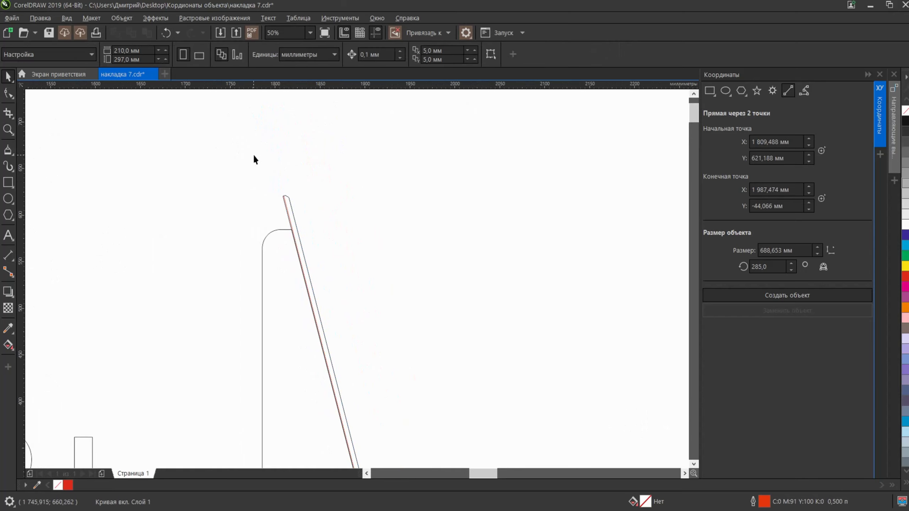
Compare the red line's upper end with the board's corner up close, and move the line off the board to its right
scroll(270, 188, "up", 4)
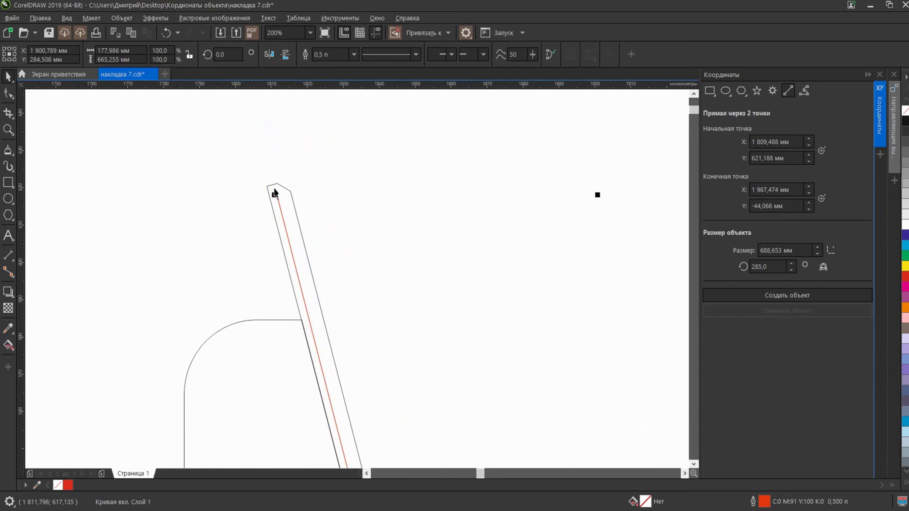
scroll(274, 194, "up", 2)
left_click_drag(280, 207, 252, 183)
left_click(286, 227)
scroll(282, 217, "down", 6)
left_click_drag(282, 225, 349, 223)
scroll(312, 171, "down", 2)
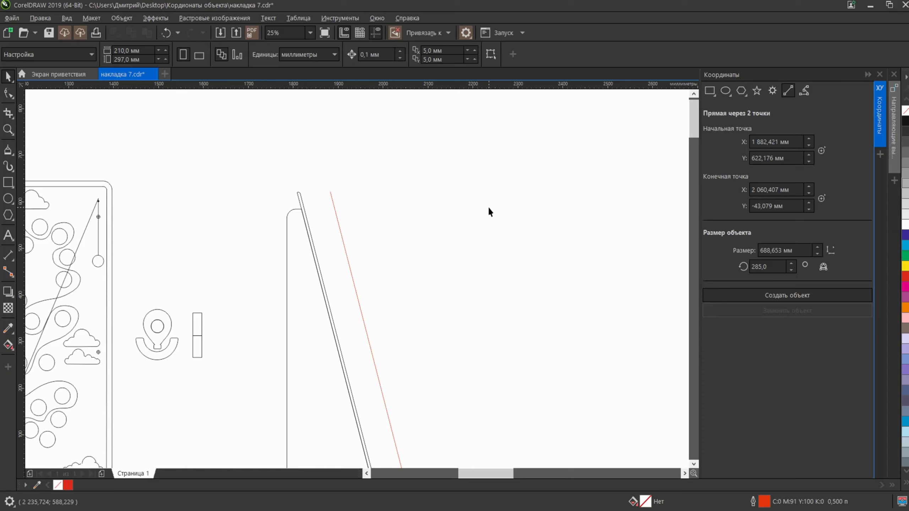
Examine the dimensioned stool leg drawing alongside the photo of the finished stools
scroll(488, 208, "down", 6)
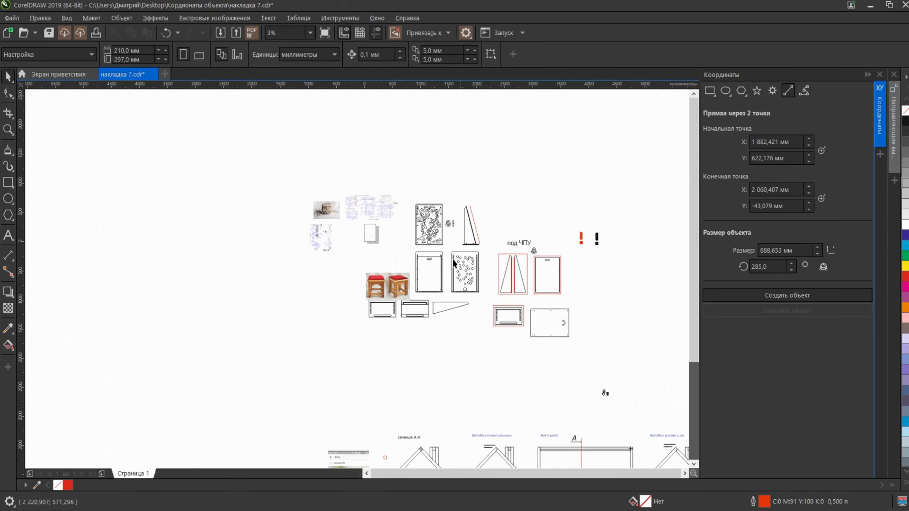
left_click_drag(381, 283, 353, 249)
scroll(336, 237, "up", 1)
scroll(338, 243, "up", 4)
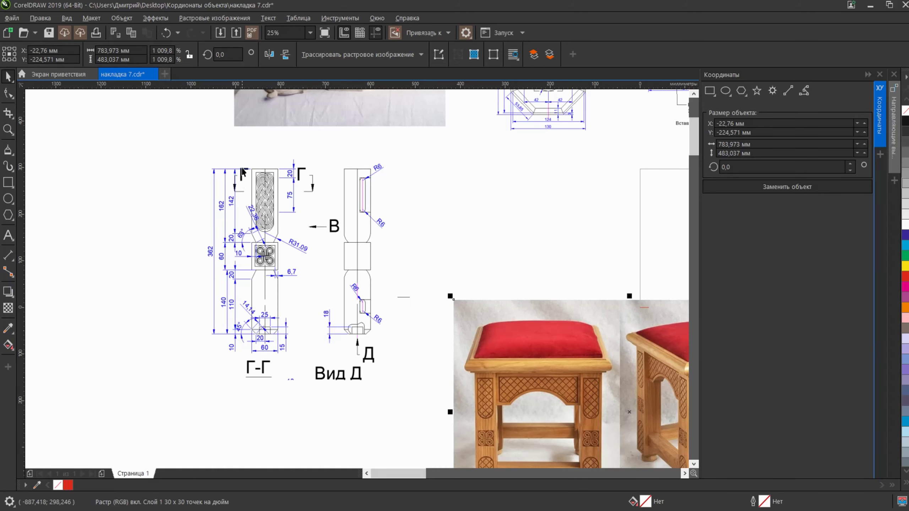
left_click(260, 241)
left_click_drag(267, 230, 244, 160)
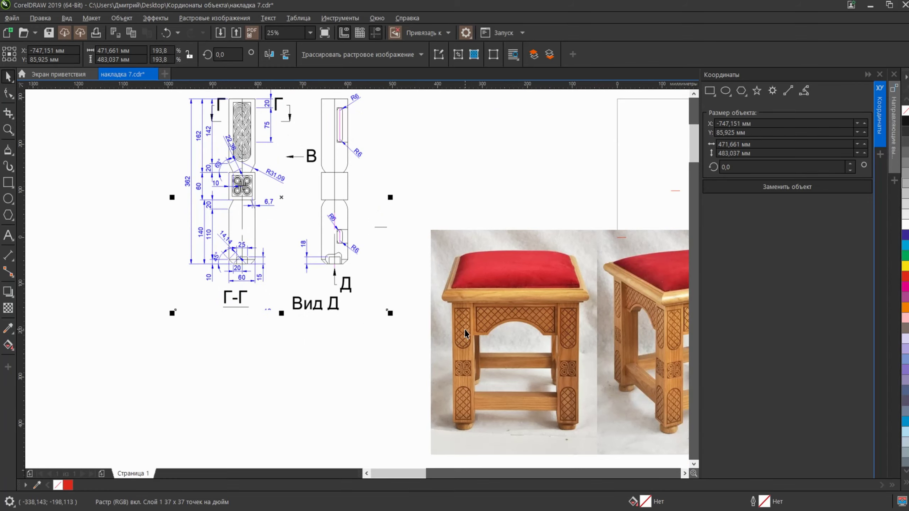
Examine the carved stool leg in the photo and the dimensions at the lower end of the leg drawing
scroll(398, 265, "up", 3)
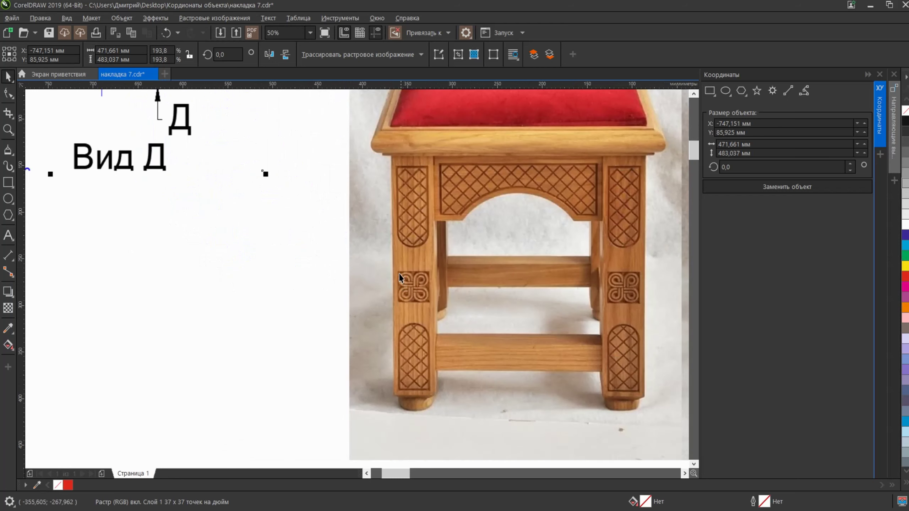
left_click_drag(298, 257, 442, 376)
left_click_drag(185, 196, 316, 319)
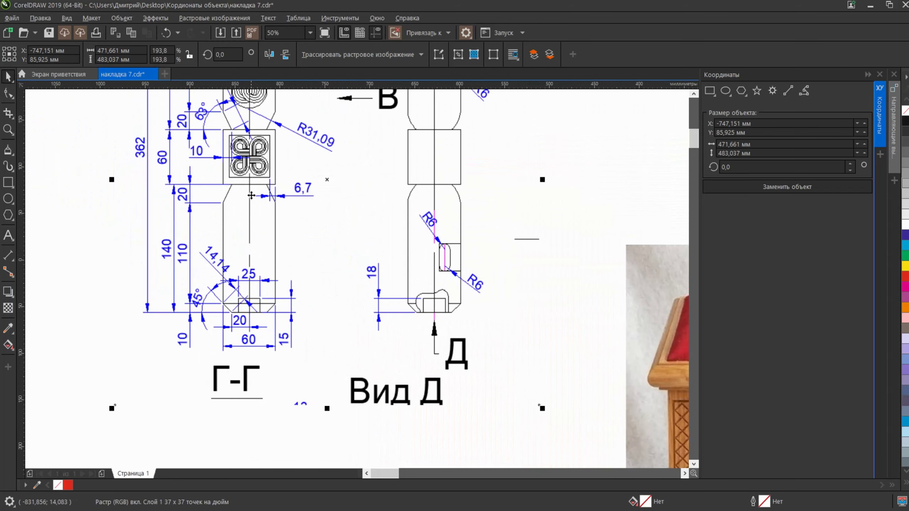
left_click_drag(275, 202, 297, 299)
scroll(247, 213, "down", 3)
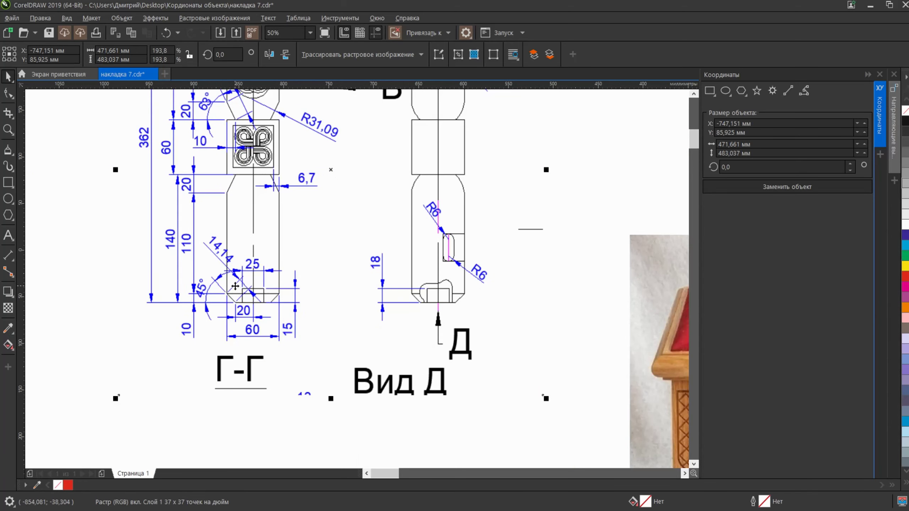
scroll(239, 283, "down", 2)
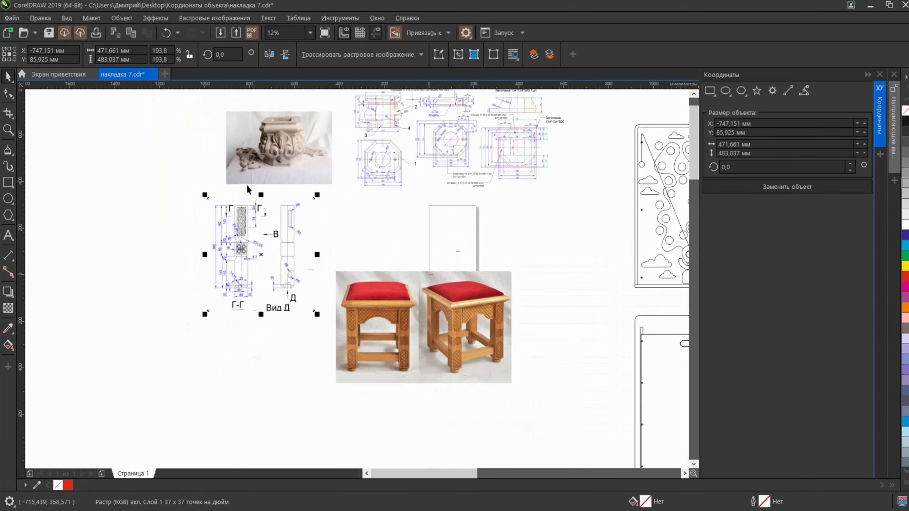
scroll(235, 257, "up", 1)
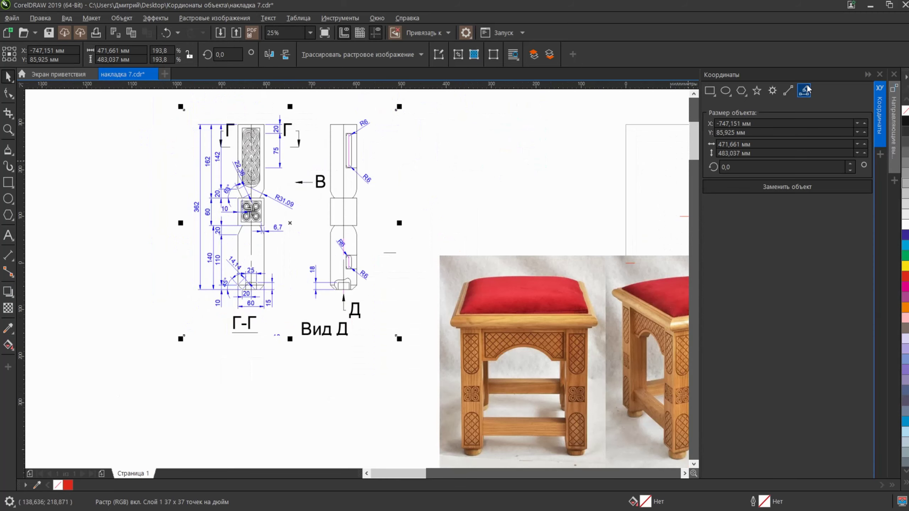
Create a horizontal two-point line 20 mm long, starting in the empty area to the left of the leg drawing
left_click(788, 91)
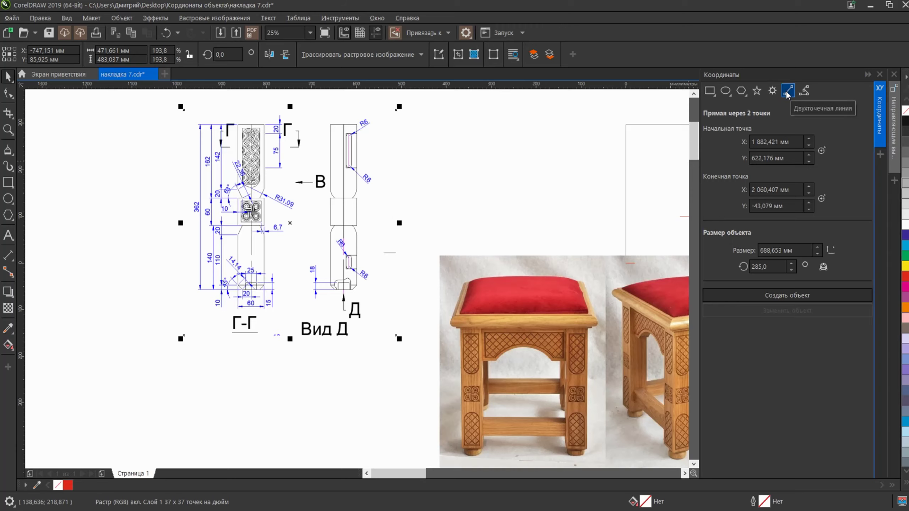
scroll(325, 240, "down", 3)
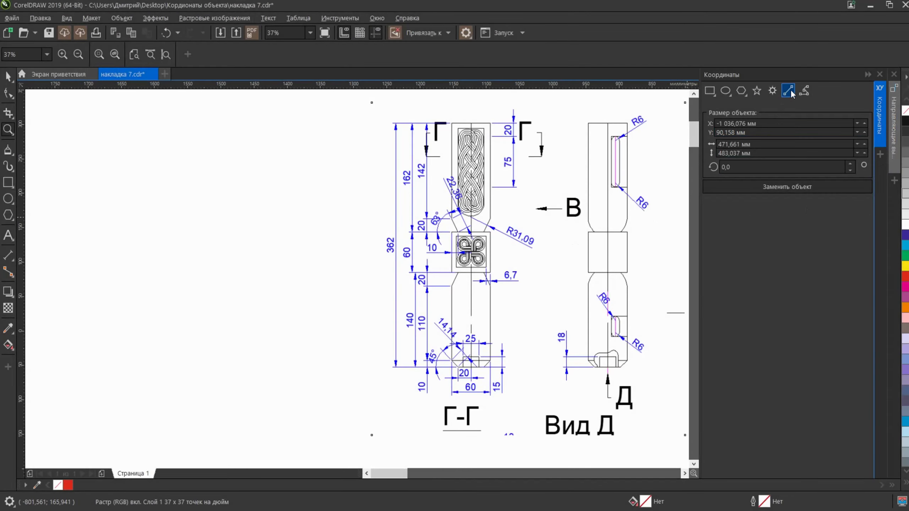
left_click(791, 93)
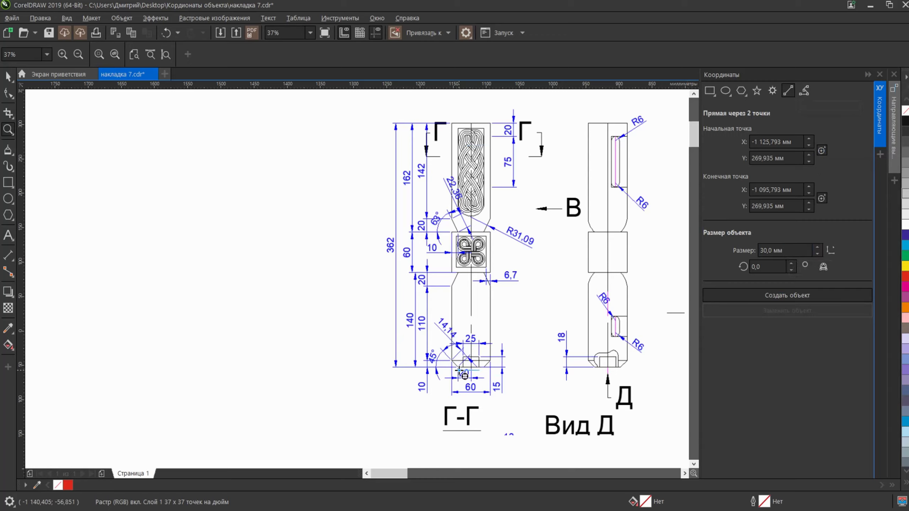
left_click_drag(793, 251, 651, 246)
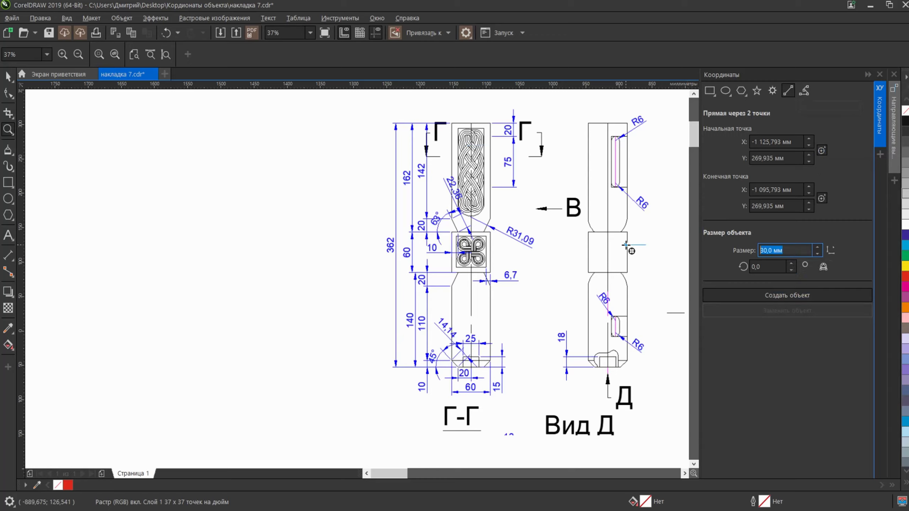
type("20")
key("Return")
left_click(822, 151)
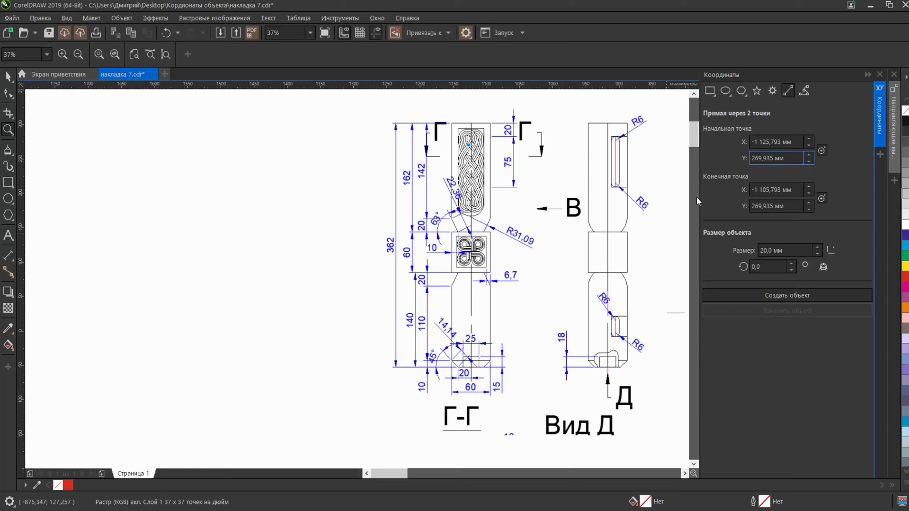
left_click(310, 379)
left_click(787, 296)
Create a 14.4 mm two-point line at 45° starting from the right end of the horizontal red line
scroll(445, 364, "up", 2)
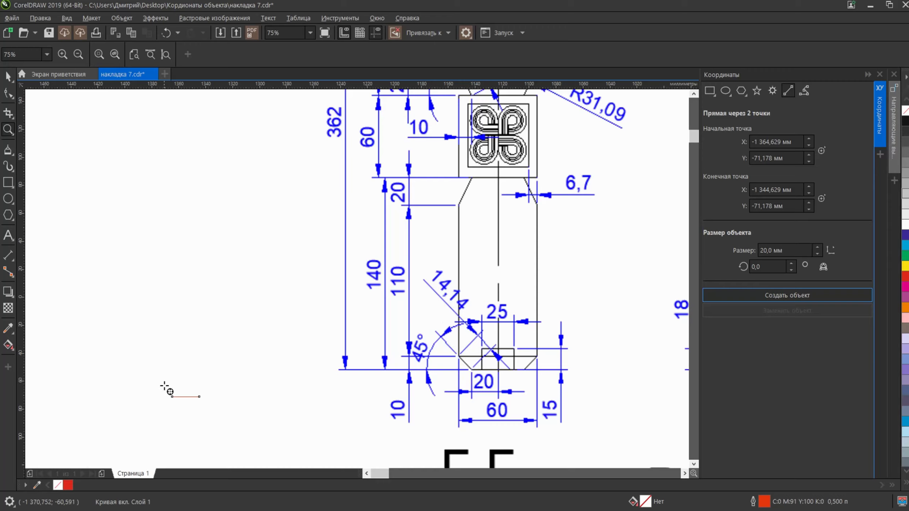
left_click(763, 267)
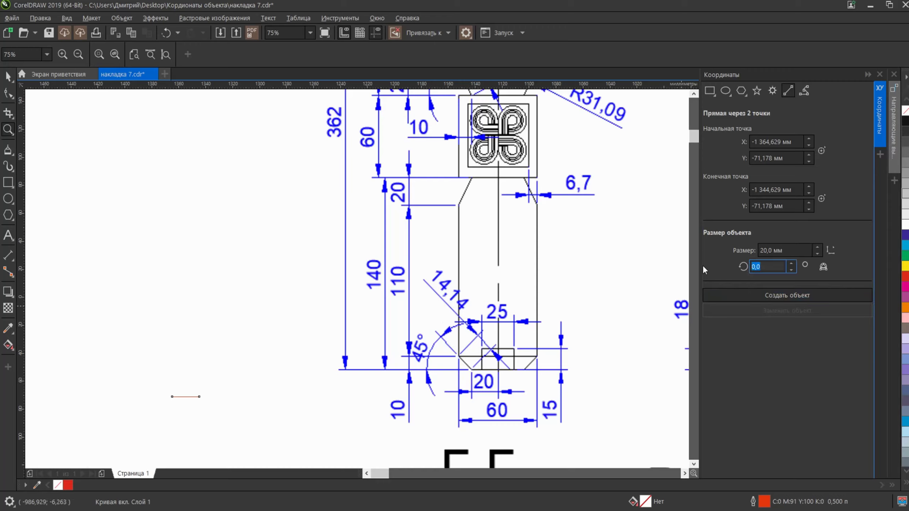
type("45")
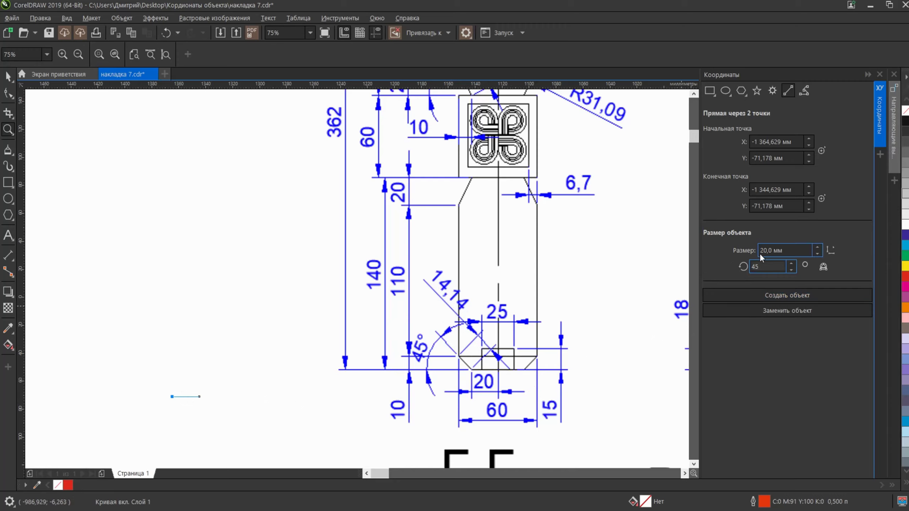
left_click(761, 249)
left_click(760, 251)
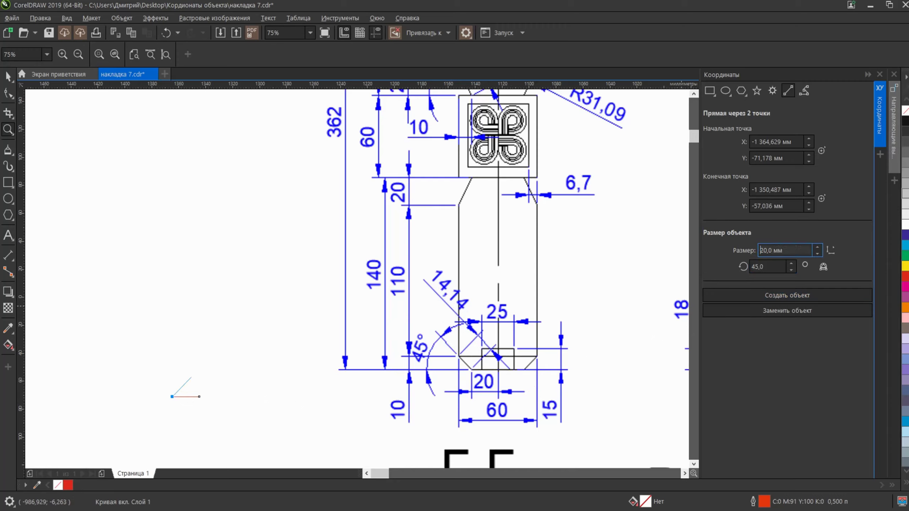
type("4")
left_click_drag(787, 252, 657, 252)
type("14,4")
key("Return")
left_click(199, 396)
left_click(753, 298)
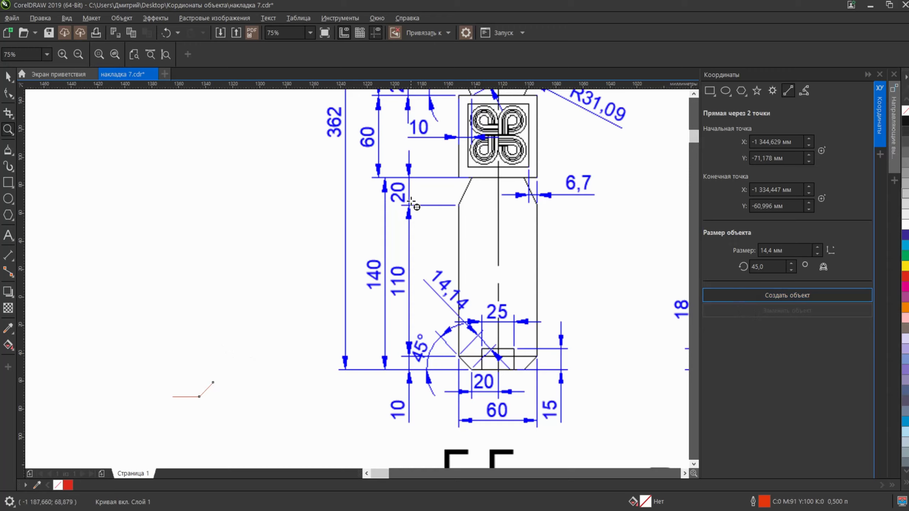
Create a 110 mm two-point line at 90° starting from the upper end of the slanted red line
left_click(8, 77)
left_click(197, 401)
left_click(189, 396)
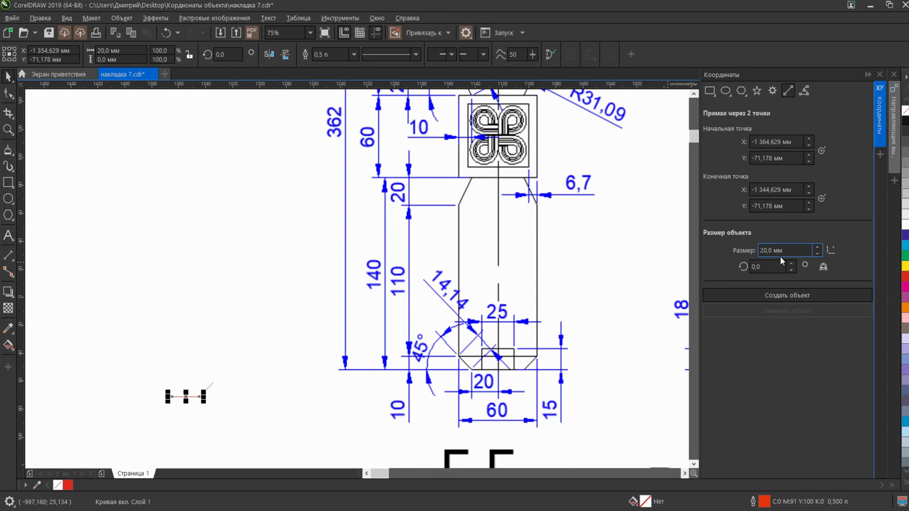
left_click_drag(786, 250, 723, 246)
type("11")
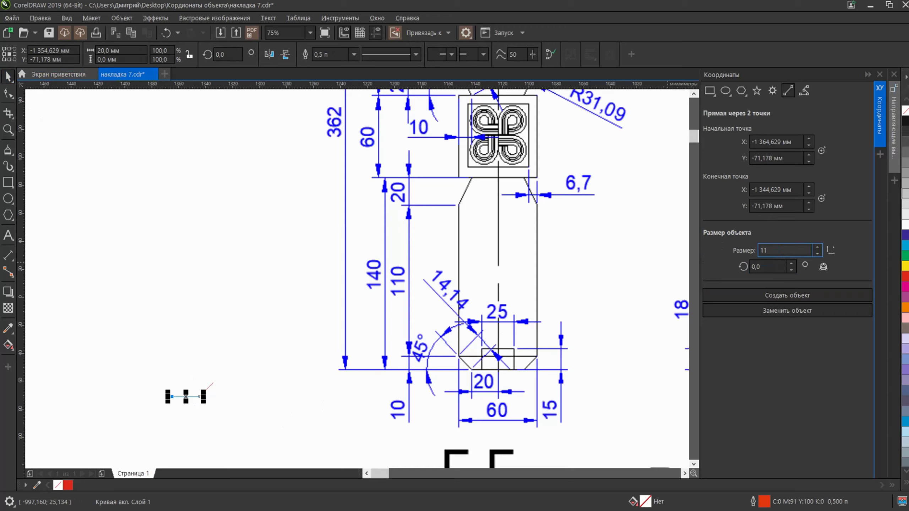
type("0")
key("Tab")
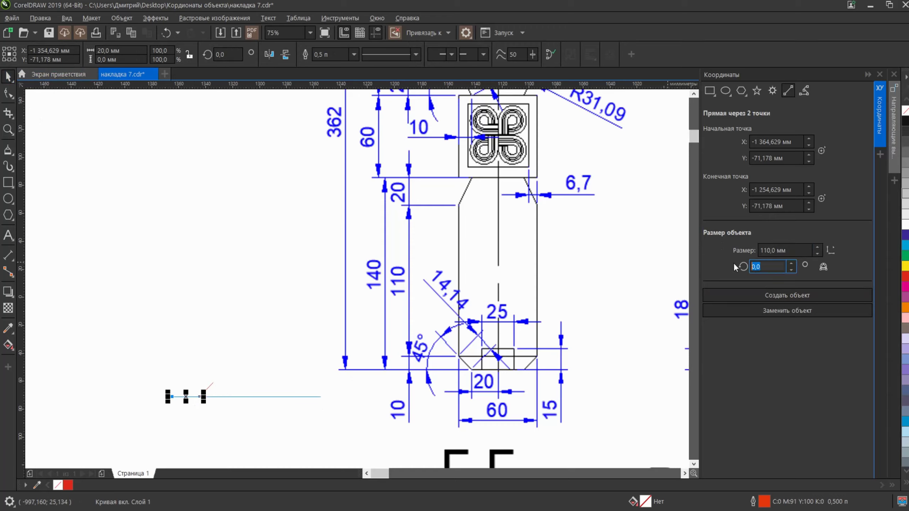
type("90")
left_click(821, 151)
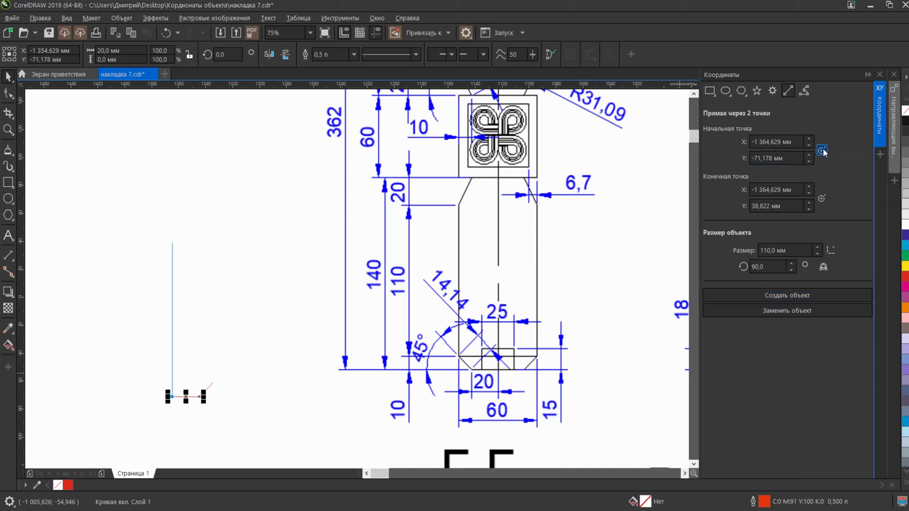
left_click(218, 380)
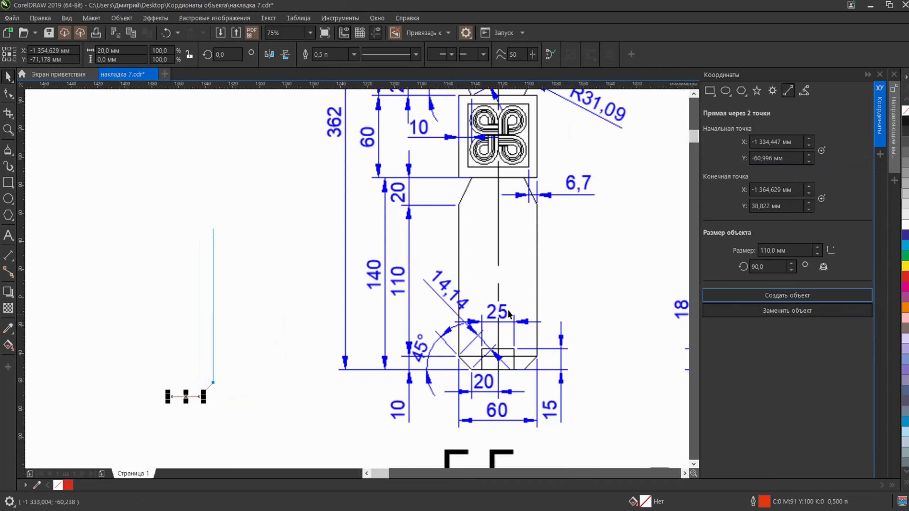
left_click(786, 295)
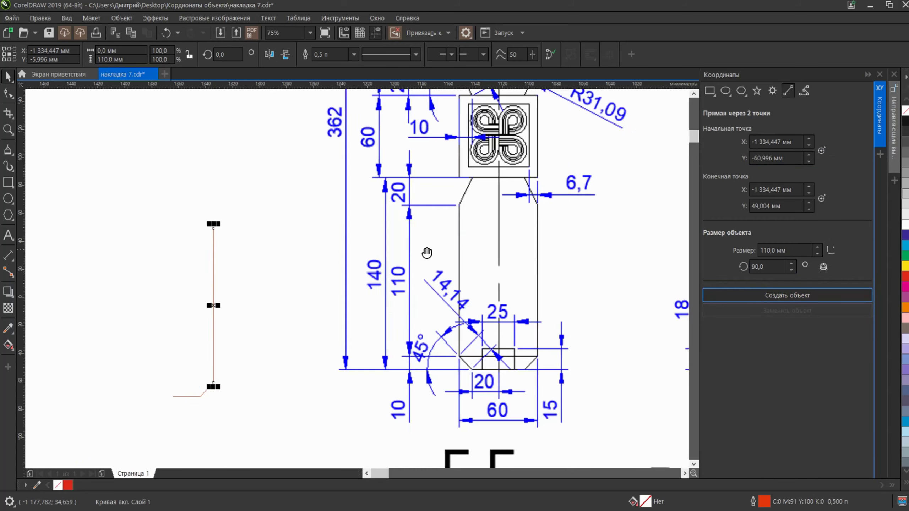
Check the leg drawing's upper dimensions, select the short slanted red line and set the rotation to 63° for a new line
left_click_drag(422, 248, 378, 299)
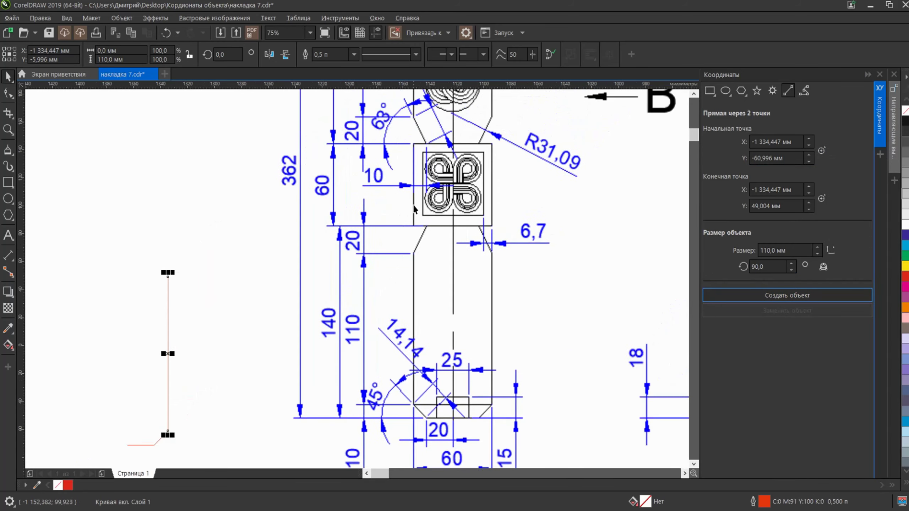
left_click_drag(417, 178, 408, 193)
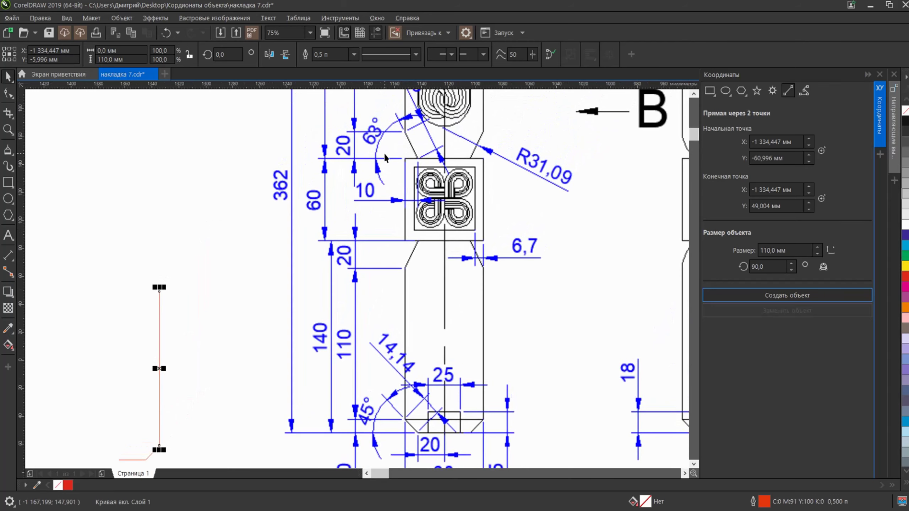
left_click_drag(388, 155, 380, 191)
left_click_drag(392, 151, 390, 166)
left_click_drag(269, 220, 307, 200)
scroll(258, 278, "down", 1)
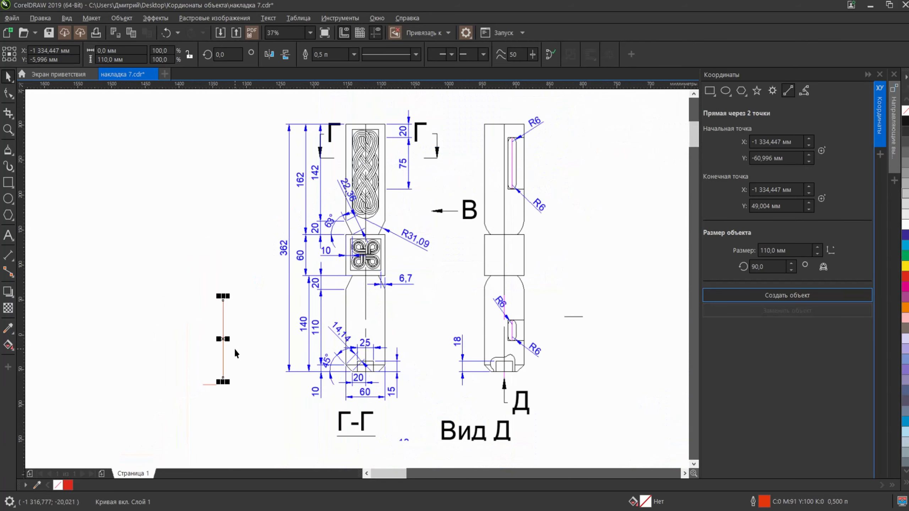
scroll(234, 347, "up", 1)
left_click(219, 367)
left_click(206, 412)
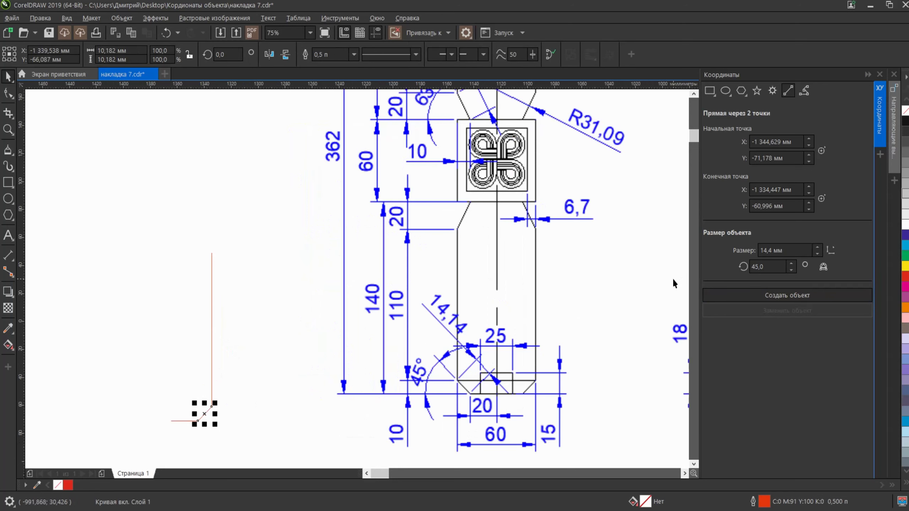
double_click(770, 267)
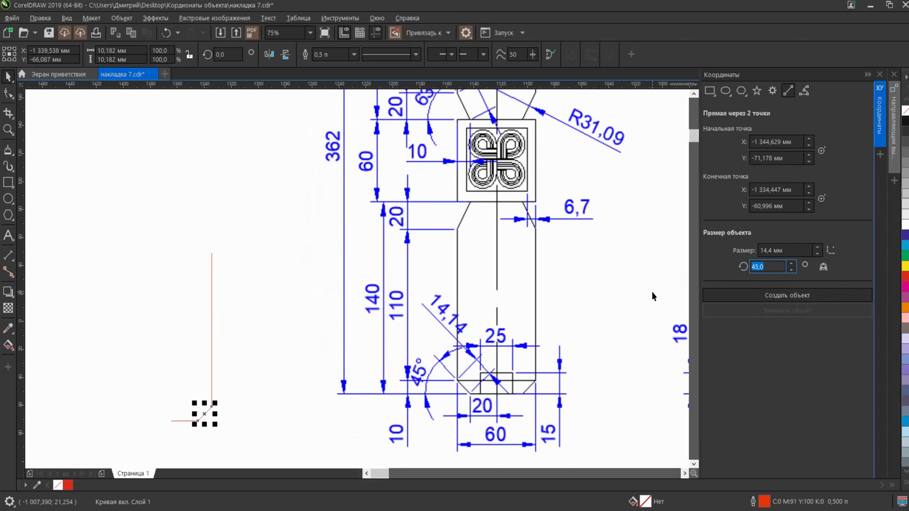
type("63")
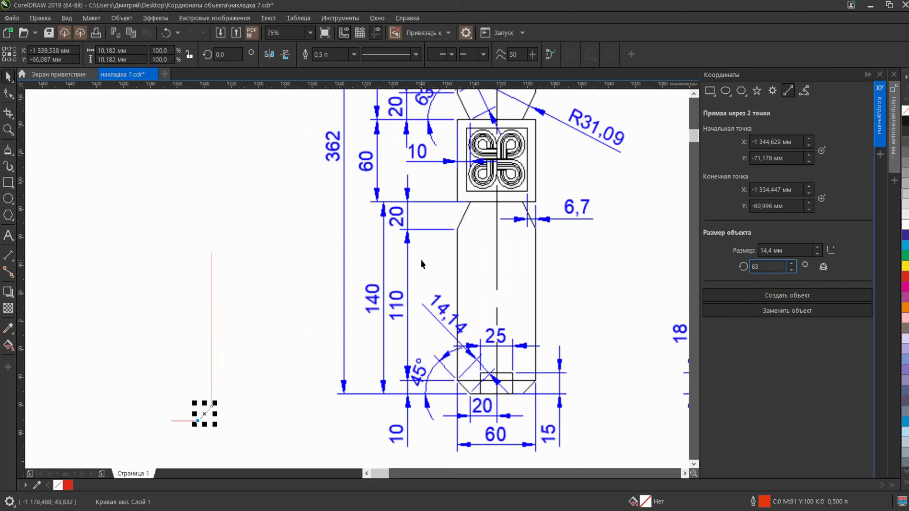
left_click_drag(422, 248, 404, 294)
left_click_drag(546, 221, 536, 242)
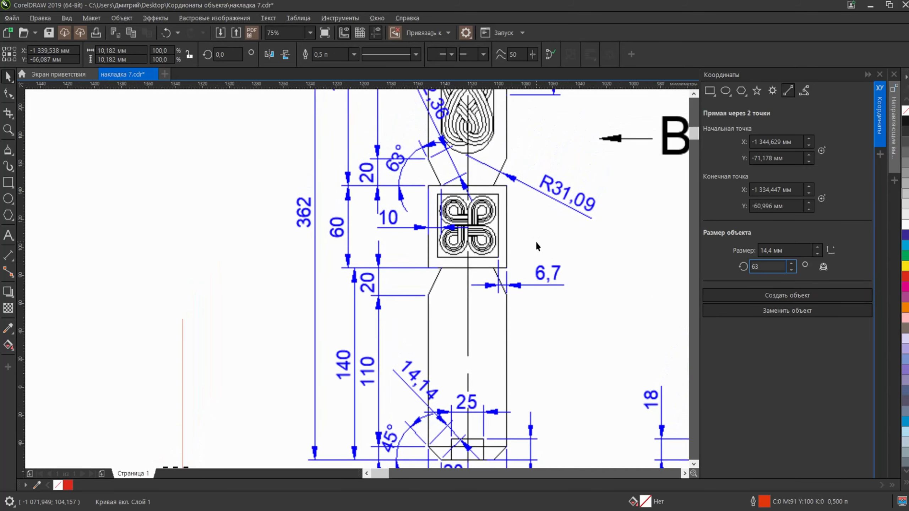
scroll(535, 240, "up", 1)
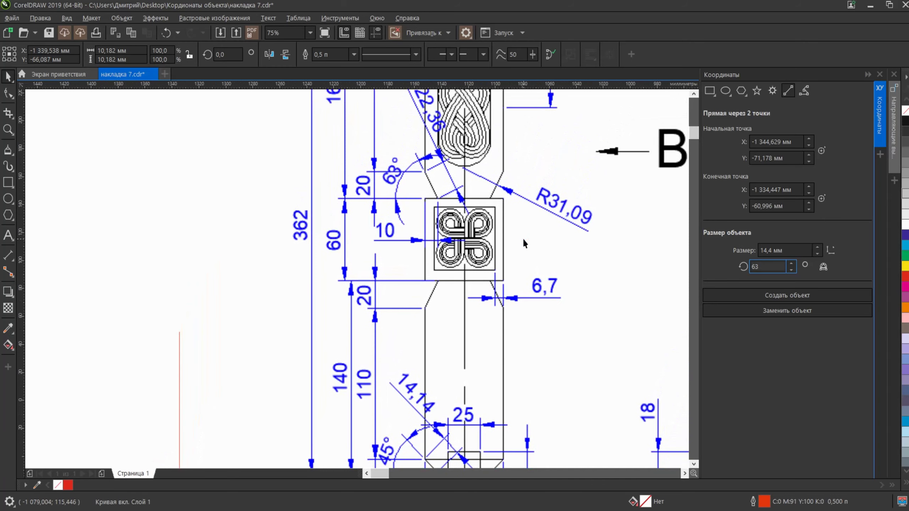
key("Tab")
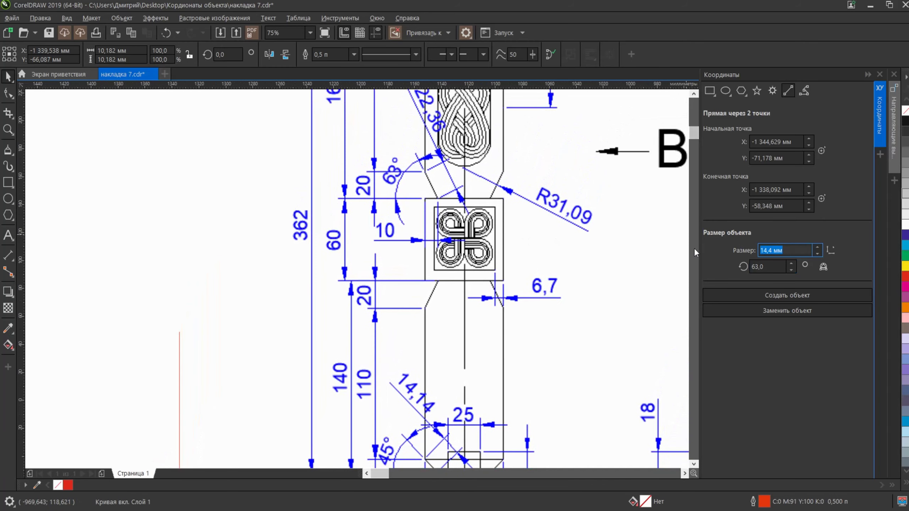
Set the length to 22.36 mm and create the new line from the upper end of the vertical red line
key("Home")
type("2")
left_click_drag(789, 250, 661, 253)
type("22")
scroll(203, 270, "down", 2)
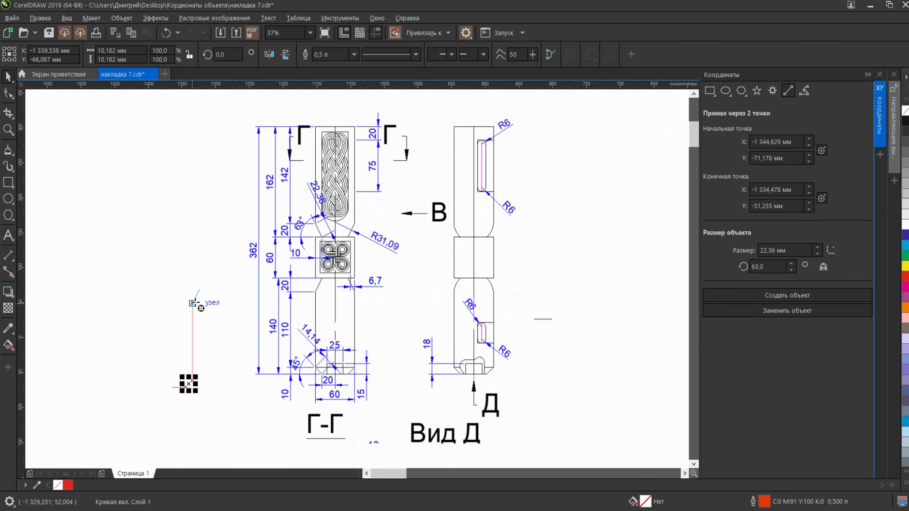
left_click(193, 303)
left_click(774, 296)
Mirror the 22.36 mm slanted line horizontally and move it so its lower end meets the vertical line's upper end
scroll(195, 291, "up", 2)
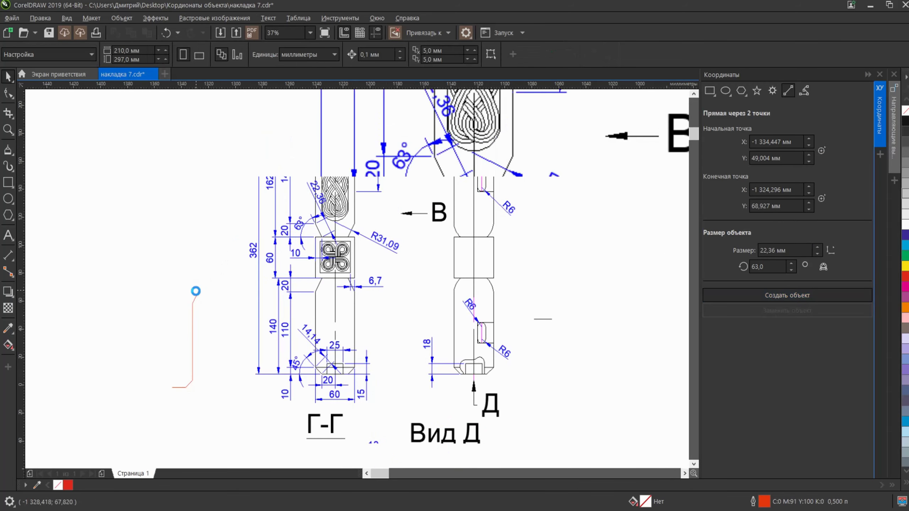
left_click(195, 303)
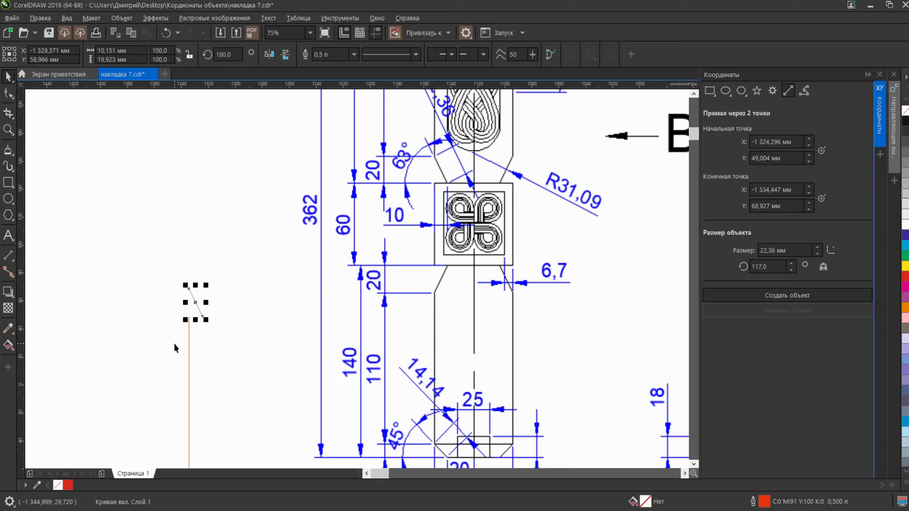
scroll(209, 322, "up", 4)
left_click_drag(184, 304, 130, 304)
left_click(321, 279)
scroll(320, 279, "down", 5)
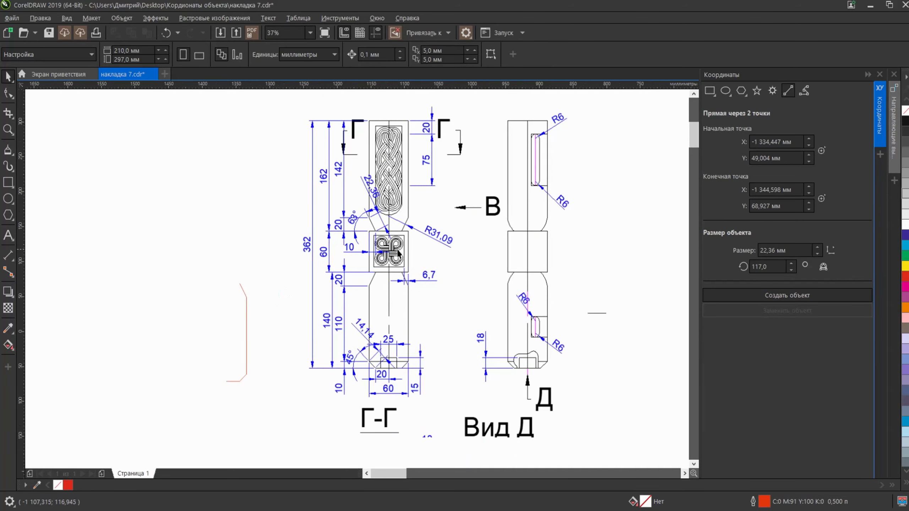
Create a 10 mm horizontal two-point line starting from the upper end of the lower slanted red line
scroll(375, 215, "up", 2)
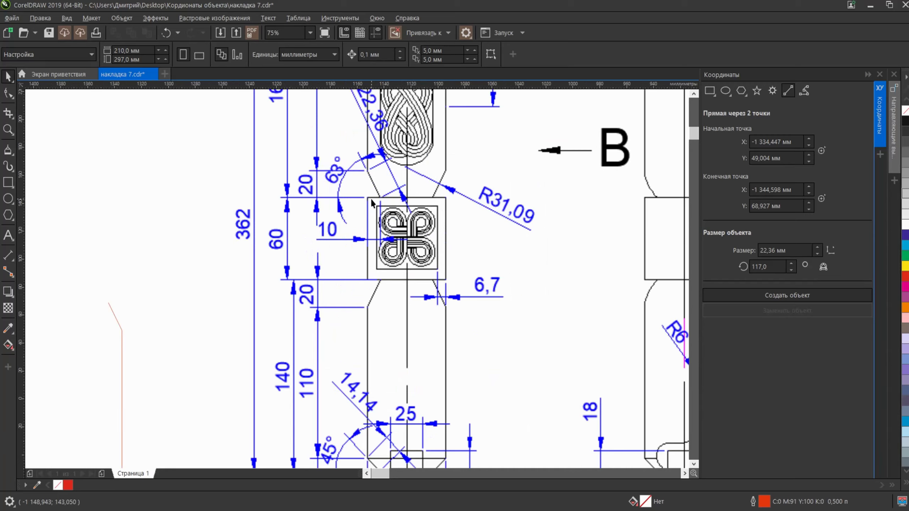
scroll(149, 299, "down", 2)
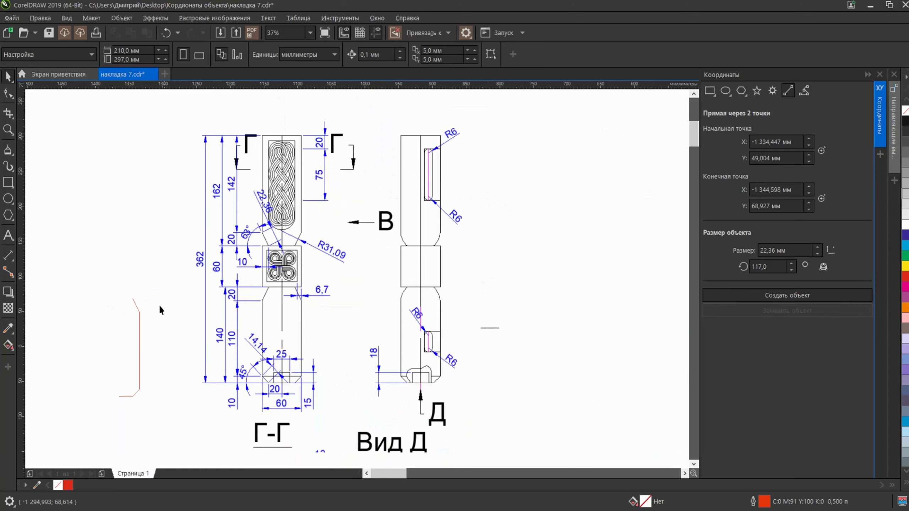
left_click(128, 395)
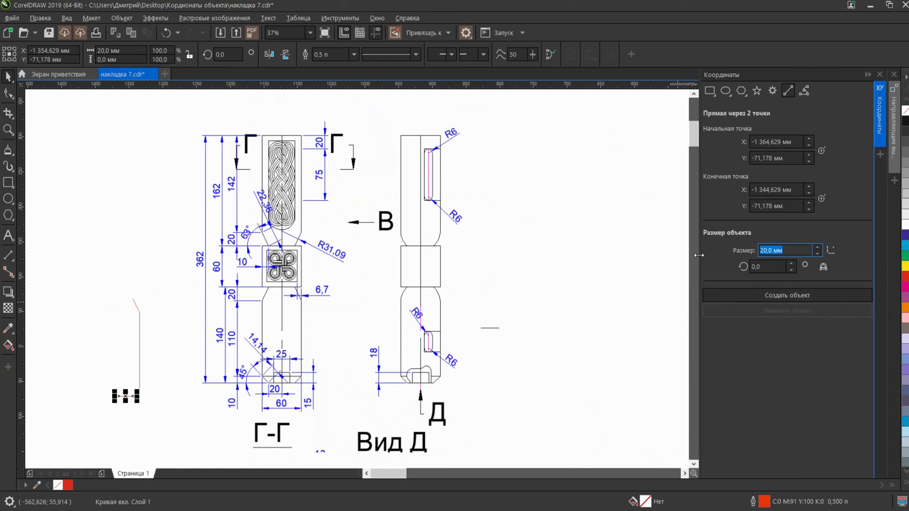
type("10")
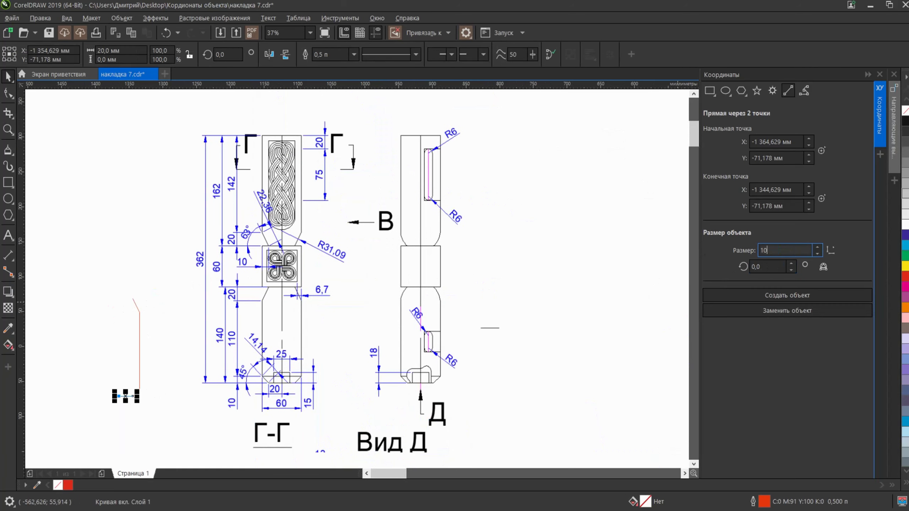
left_click(821, 150)
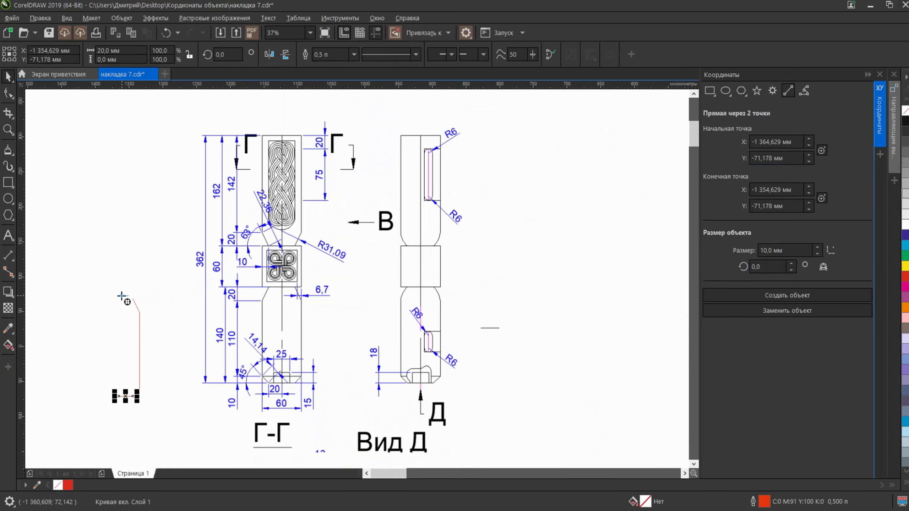
scroll(129, 298, "up", 2)
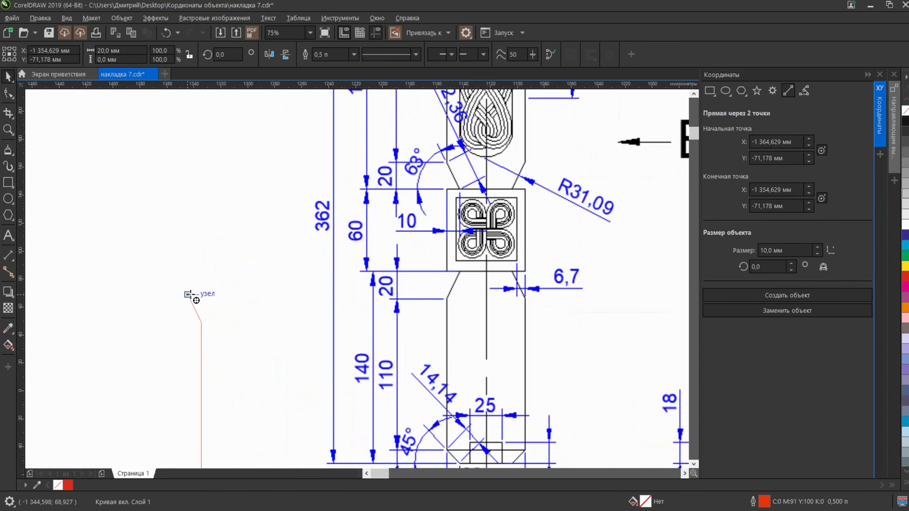
left_click(192, 298)
left_click(714, 301)
scroll(272, 263, "down", 2)
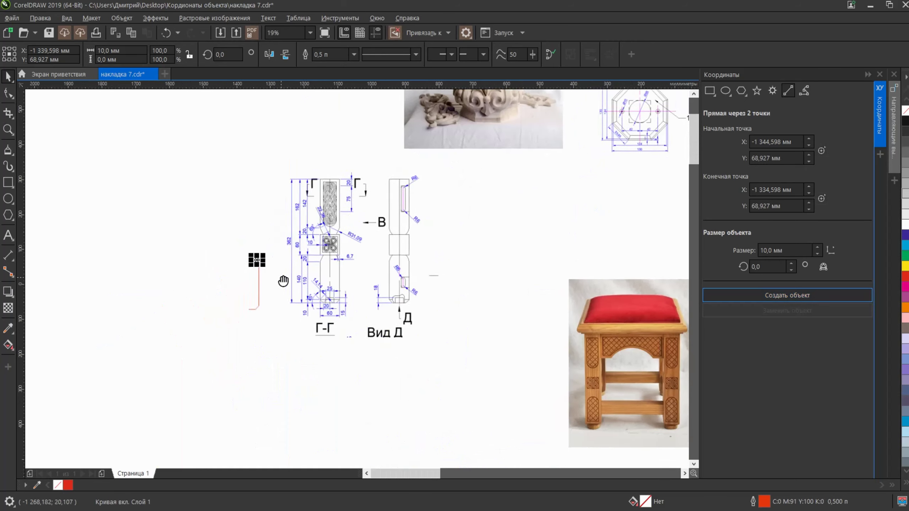
scroll(266, 255, "up", 2)
left_click_drag(290, 327, 258, 327)
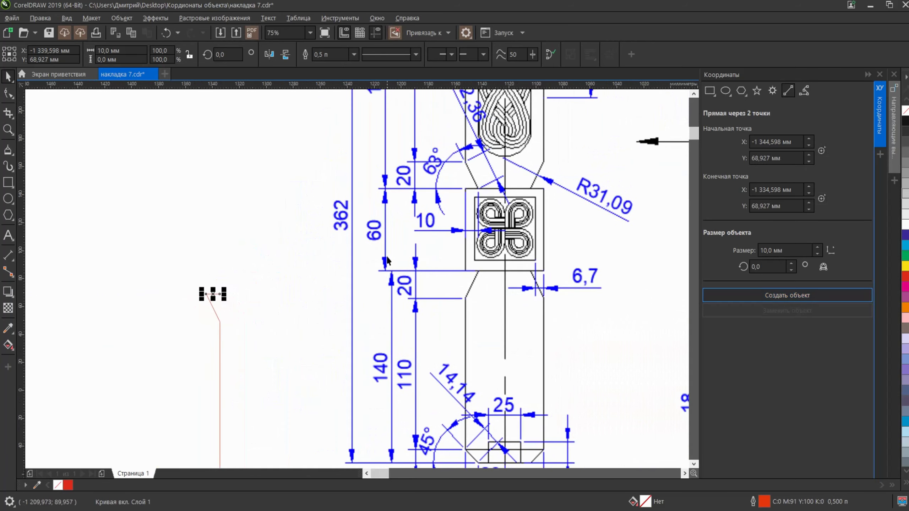
Create a 60 mm line at 90° starting from the free end of the 10 mm horizontal line
left_click_drag(776, 266, 710, 267)
type("90")
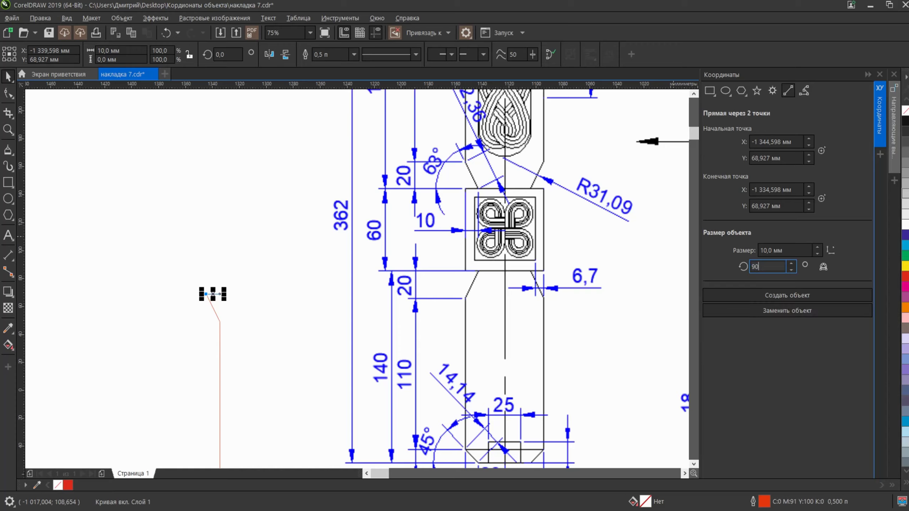
key("Tab")
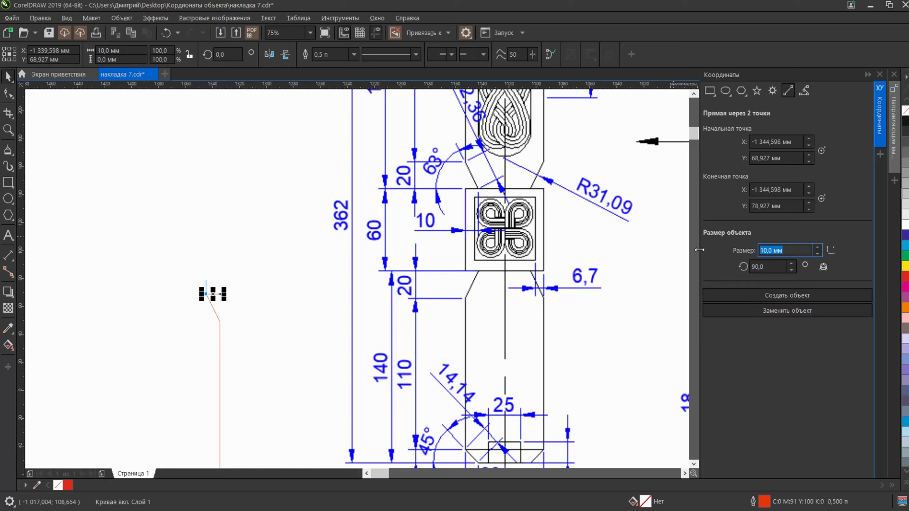
type("60")
key("Return")
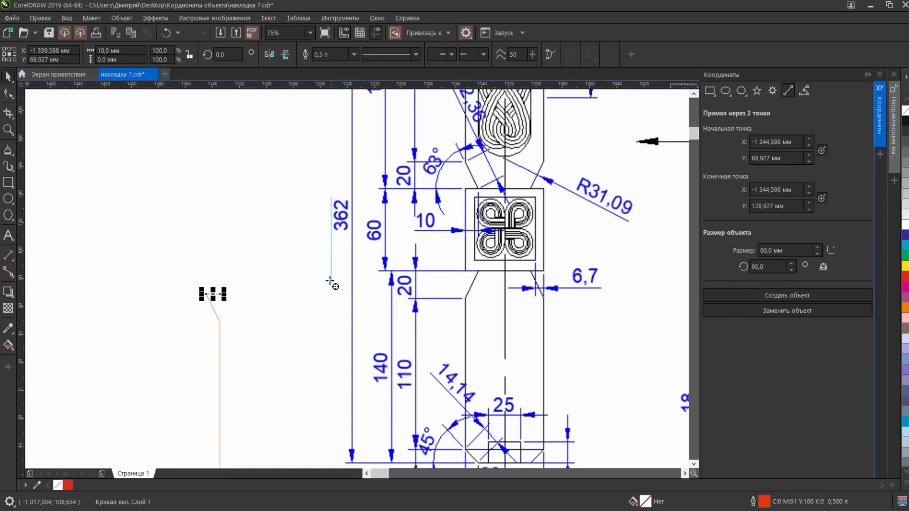
left_click(220, 294)
left_click(781, 297)
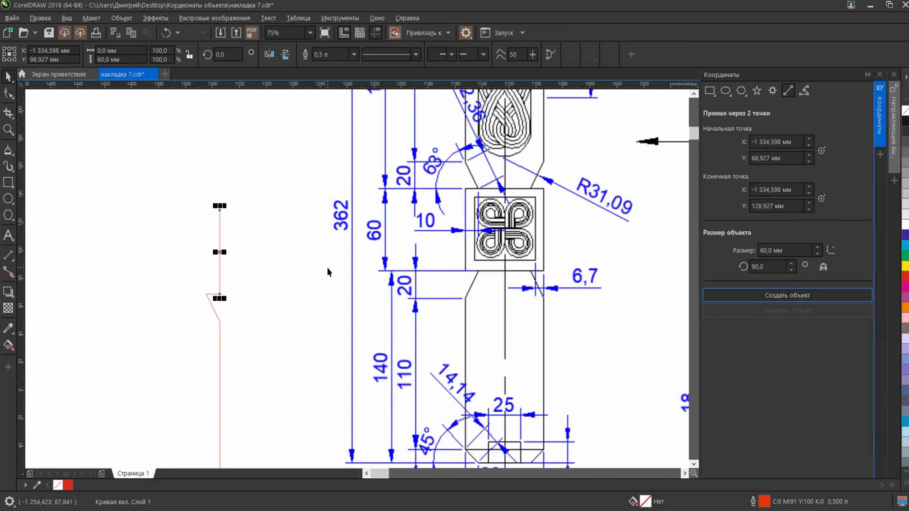
left_click(277, 263)
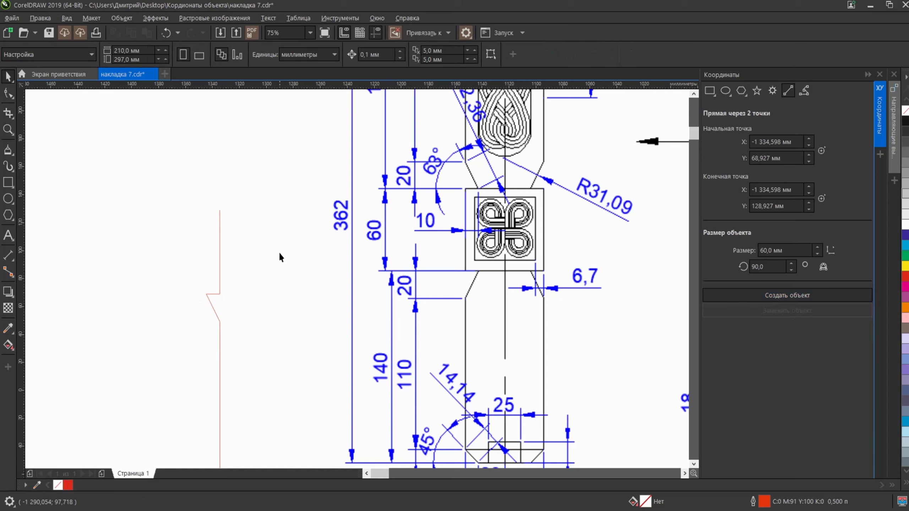
left_click_drag(279, 251, 252, 273)
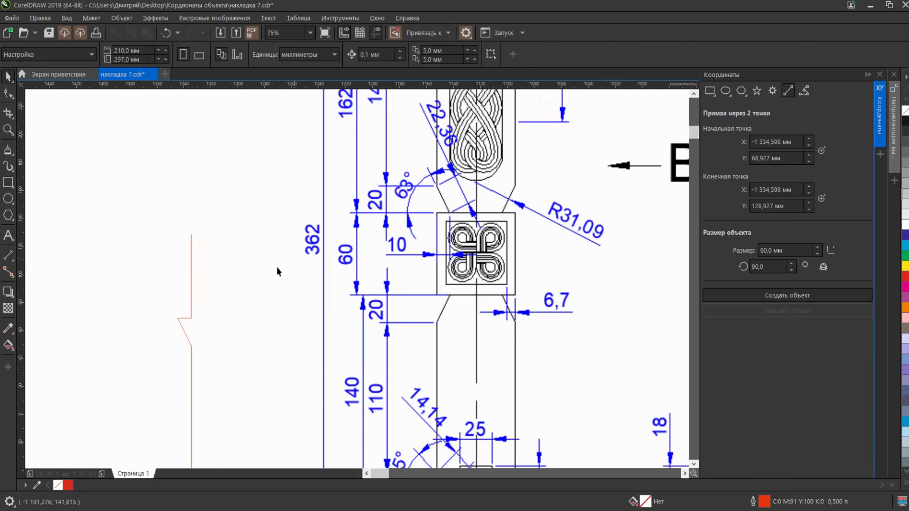
Place a vertically mirrored copy of the slanted line and its 10 mm line at the upper end of the 60 mm line
left_click(184, 335)
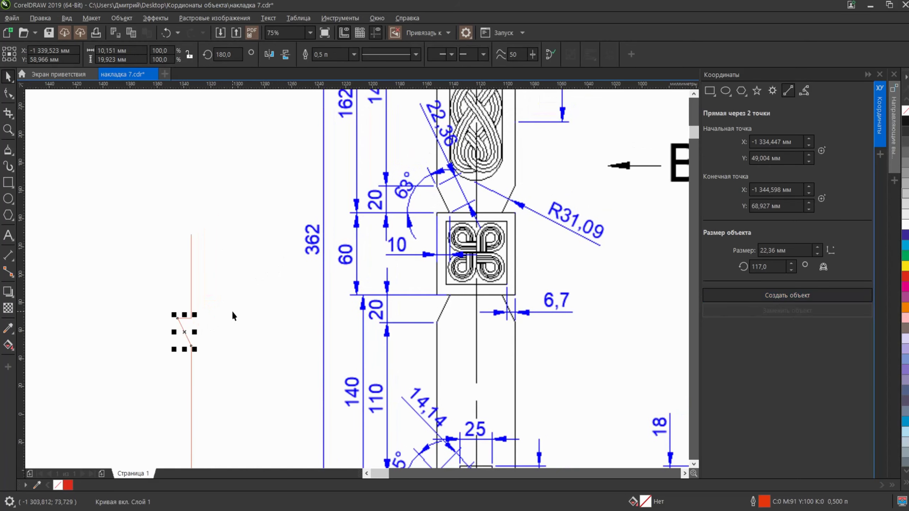
left_click_drag(186, 323, 213, 222)
left_click(285, 54)
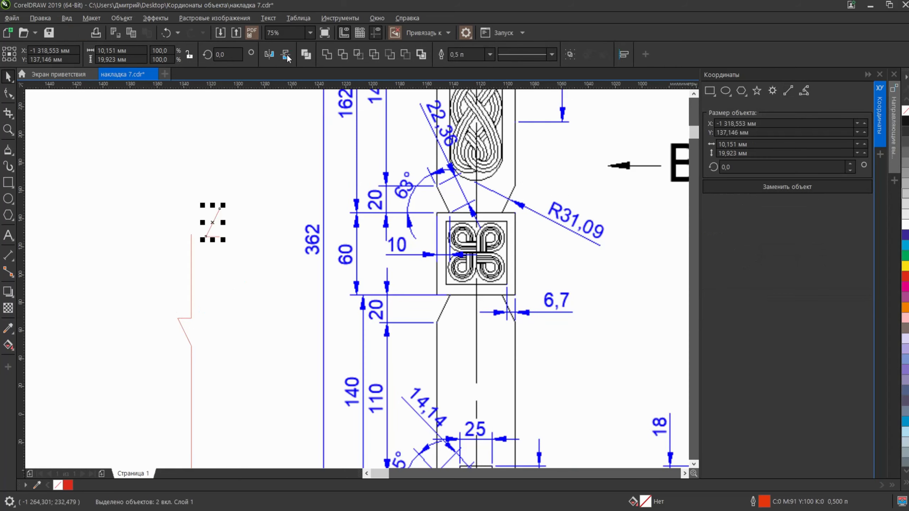
left_click_drag(218, 241, 191, 235)
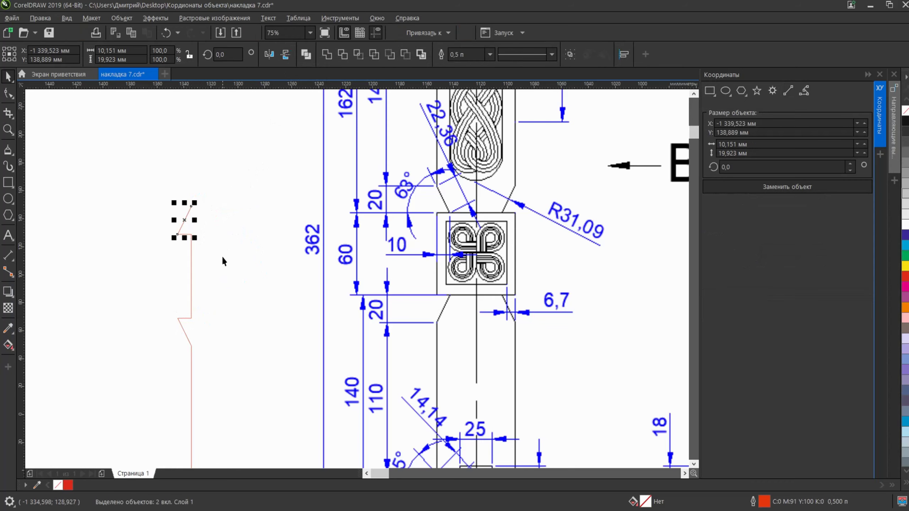
left_click(260, 245)
Create a 142 mm line at 90° starting from the upper end of the copied slanted line
left_click_drag(253, 236, 248, 272)
left_click_drag(251, 219, 240, 281)
left_click_drag(382, 260, 359, 302)
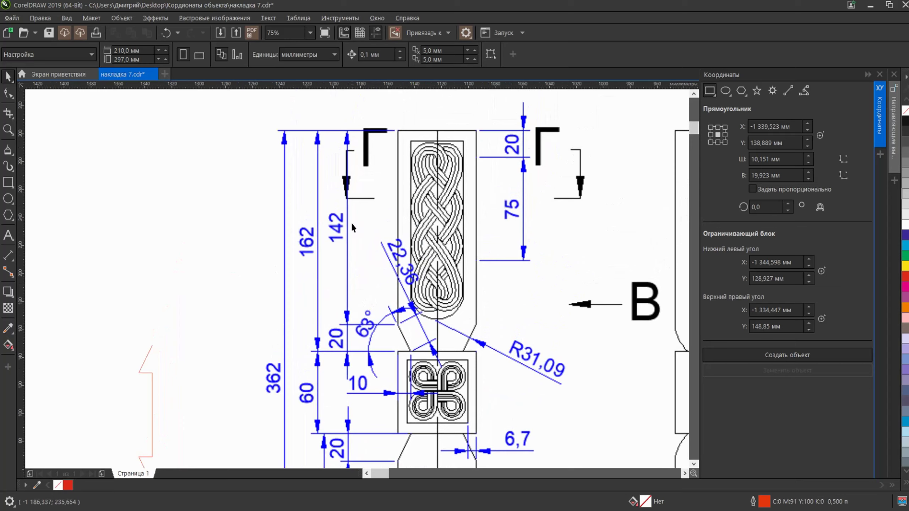
left_click(152, 390)
left_click_drag(811, 250, 747, 253)
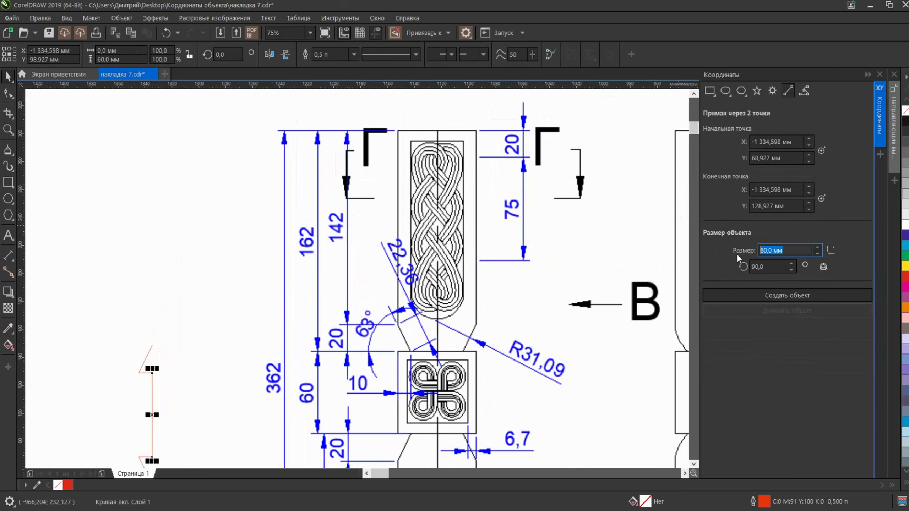
type("142")
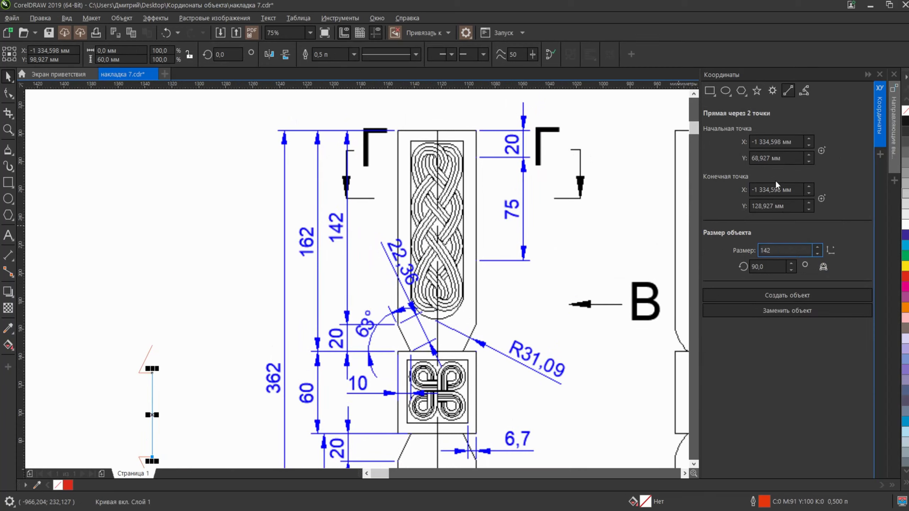
left_click(821, 150)
left_click(152, 346)
left_click(787, 295)
Compare the red half outline with the leg drawing and look up the leg's width dimension
scroll(289, 243, "down", 2)
scroll(289, 244, "down", 1)
left_click(278, 273)
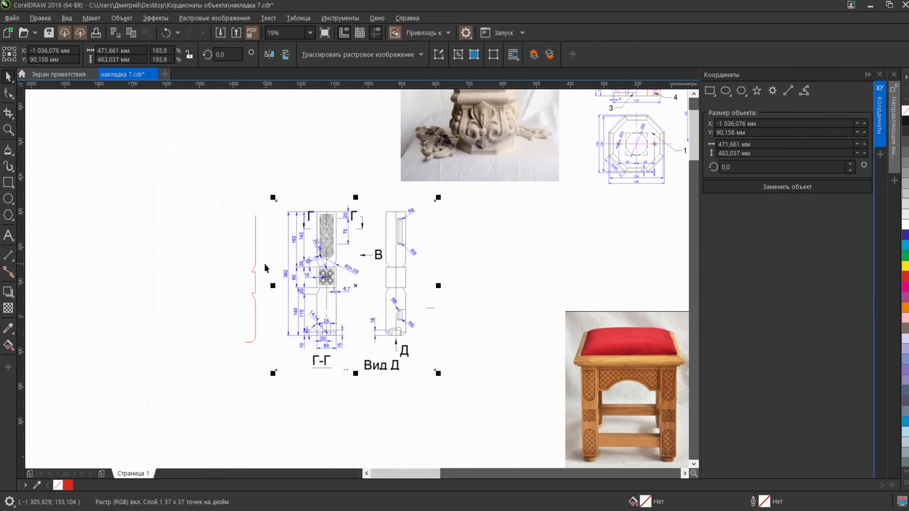
scroll(264, 249, "up", 1)
left_click(264, 250)
left_click_drag(271, 244, 251, 250)
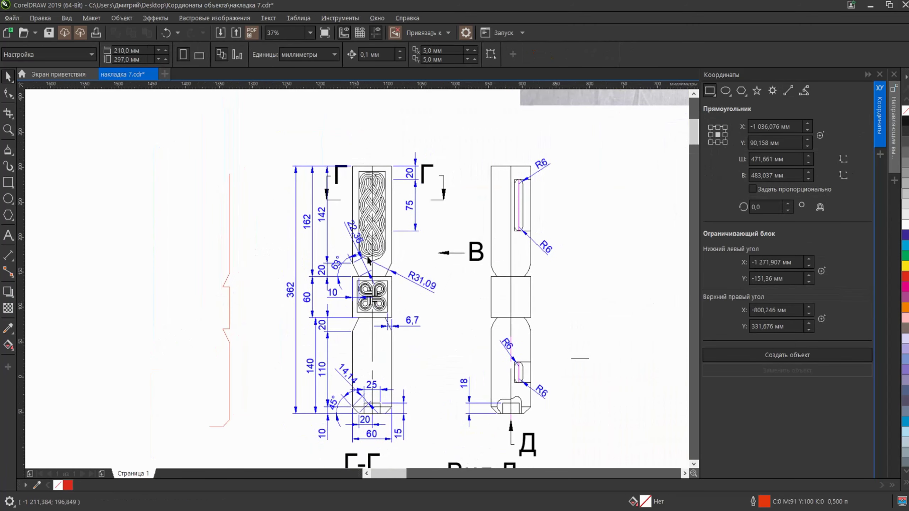
left_click_drag(392, 325, 371, 261)
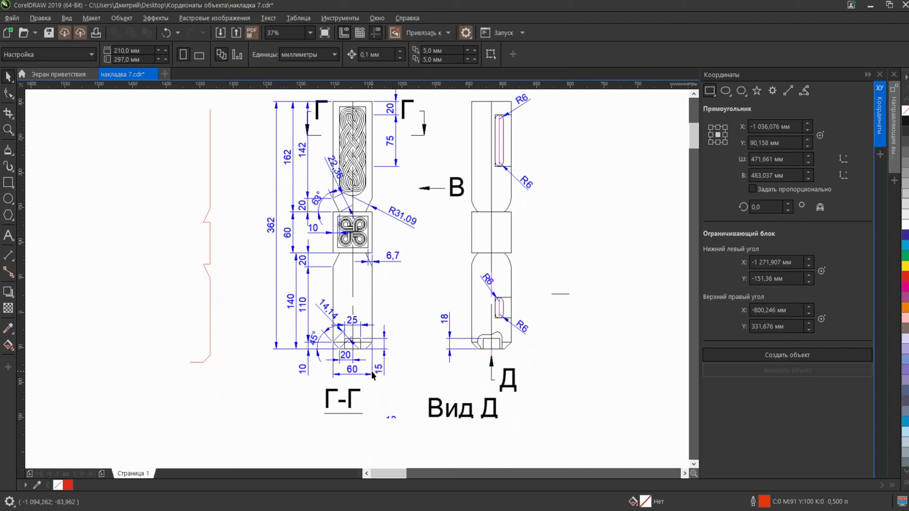
left_click(209, 163)
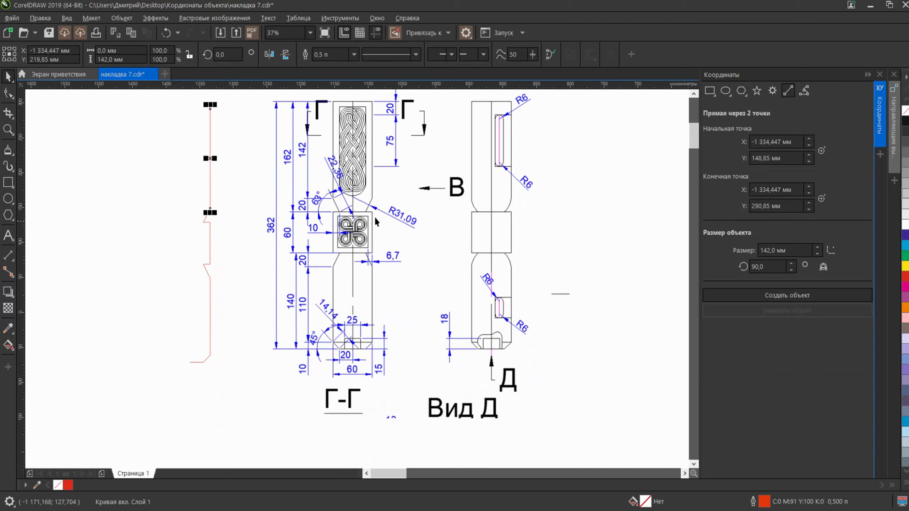
left_click(258, 254)
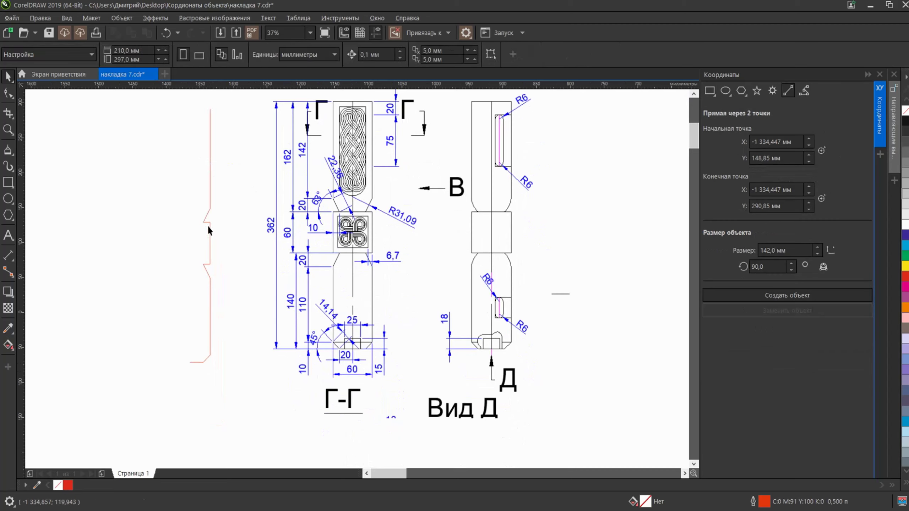
Create a 30 mm horizontal line starting from the upper end of the 142 mm vertical line
left_click(206, 221)
left_click_drag(257, 229, 273, 273)
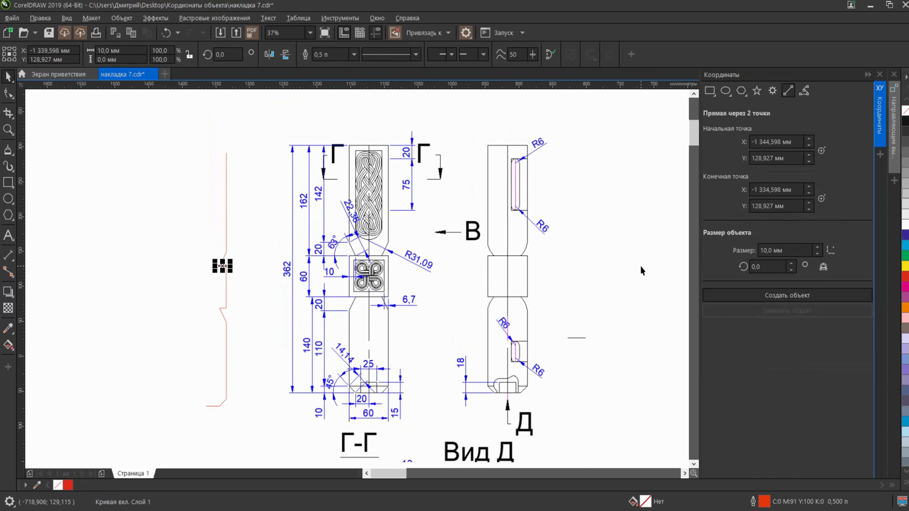
left_click_drag(788, 251, 759, 250)
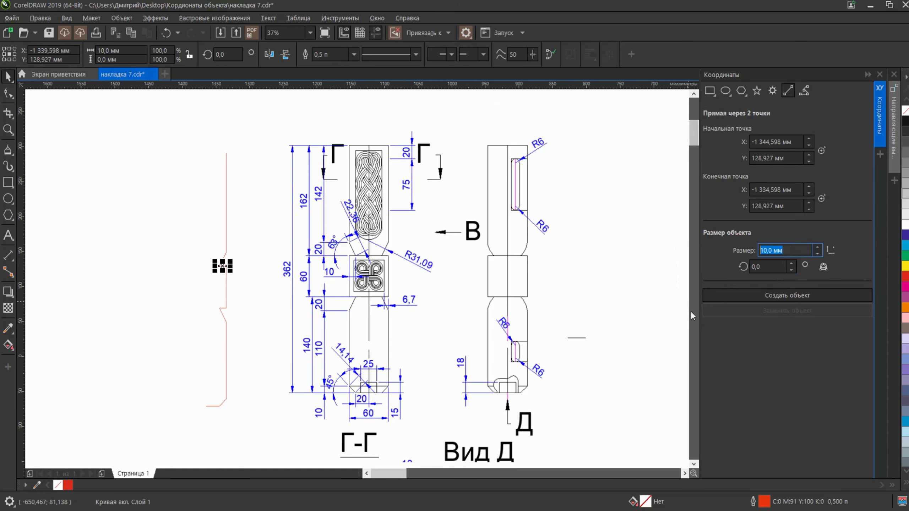
type("30")
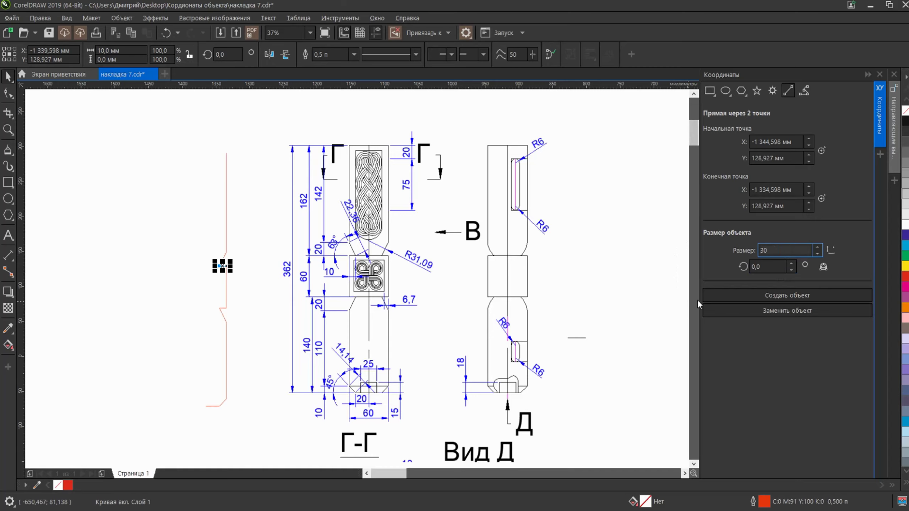
left_click(821, 151)
left_click(233, 155)
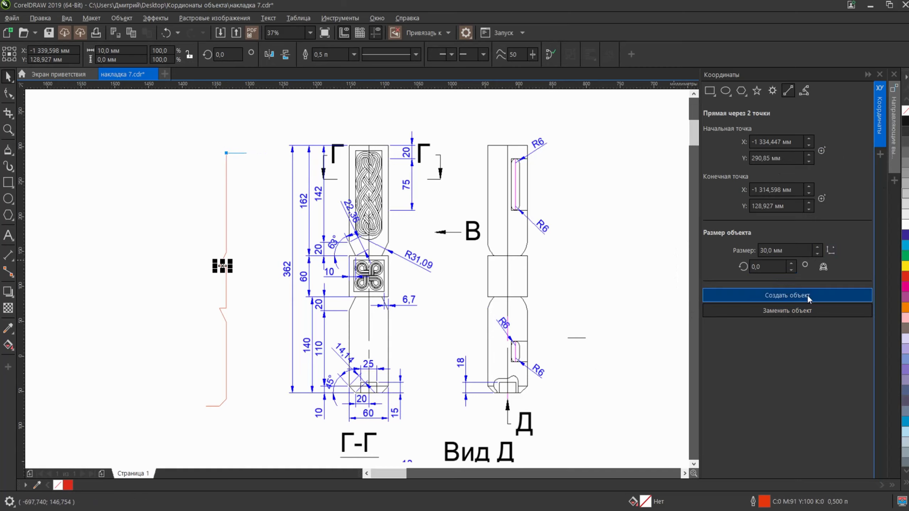
left_click(787, 295)
Move the 30 mm line to the inner side of the outline so its outer end meets the vertical line's upper end
scroll(251, 162, "up", 5)
left_click_drag(251, 225, 165, 225)
left_click(259, 201)
scroll(260, 201, "down", 5)
scroll(261, 198, "down", 1)
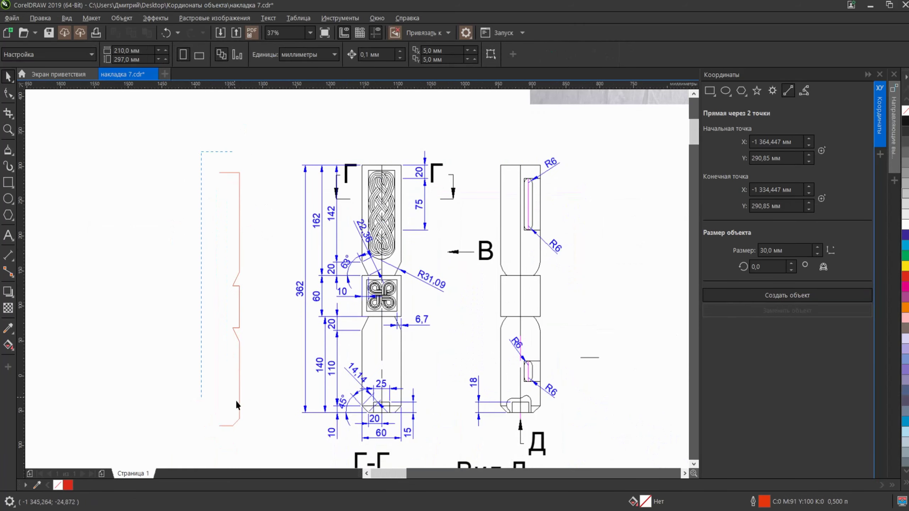
Select all the half outline's lines and mirror a copy horizontally to complete the closed leg outline
left_click_drag(236, 405, 258, 449)
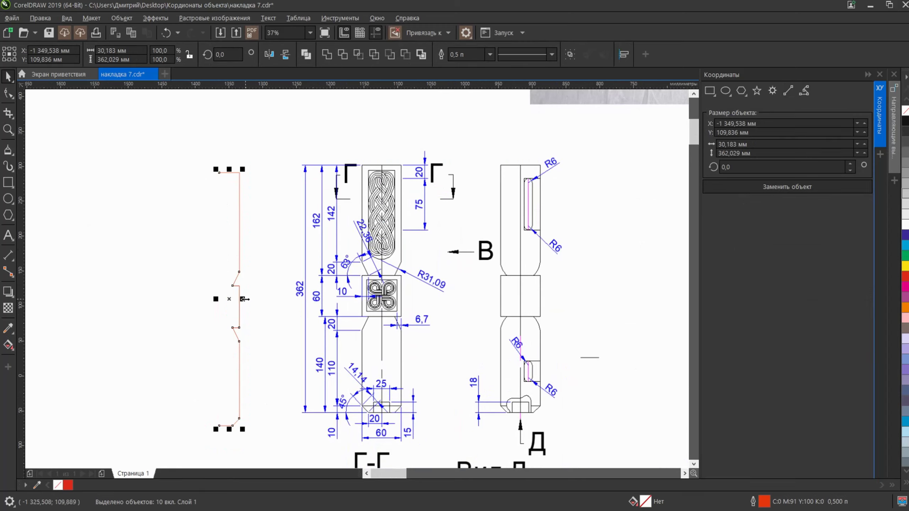
left_click_drag(244, 299, 271, 248)
right_click(219, 300)
left_click(263, 262)
scroll(259, 263, "up", 1)
scroll(271, 255, "down", 1)
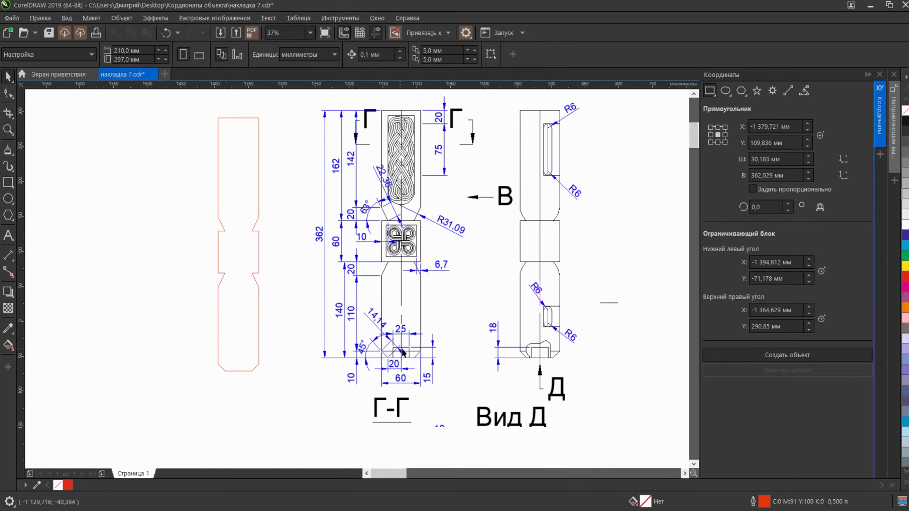
Create a 60 mm square with its upper-left corner on the upper-left corner of the red leg outline's middle block
scroll(530, 351, "up", 2)
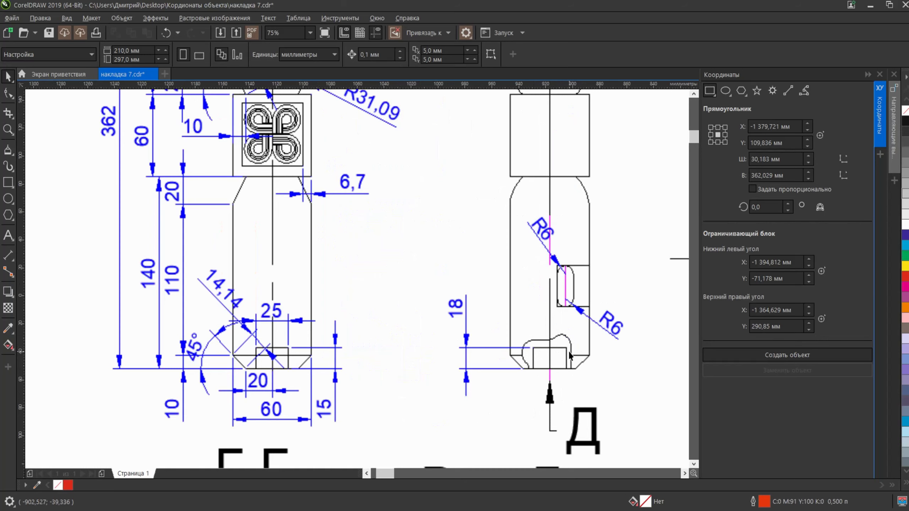
scroll(427, 311, "down", 2)
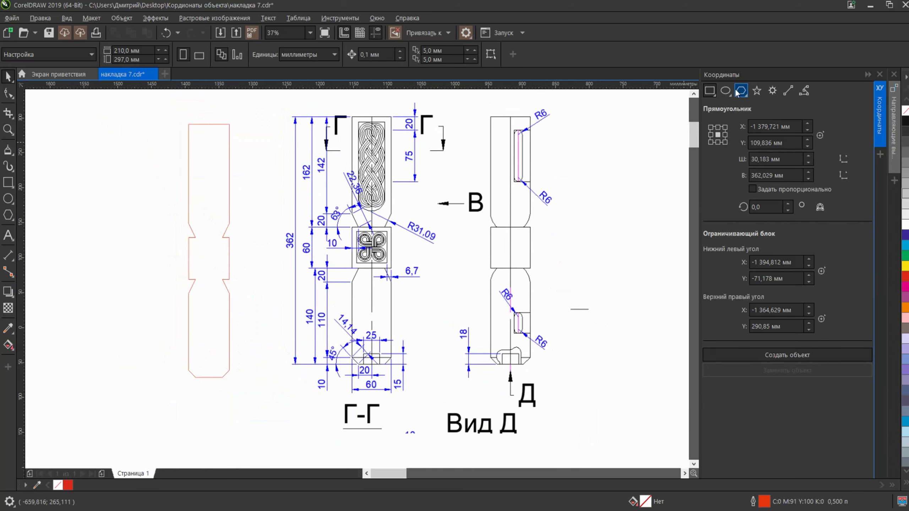
left_click(714, 92)
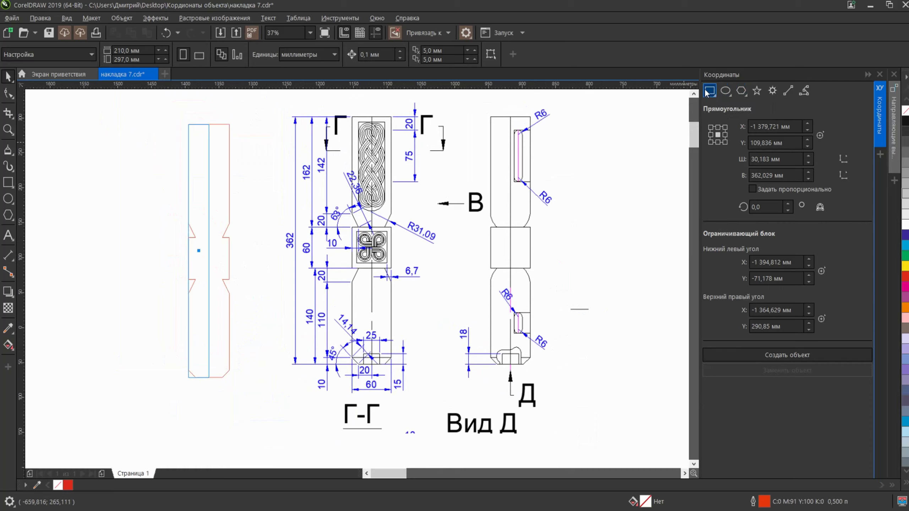
left_click(710, 92)
left_click(724, 118)
left_click(710, 125)
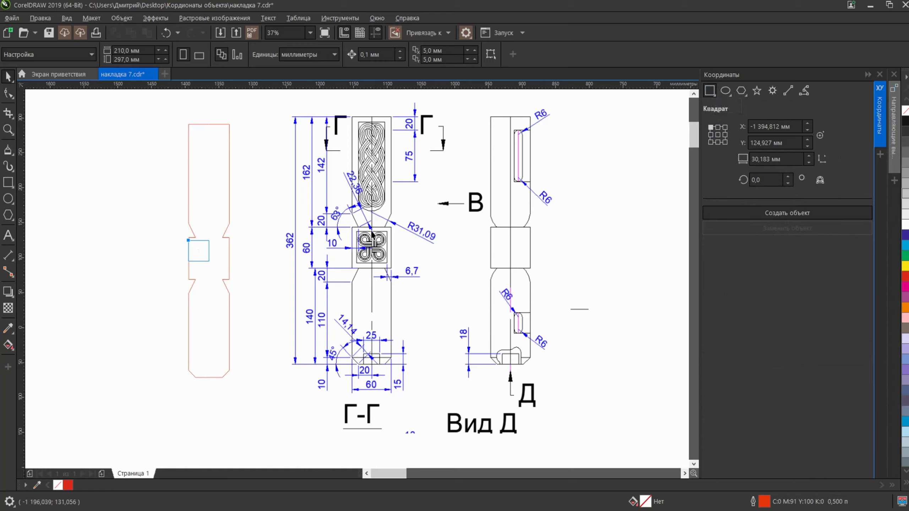
left_click(779, 160)
double_click(784, 159)
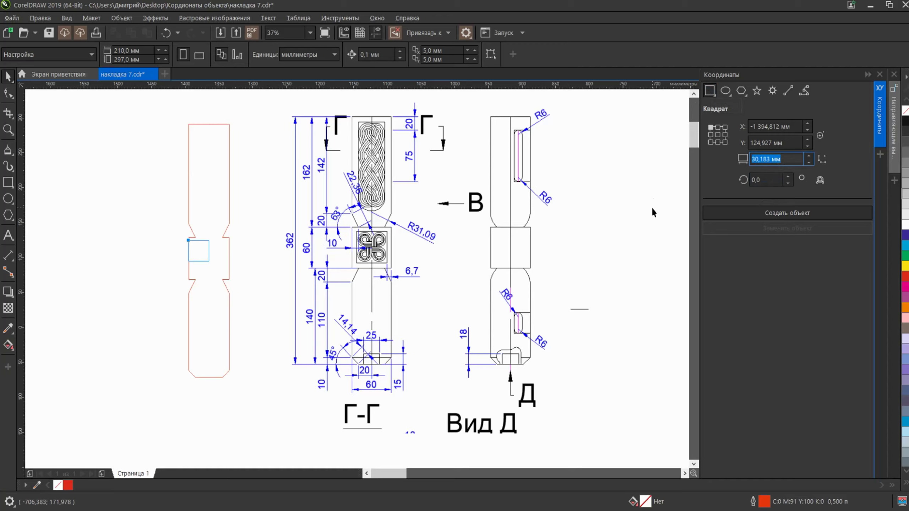
type("60")
left_click(819, 135)
left_click_drag(186, 241, 189, 238)
left_click(753, 215)
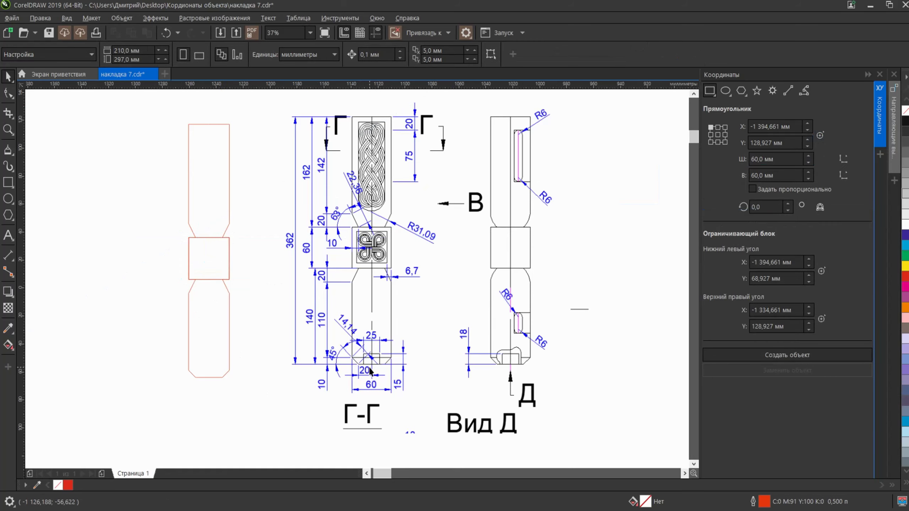
Define a rectangle 25 mm wide and 15 mm high, using its bottom-centre point as the reference point
scroll(370, 371, "up", 2)
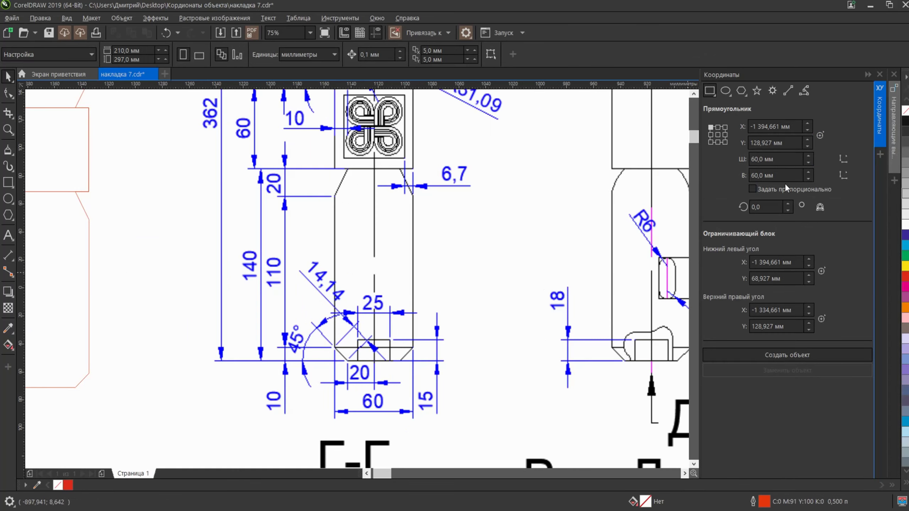
left_click(717, 142)
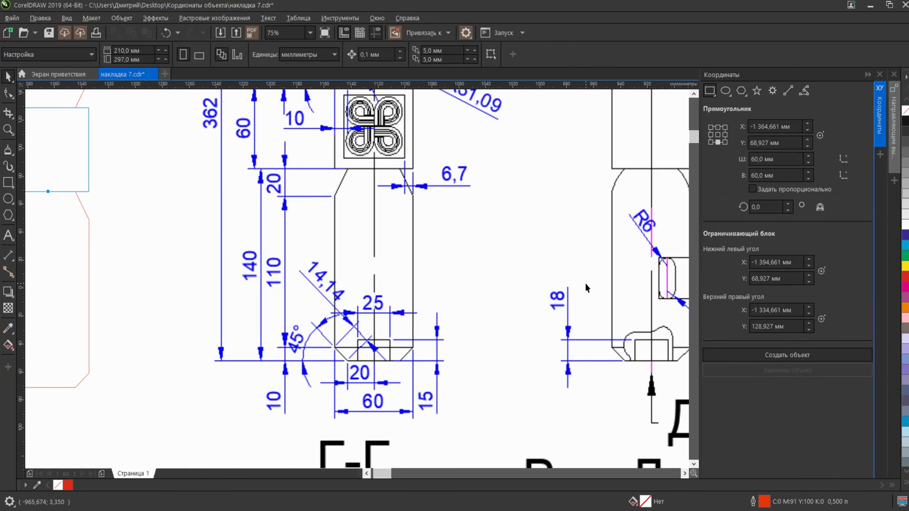
scroll(585, 282, "down", 2)
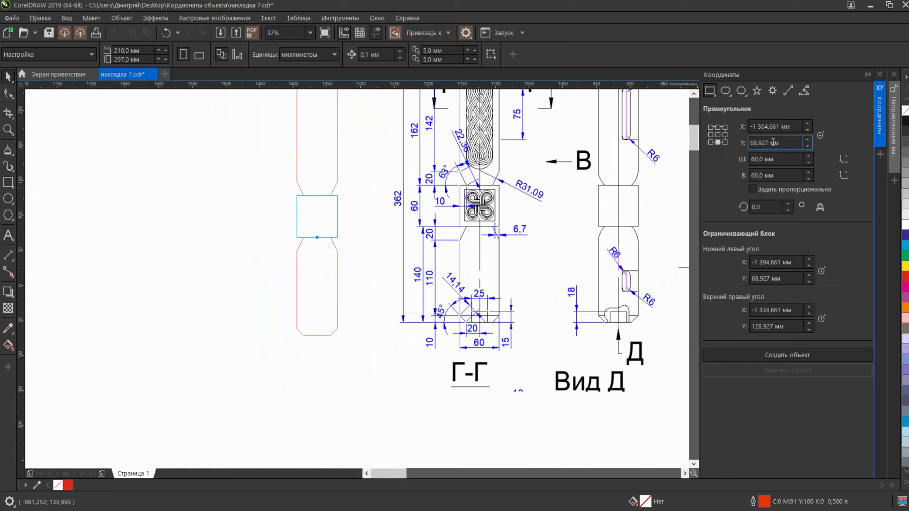
left_click(778, 160)
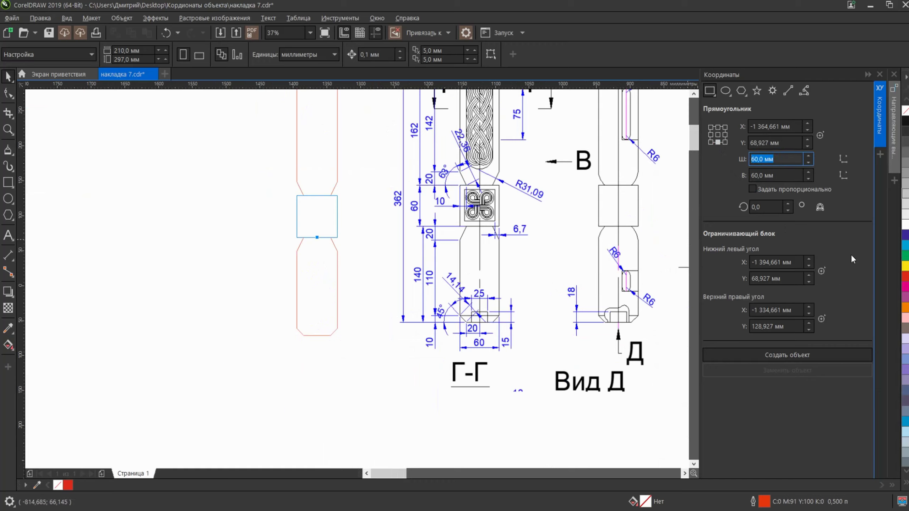
type("25")
left_click(778, 176)
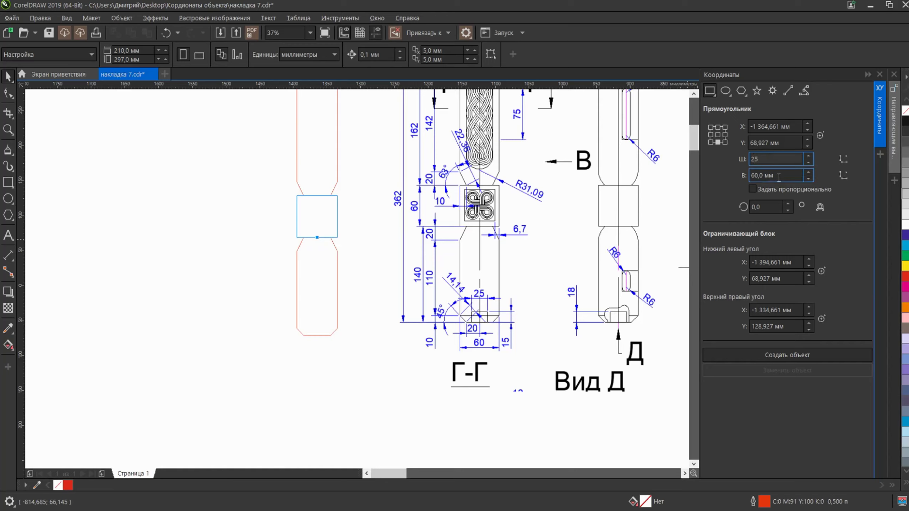
left_click(778, 177)
type("1")
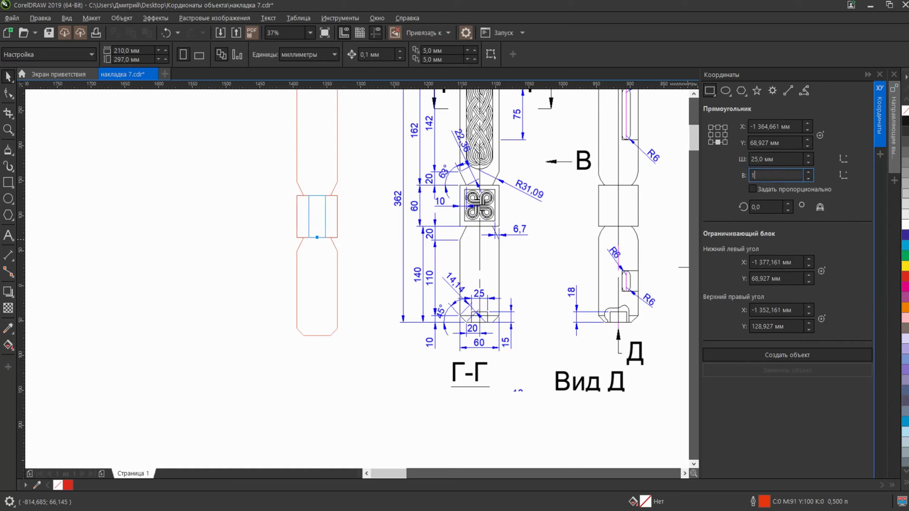
type("5")
key("Return")
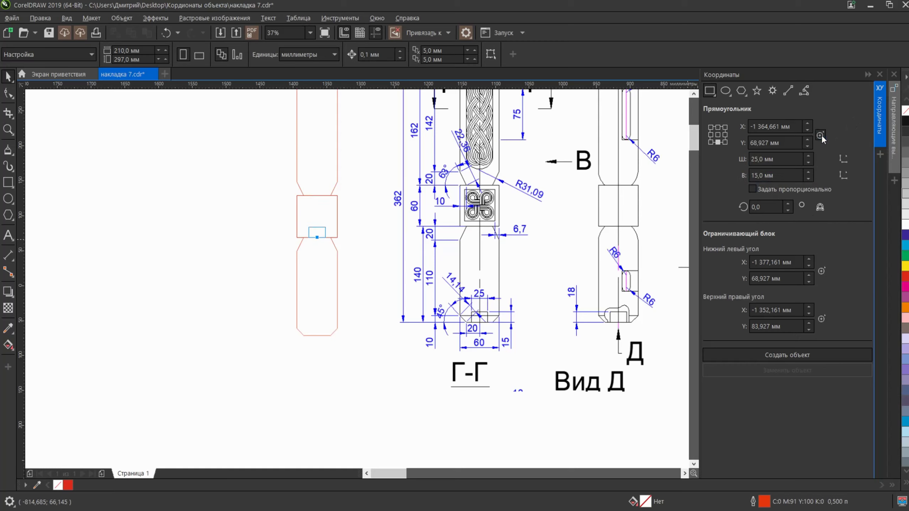
Place the 25 × 15 mm rectangle at the middle of the leg outline's bottom edge and create it
left_click_drag(317, 233, 318, 337)
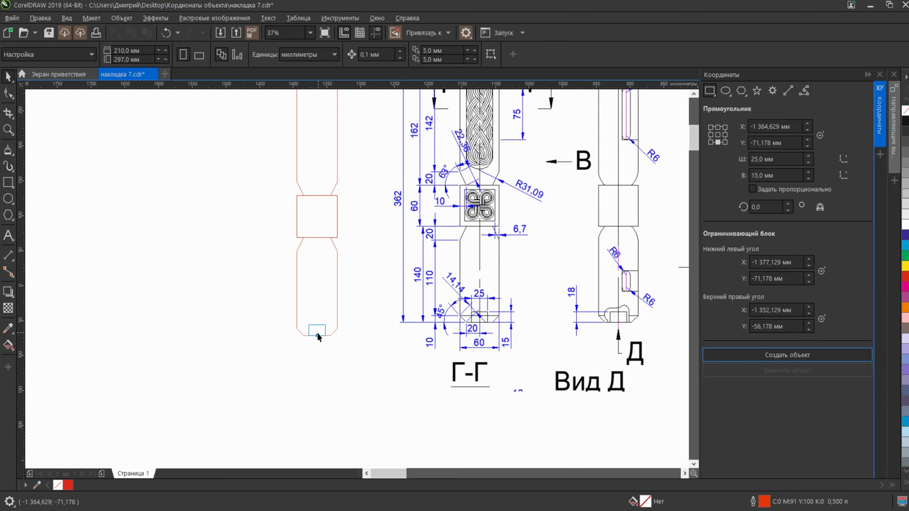
left_click(745, 350)
left_click(367, 249)
left_click_drag(367, 249, 309, 305)
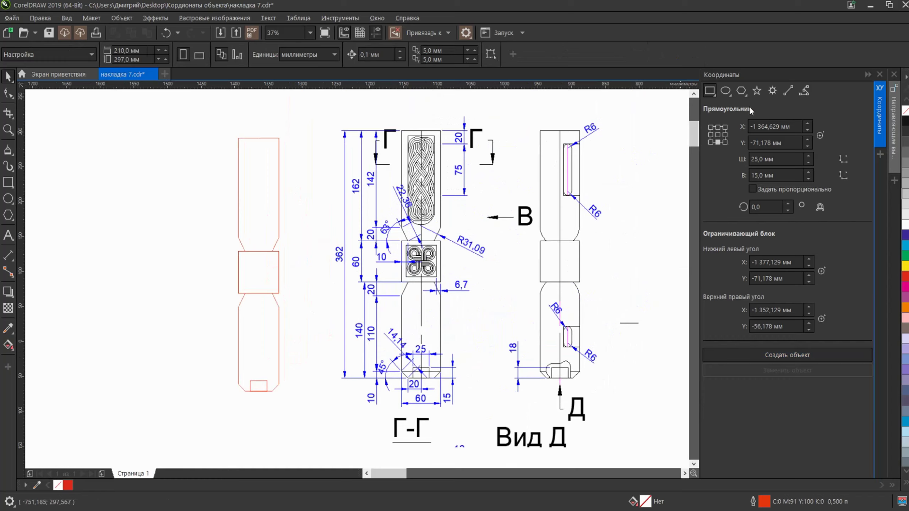
Review the start point, end point and size settings for a line through two points
left_click(788, 90)
left_click(777, 160)
left_click(825, 110)
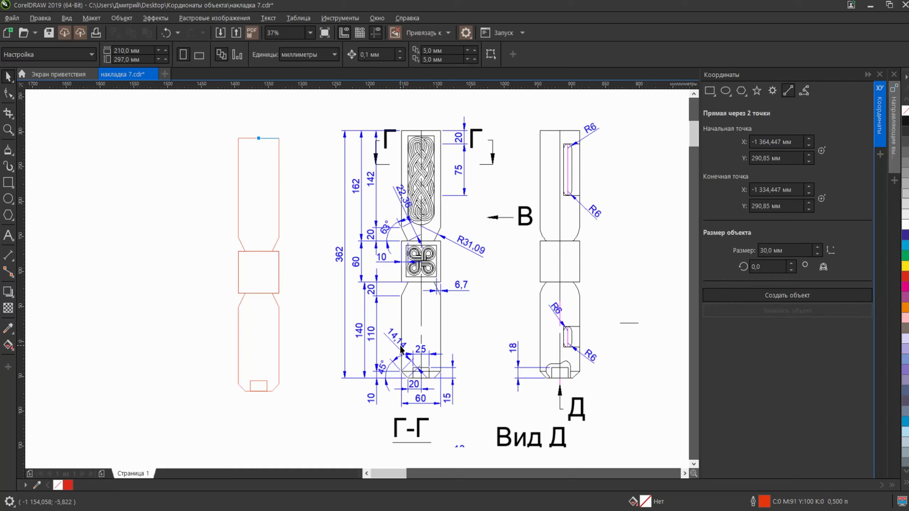
left_click(798, 188)
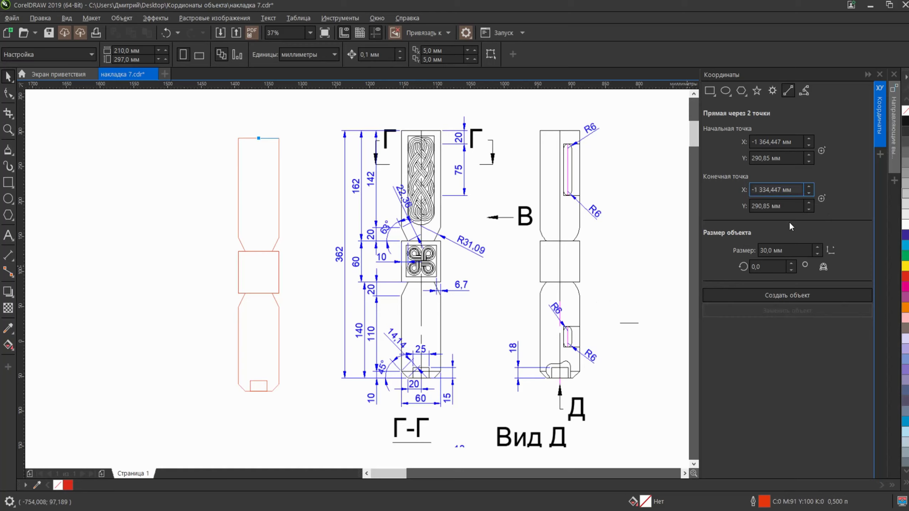
key("Tab")
key("Tab")
key("Tab")
key("Tab")
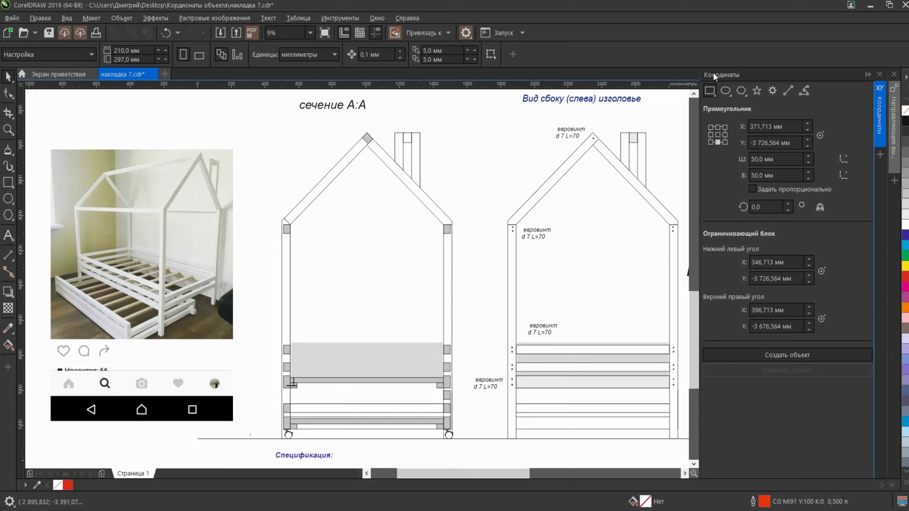
Review the rectangle's X and Y origin coordinates beside the house bed drawing and start setting its origin interactively
left_click(714, 90)
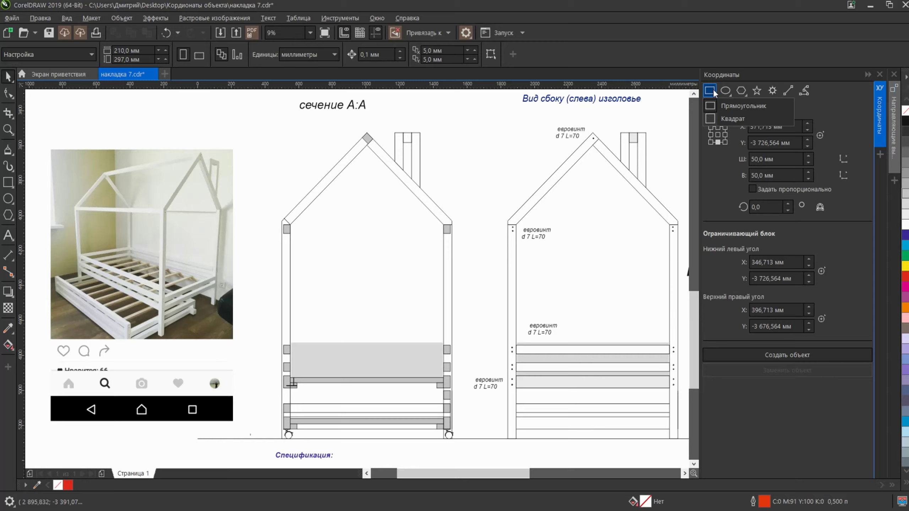
left_click(717, 106)
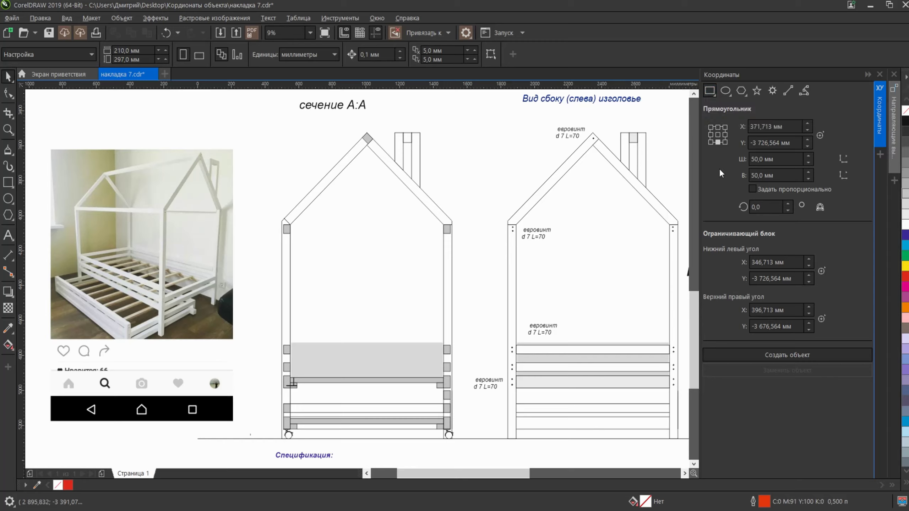
left_click(798, 125)
key("Tab")
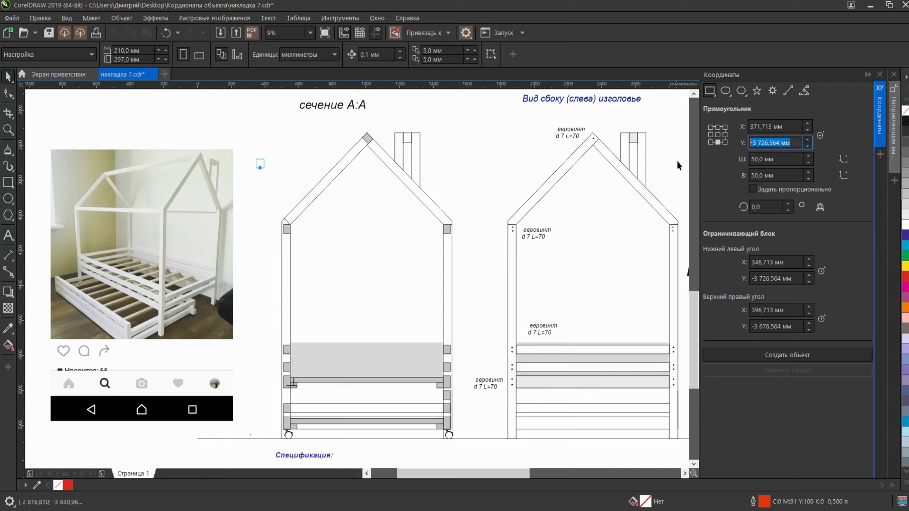
key("shift+Tab")
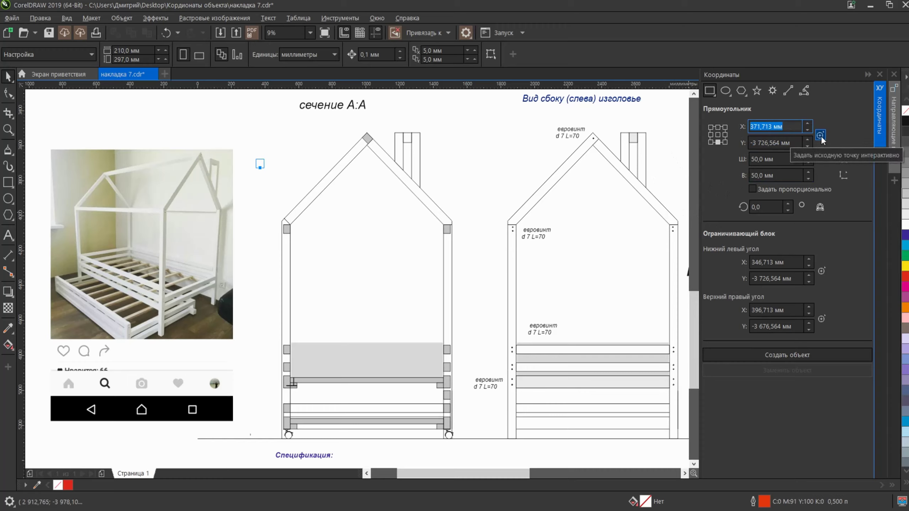
left_click(795, 142)
left_click(791, 127)
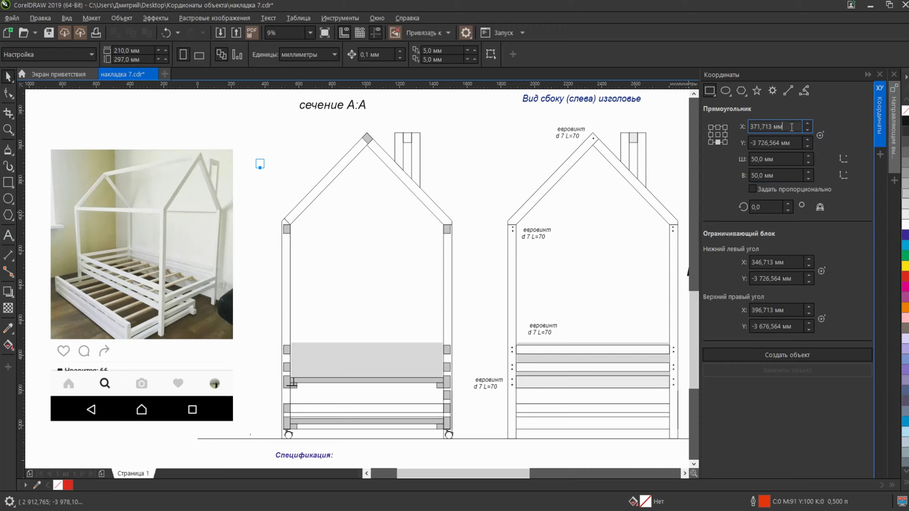
left_click(793, 144)
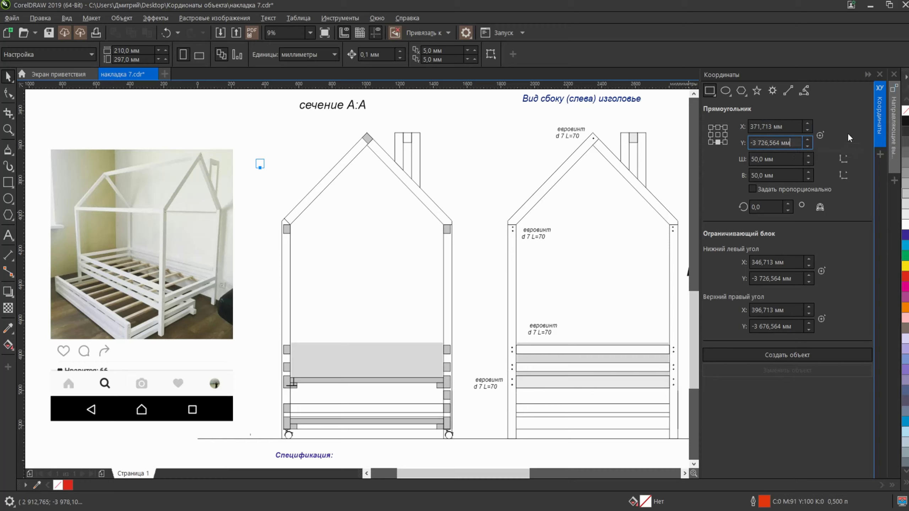
left_click(820, 136)
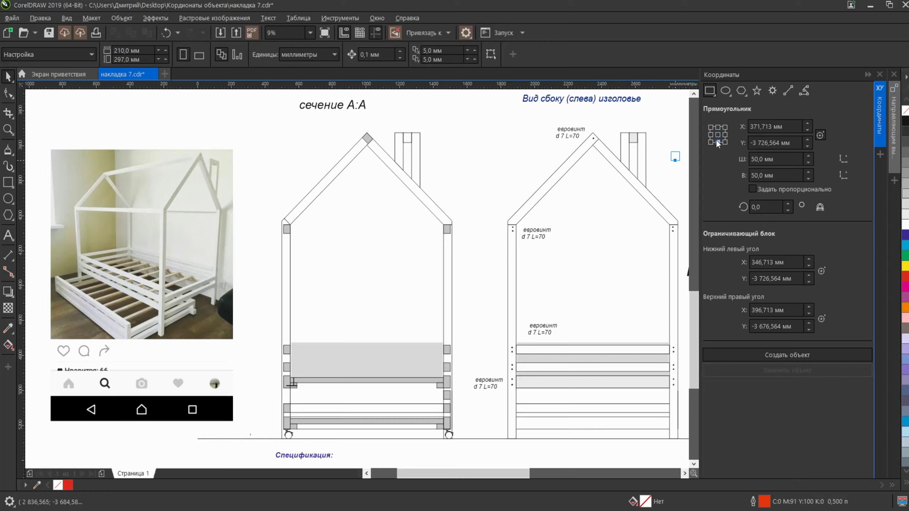
Set the rectangle's reference point to its upper-left corner and raise its width to 56 mm and height to 55 mm
left_click(710, 127)
left_click_drag(810, 158, 809, 97)
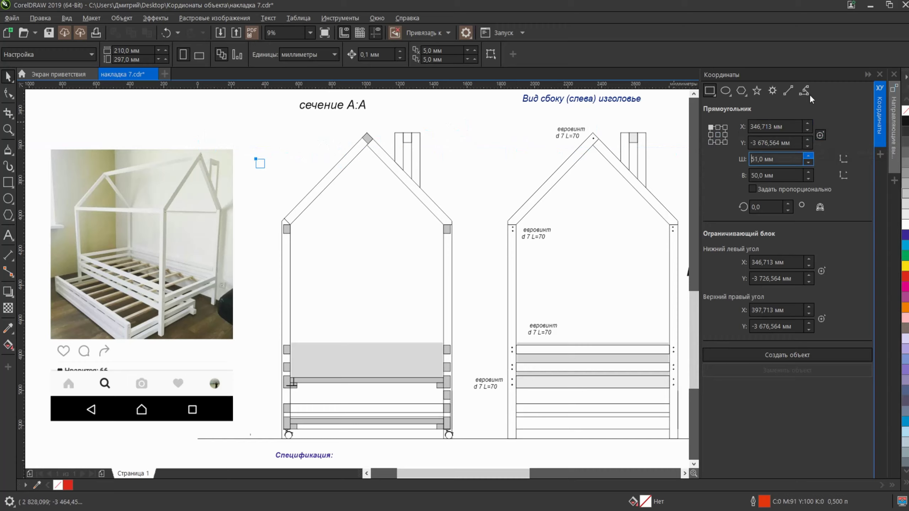
left_click(808, 156)
left_click(808, 156)
left_click(808, 156)
left_click(807, 172)
left_click(808, 173)
left_click(808, 173)
left_click(808, 172)
left_click(808, 173)
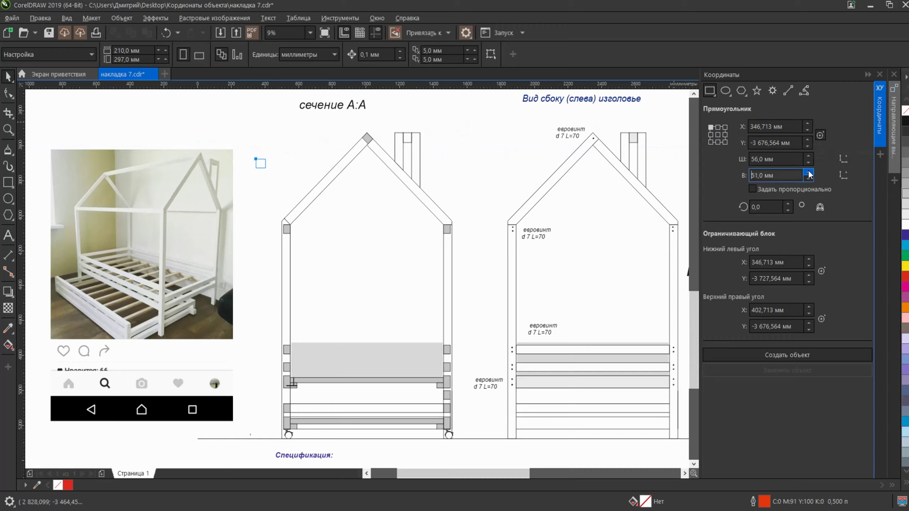
Set the rectangle's width and height to 100 mm each
left_click(784, 159)
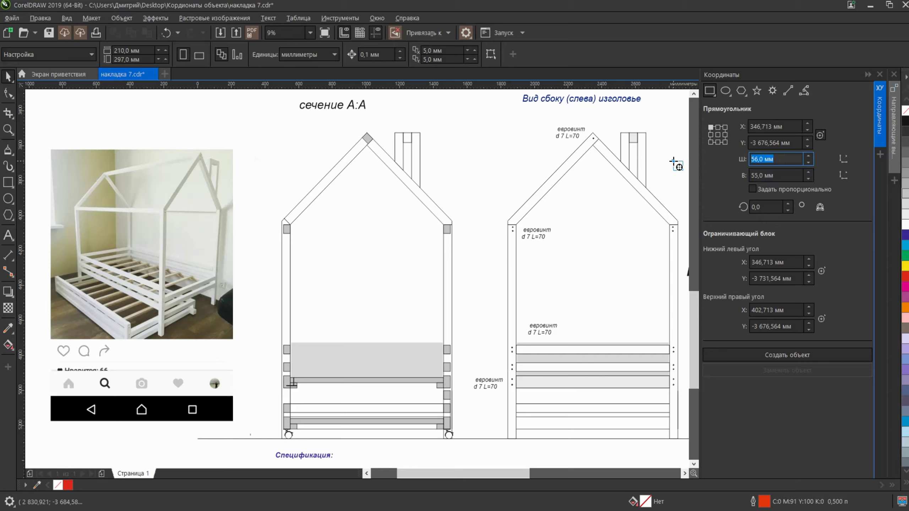
type("100")
key("Tab")
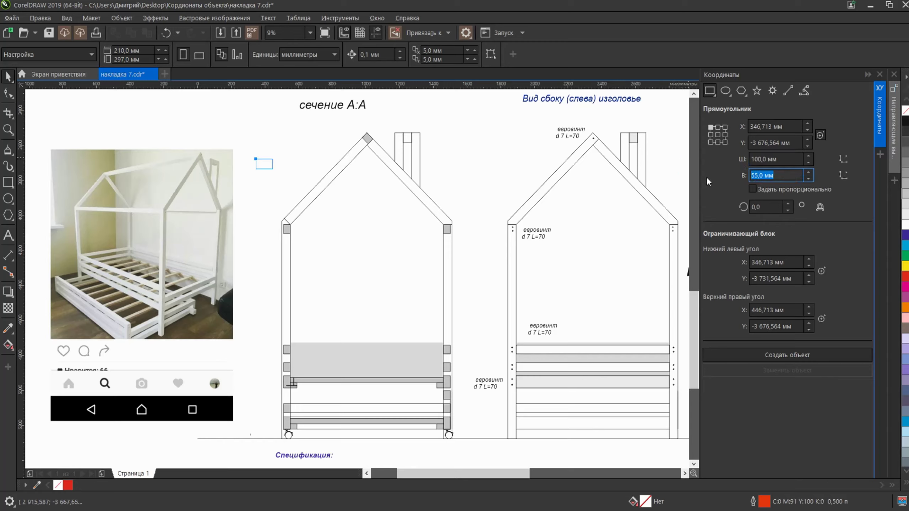
type("100")
key("Return")
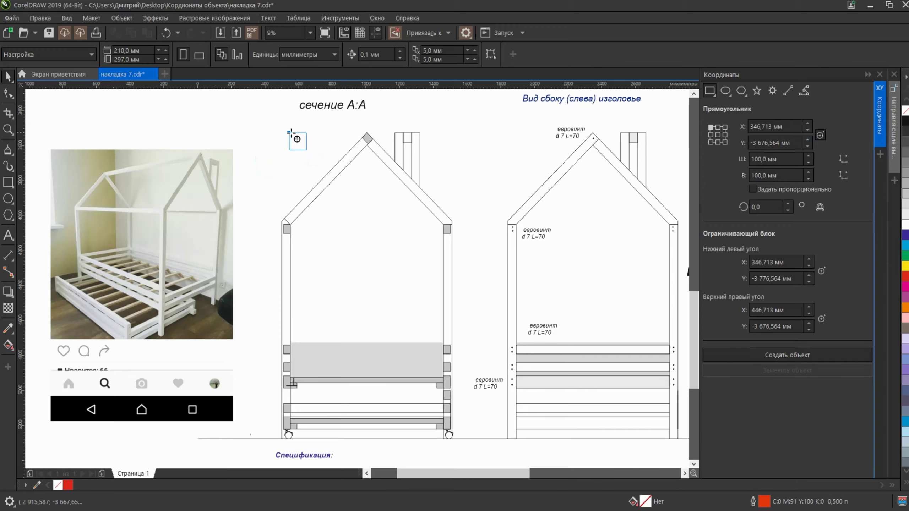
Try the middle-left point and the centre of the 100 mm rectangle as its placement reference
scroll(291, 137, "up", 2)
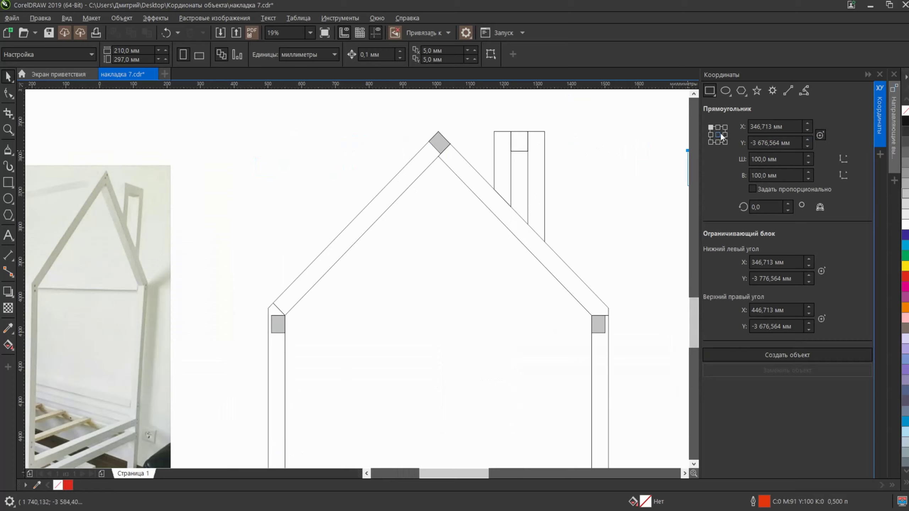
left_click(710, 135)
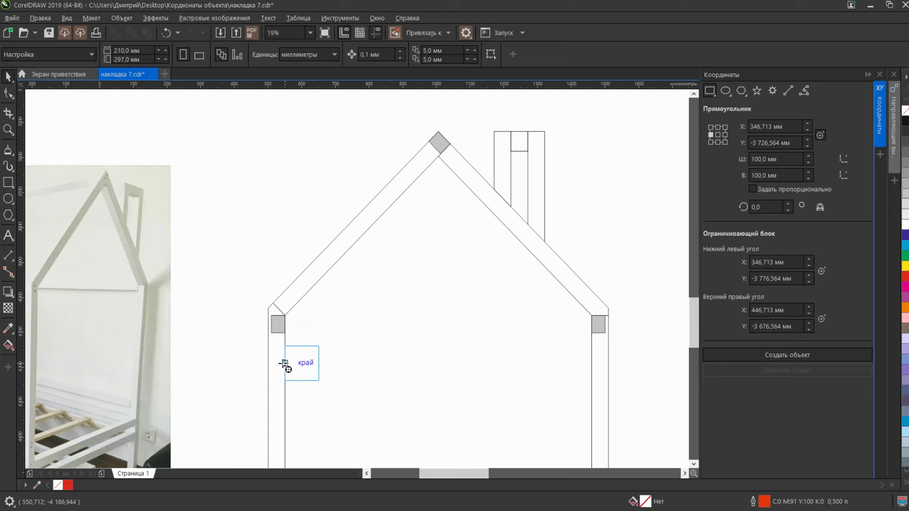
left_click(718, 134)
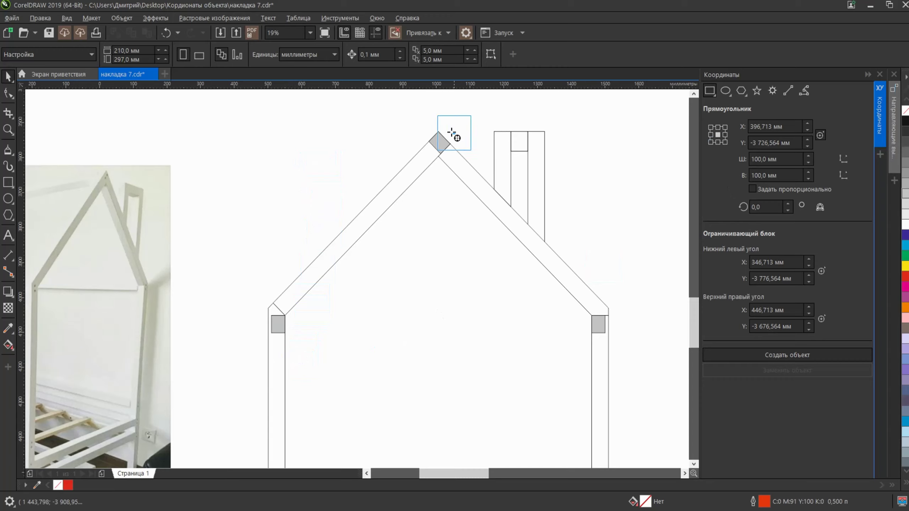
Set the rectangle's reference point to its lower-right corner and place it in the empty area outside the left roof slope
left_click(725, 142)
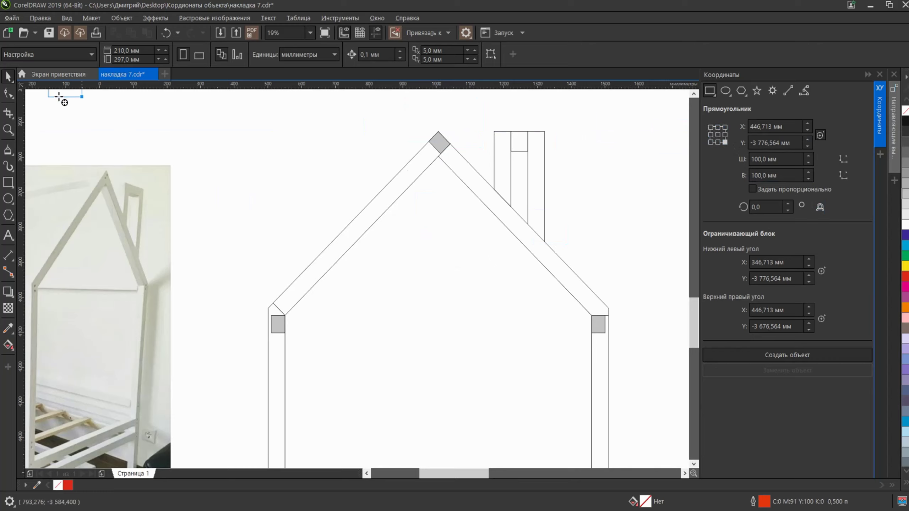
left_click(7, 77)
left_click(43, 77)
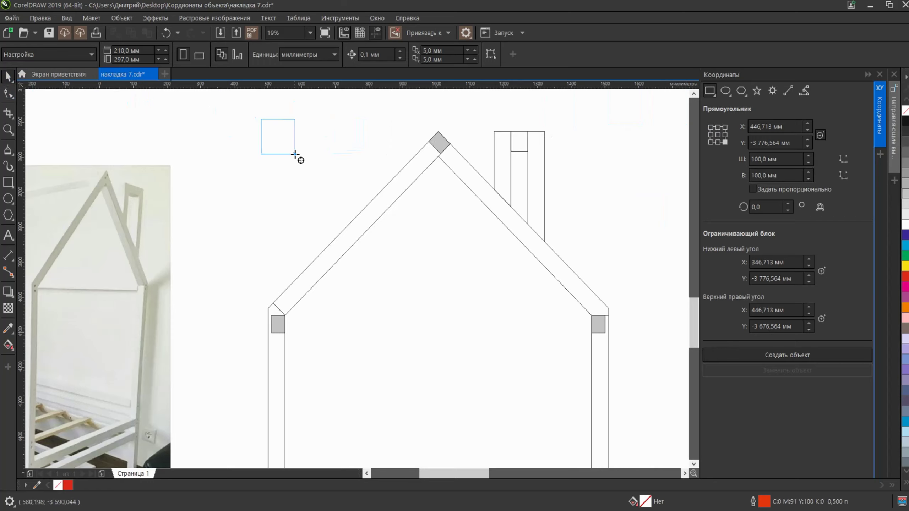
left_click(290, 163)
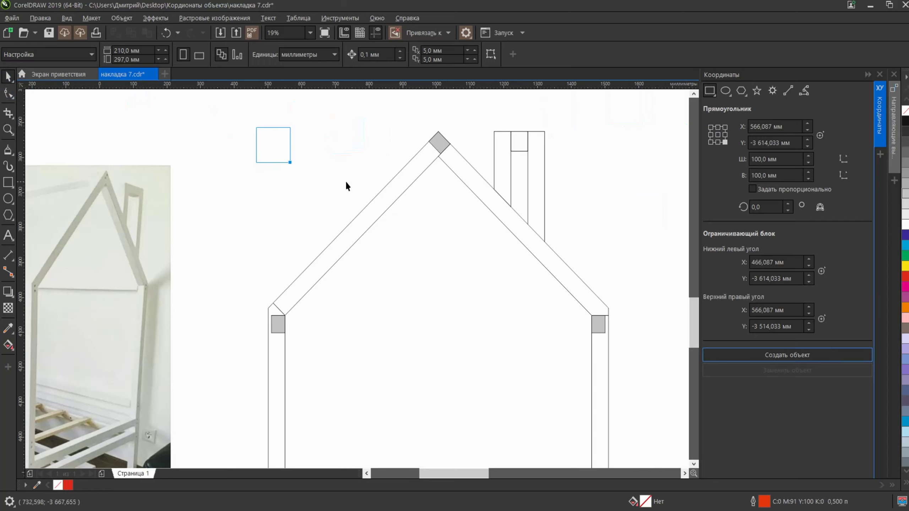
Create the 100 mm rectangle outside the left roof slope and delete it again
key("Return")
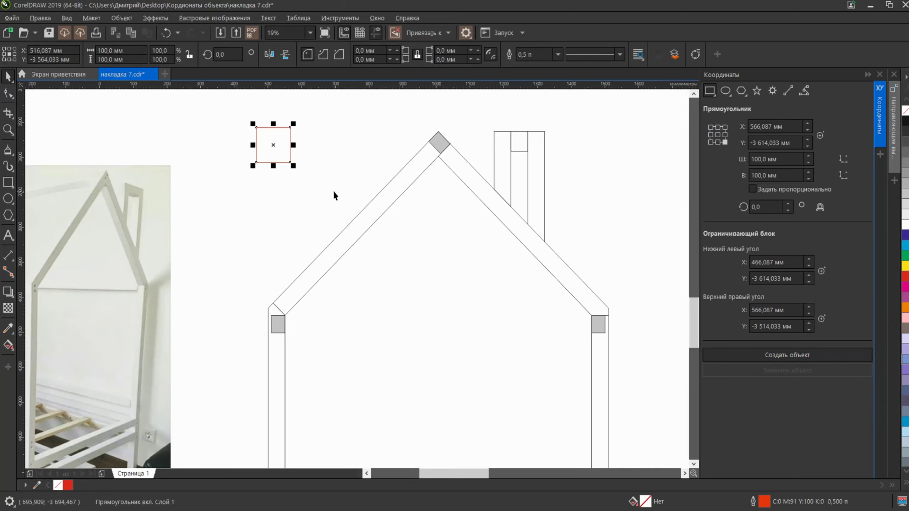
key("Delete")
scroll(343, 193, "down", 2)
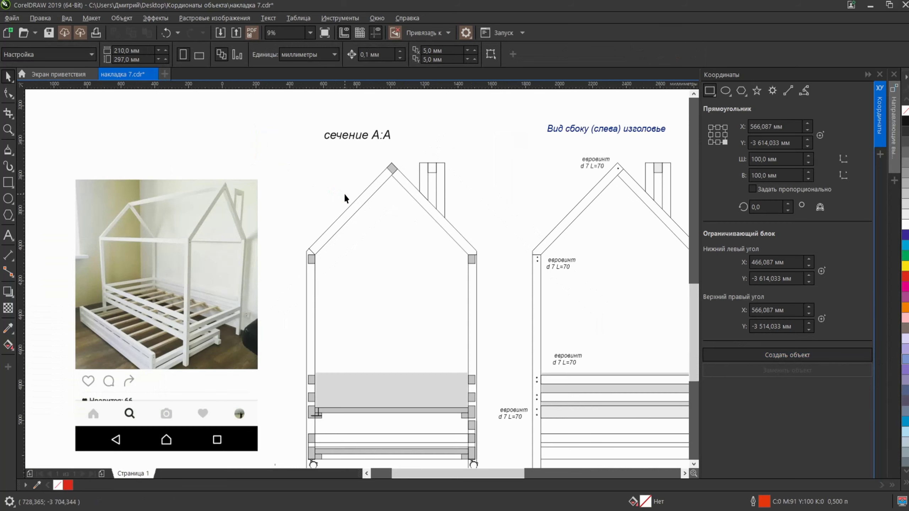
Widen the left roof beam to 60 mm with its lower-right corner as the fixed reference, replacing the original beam
left_click(367, 186)
scroll(368, 186, "up", 2)
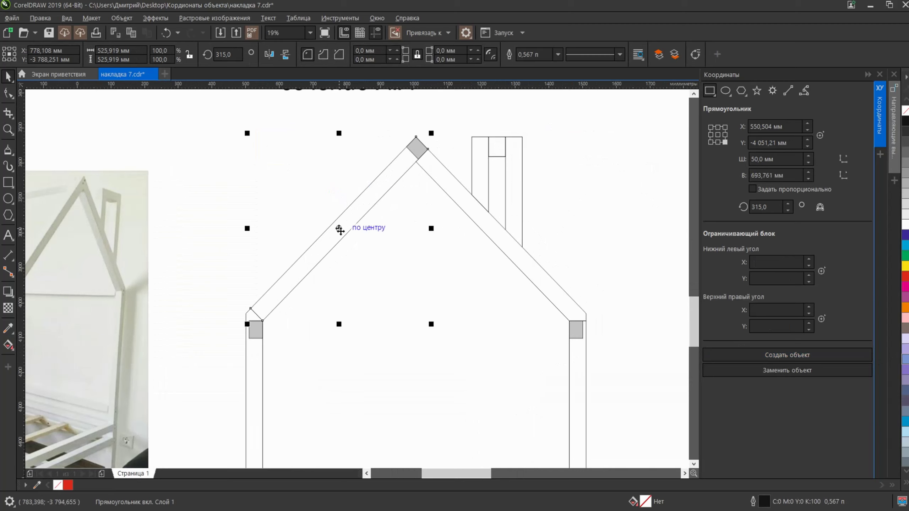
left_click(777, 159)
left_click_drag(776, 160, 750, 168)
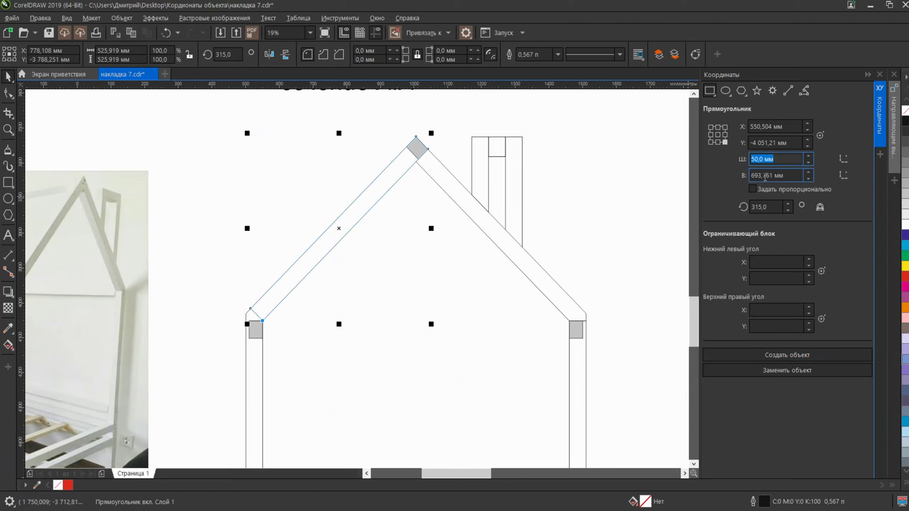
left_click(636, 170)
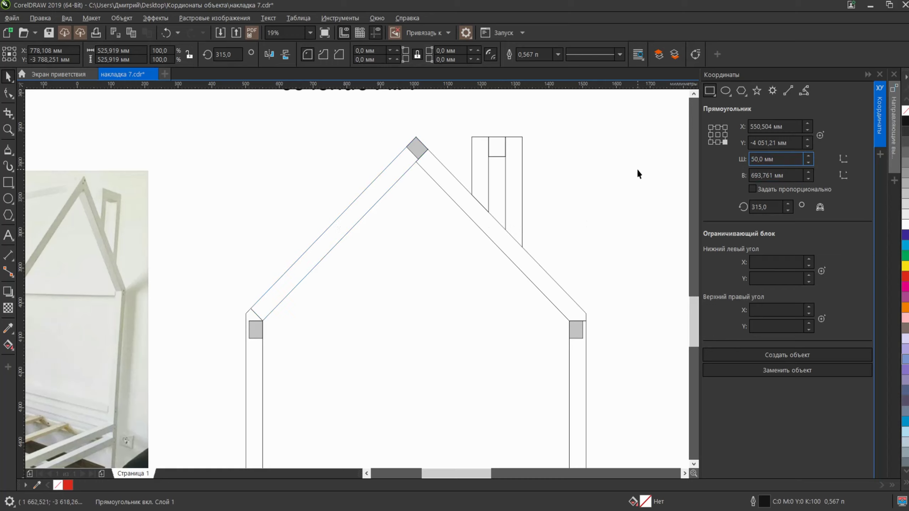
left_click(400, 178)
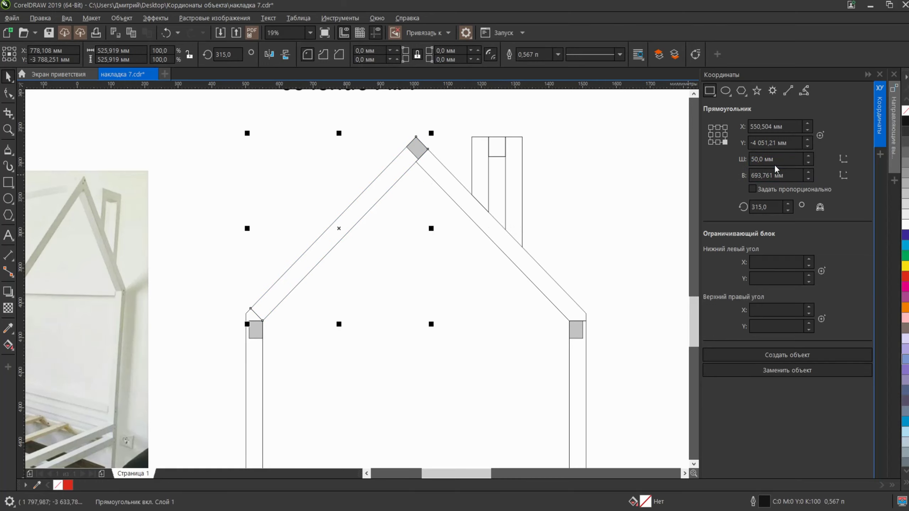
left_click(783, 159)
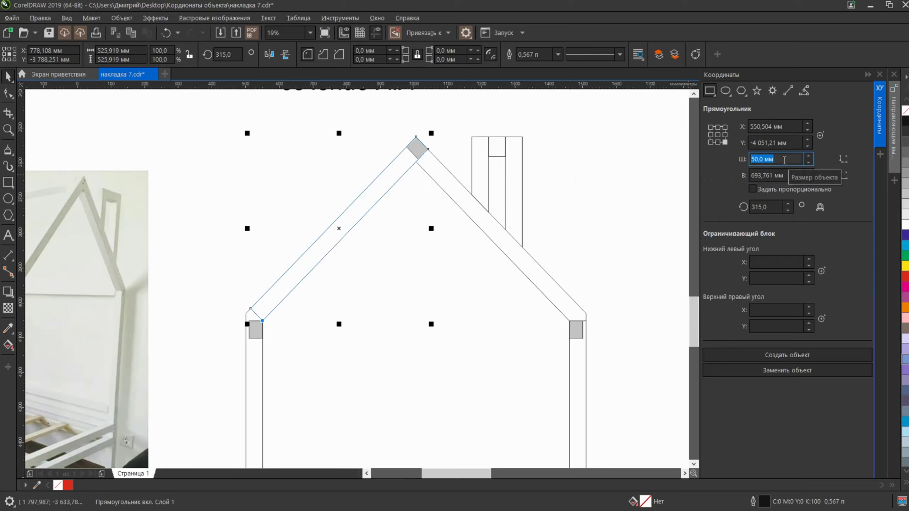
type("60")
left_click(787, 370)
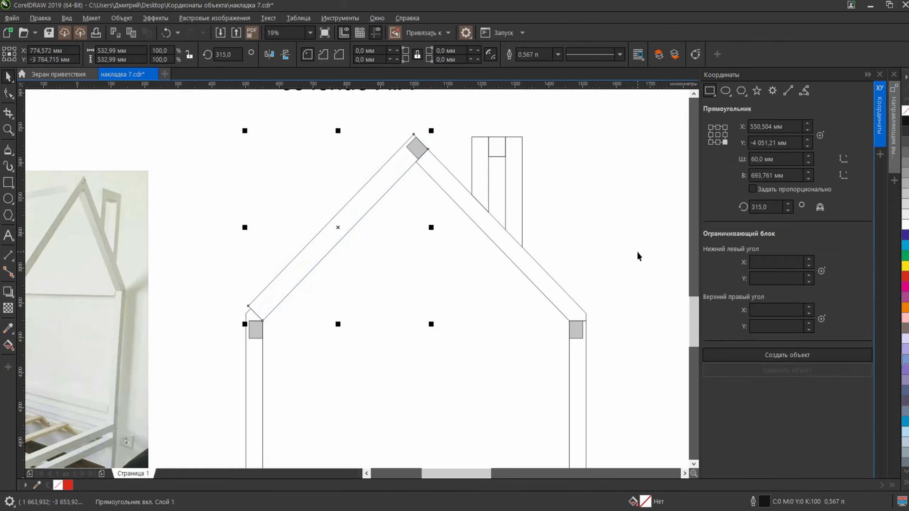
left_click(331, 151)
scroll(417, 162, "up", 2)
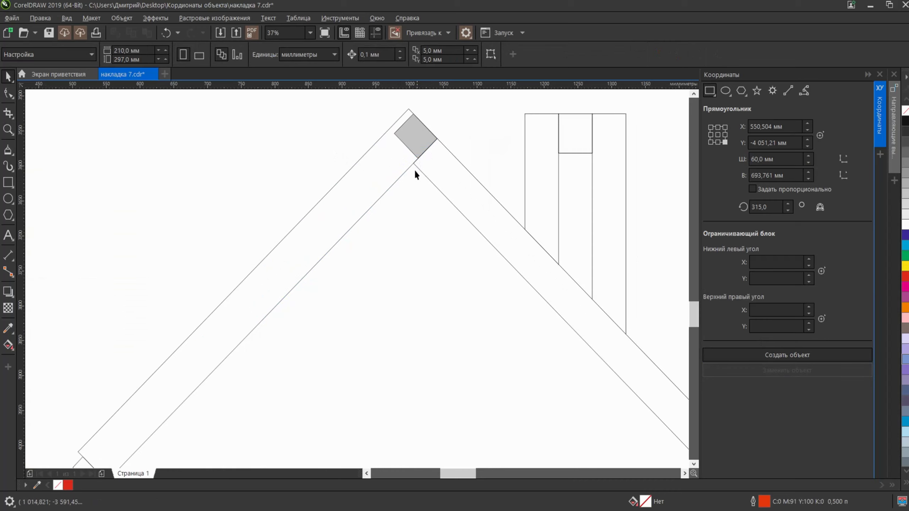
Set the left roof beam's reference point to its centre and replace the beam with a 60 mm wide one
left_click(414, 181)
left_click(718, 135)
left_click_drag(781, 159, 686, 165)
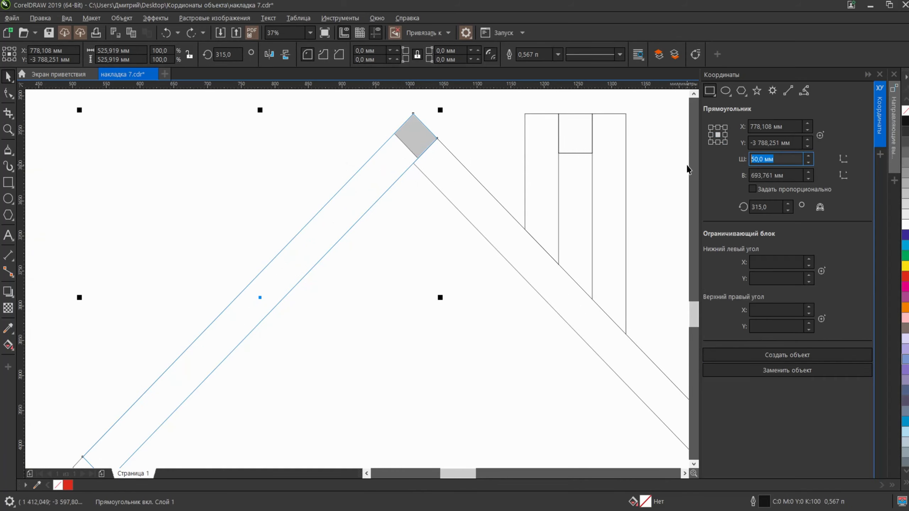
type("60")
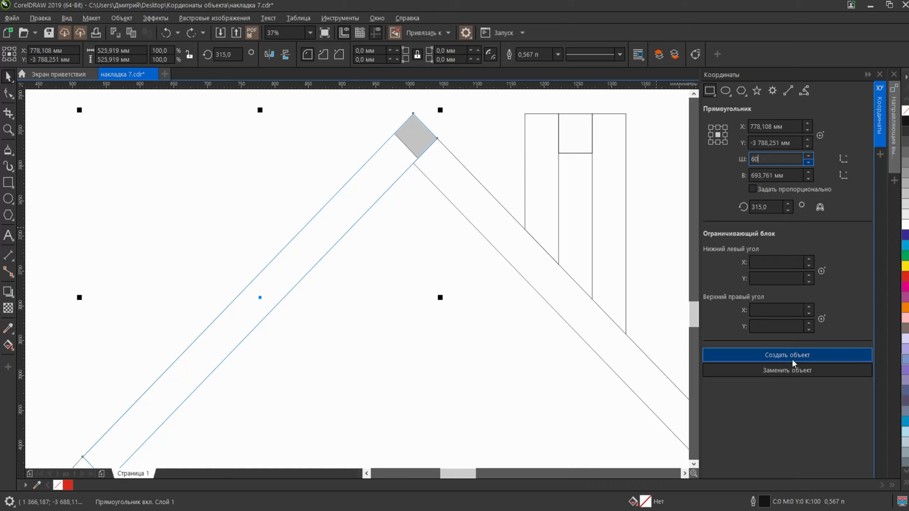
left_click(769, 371)
scroll(437, 122, "up", 2)
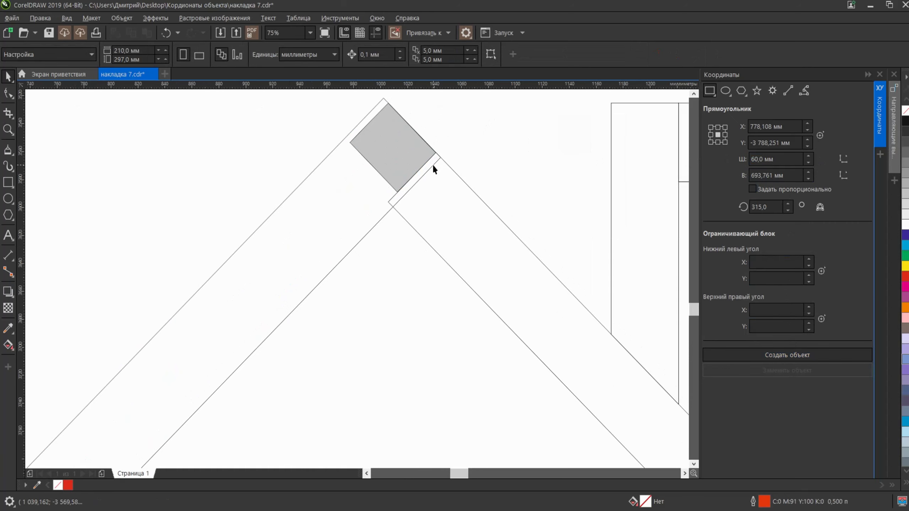
Snap the widened beam's corner back to the ridge block's right corner, then undo the moves and the centred widening
mouse_move(441, 159)
left_mouse_down()
mouse_move(349, 159)
mouse_move(435, 152)
left_mouse_up()
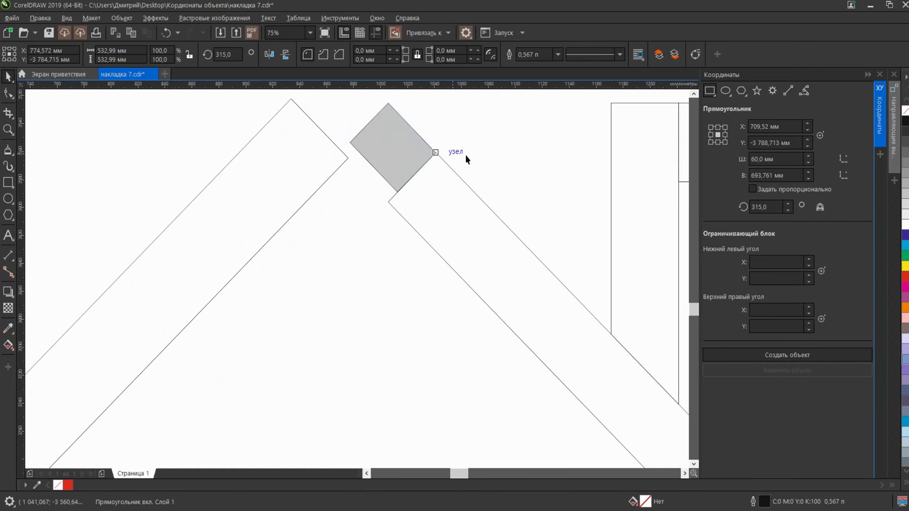
left_click(465, 154)
scroll(431, 180, "down", 1)
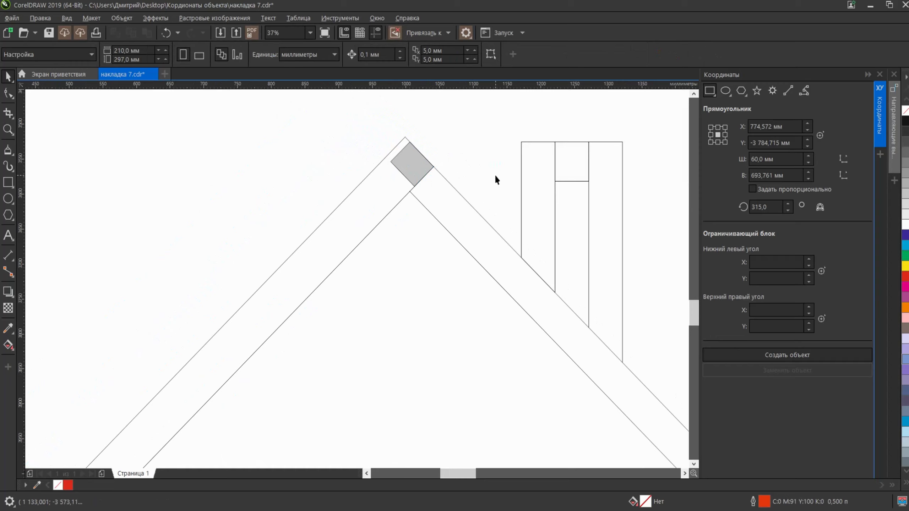
key("ctrl+z")
key("ctrl+z")
key("ctrl+z")
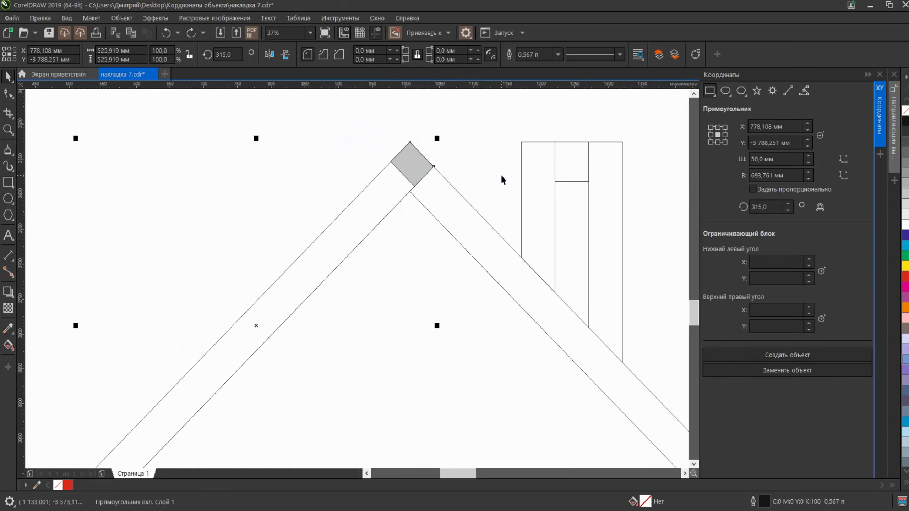
Set the left roof beam's reference point to its middle-right and replace the beam with a 60 mm wide one
left_click(725, 135)
double_click(773, 159)
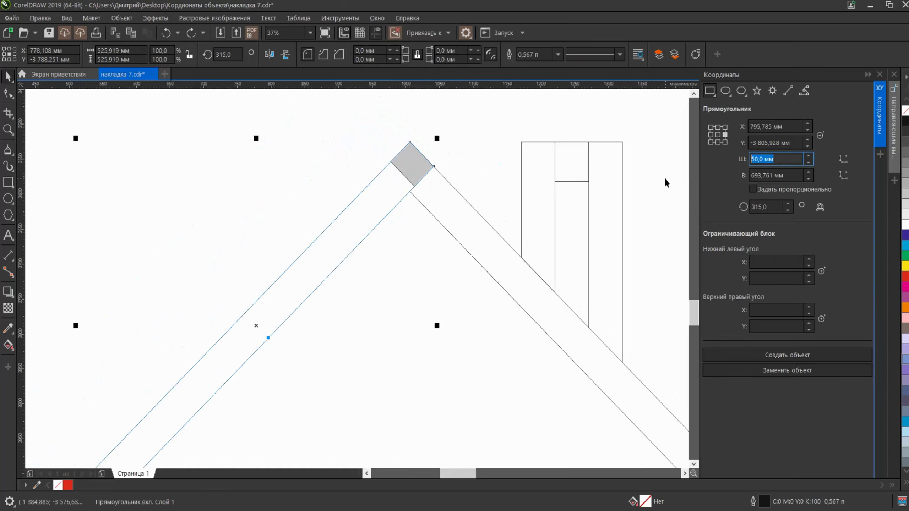
type("60")
left_click(735, 372)
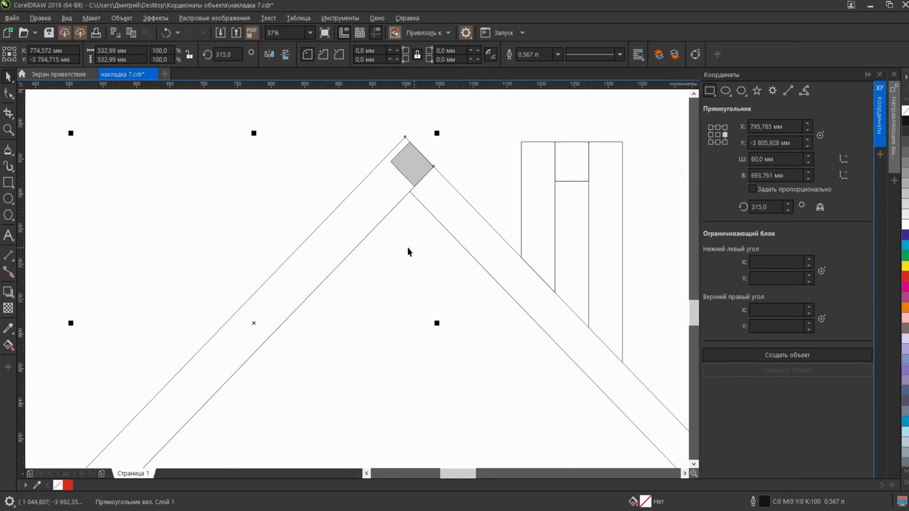
scroll(429, 202, "down", 2)
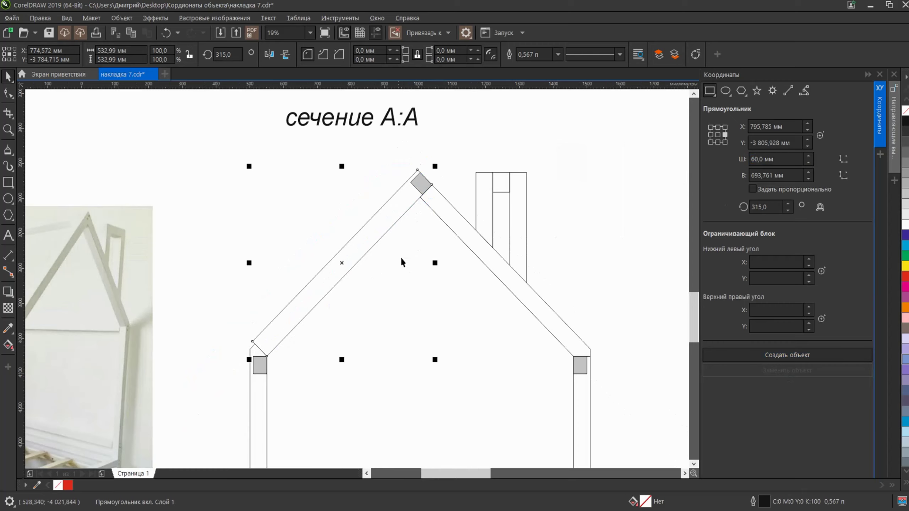
Set the beam's reference point to the middle of its lower end and replace it with a 700 mm long beam
scroll(431, 164, "up", 2)
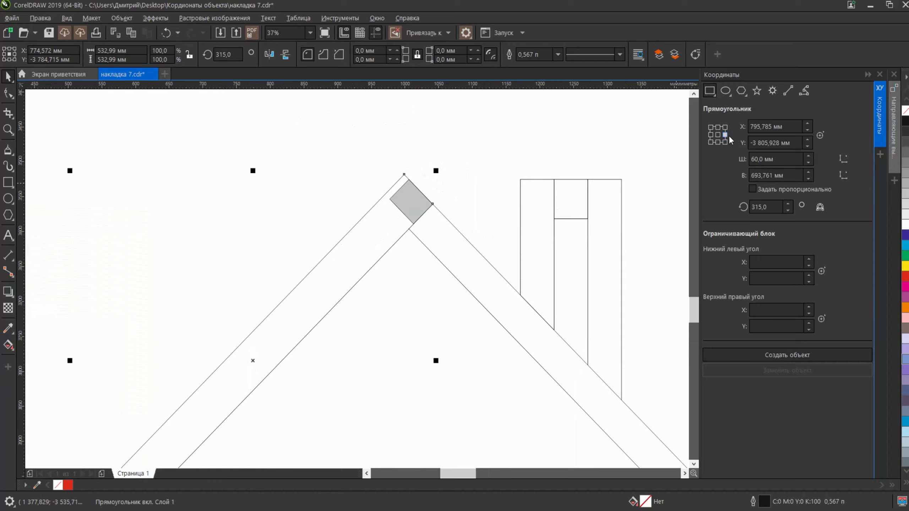
left_click(718, 142)
scroll(573, 180, "down", 2)
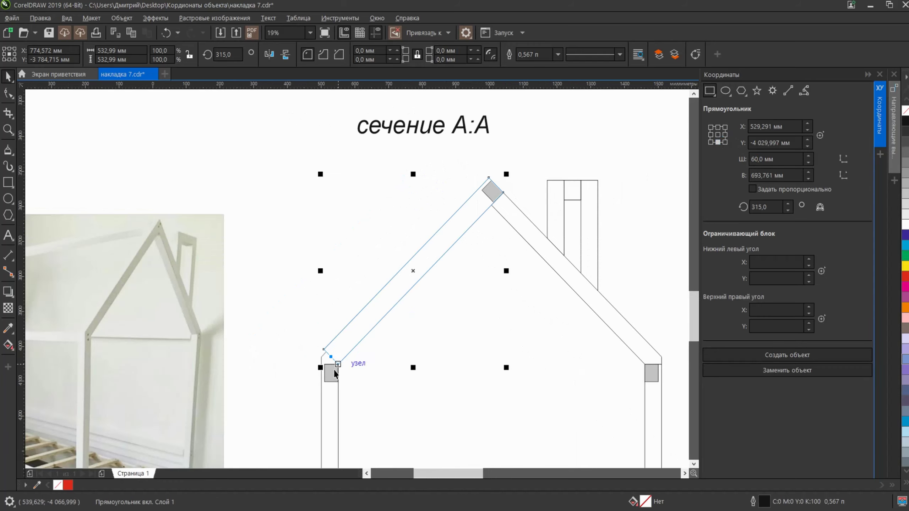
left_click_drag(477, 286, 455, 238)
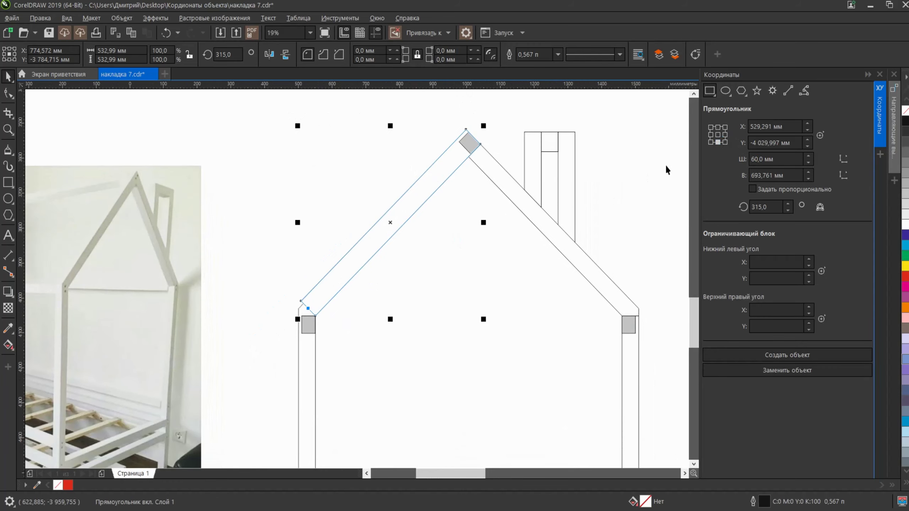
left_click(710, 135)
left_click(717, 141)
double_click(780, 174)
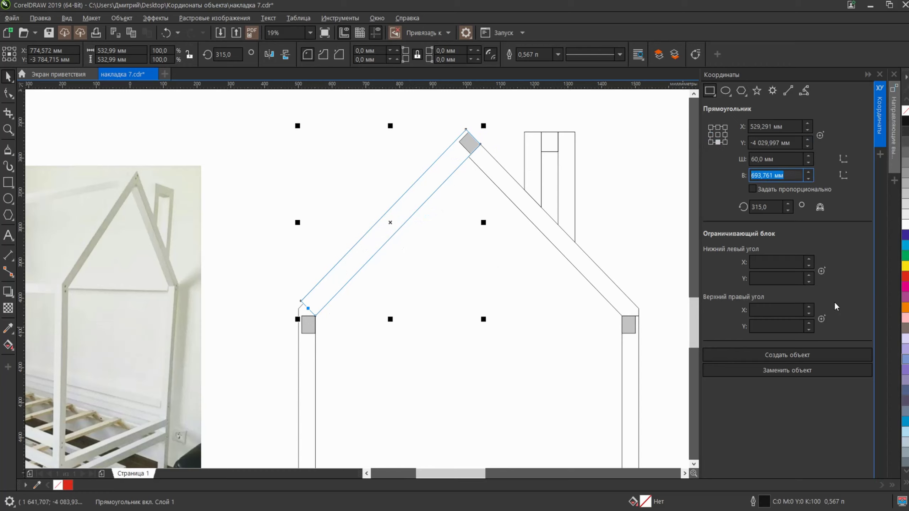
type("700")
left_click(762, 371)
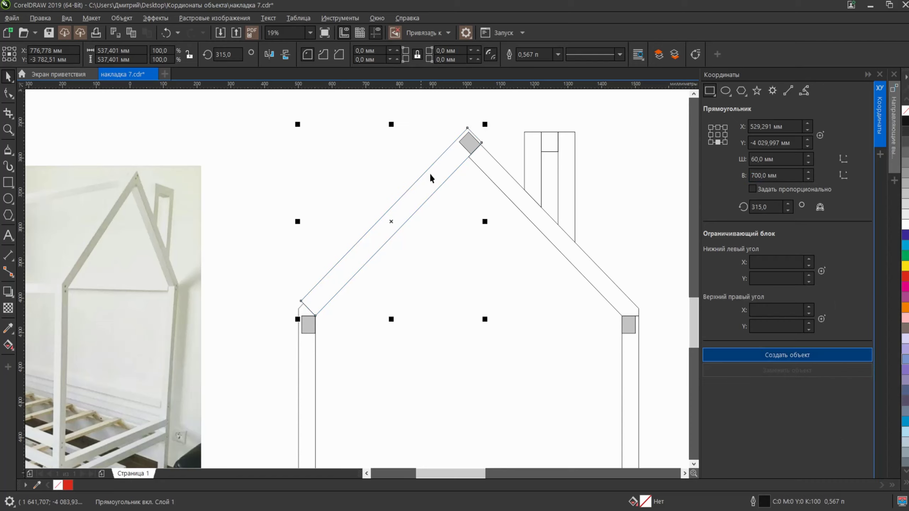
scroll(475, 131, "up", 1)
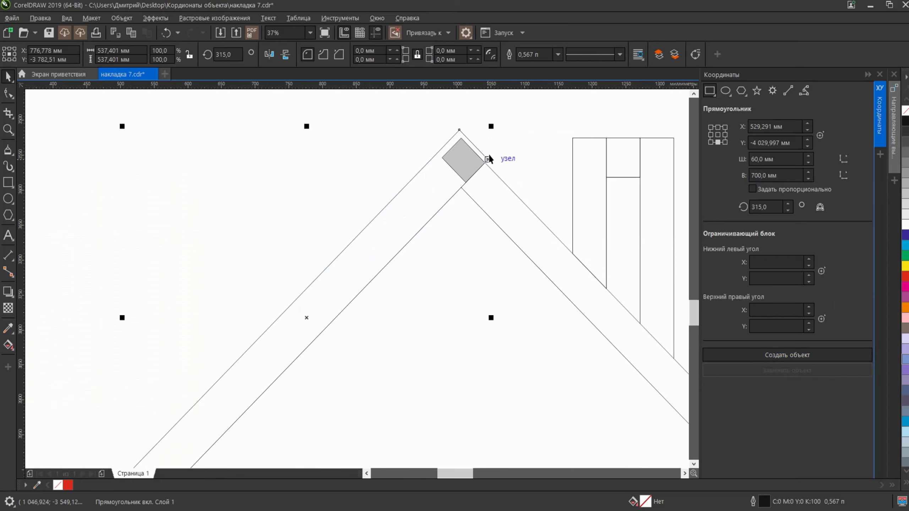
left_click(497, 161)
scroll(368, 248, "down", 2)
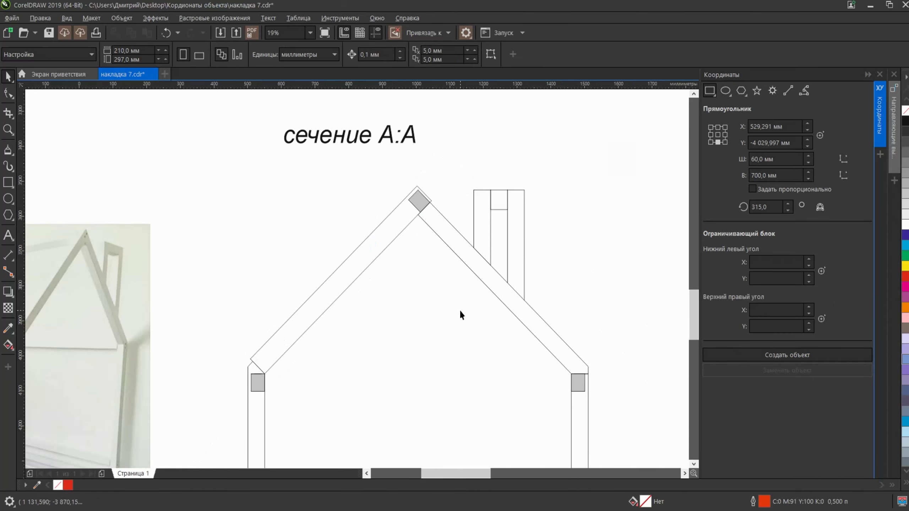
Interactively place a copy of the left roof beam by its centre above the roof slope, create it and delete it
left_click(398, 237)
left_click(711, 128)
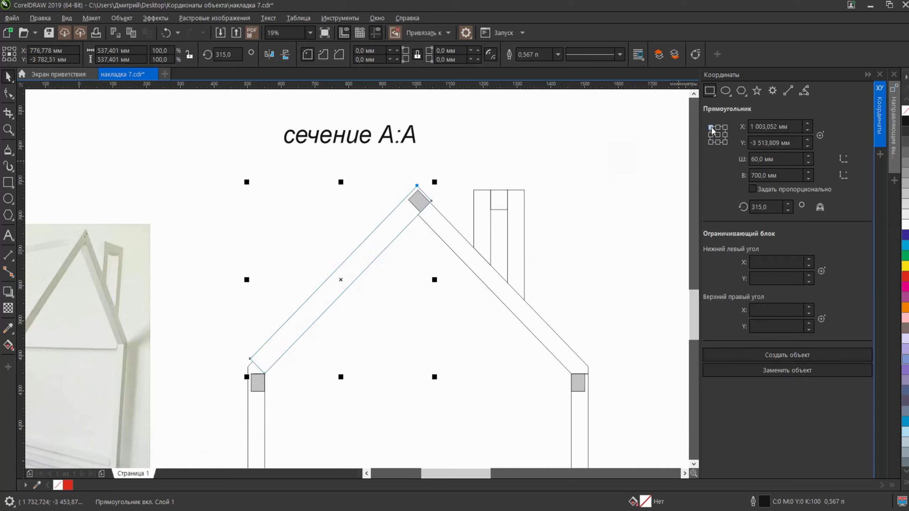
left_click(820, 136)
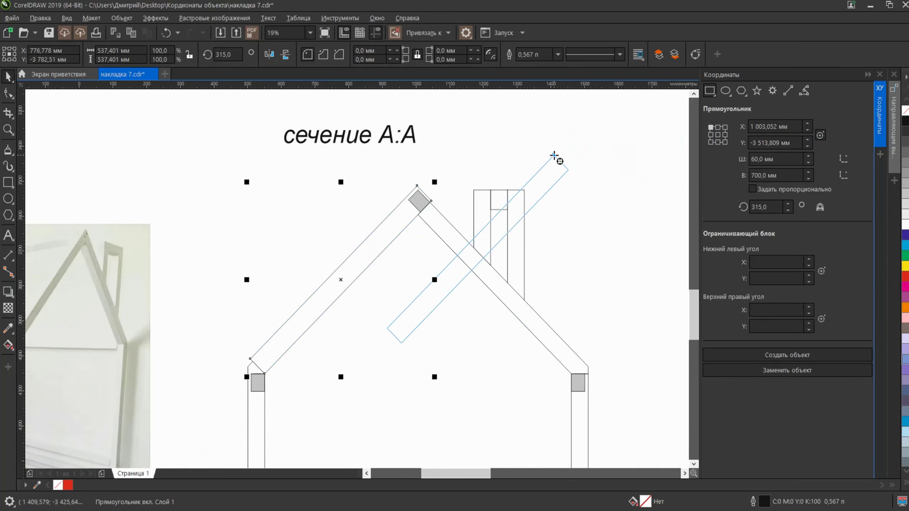
left_click(717, 135)
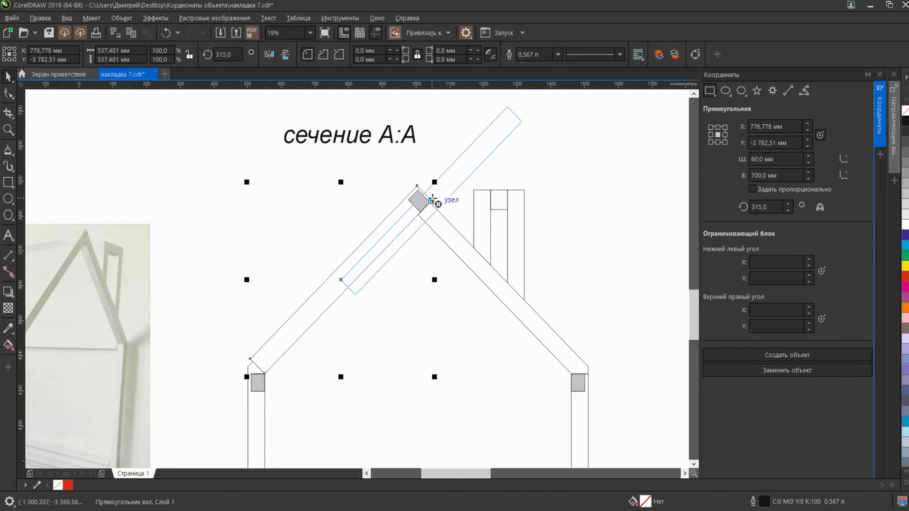
left_click(356, 175)
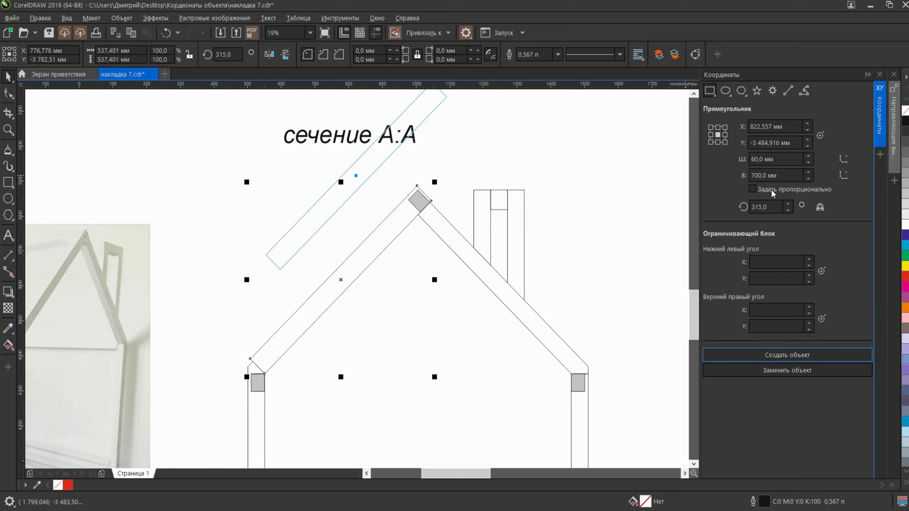
left_click(770, 353)
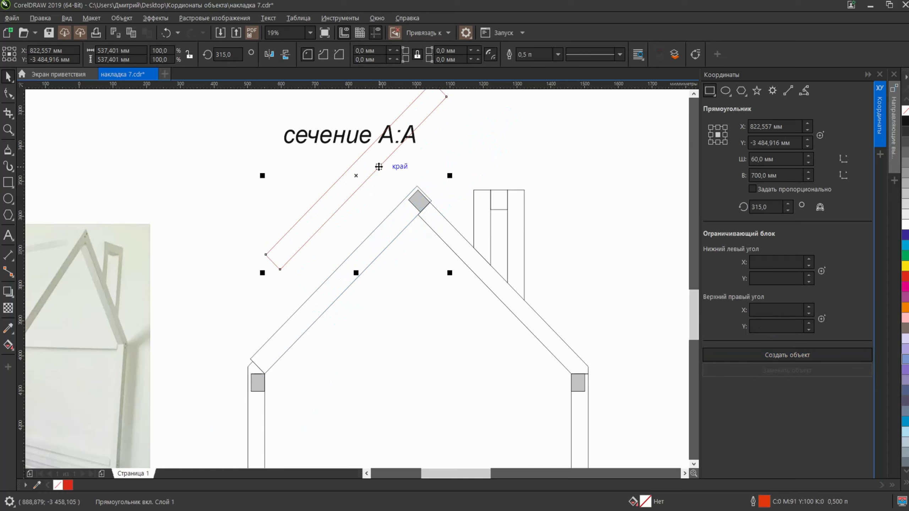
key("Delete")
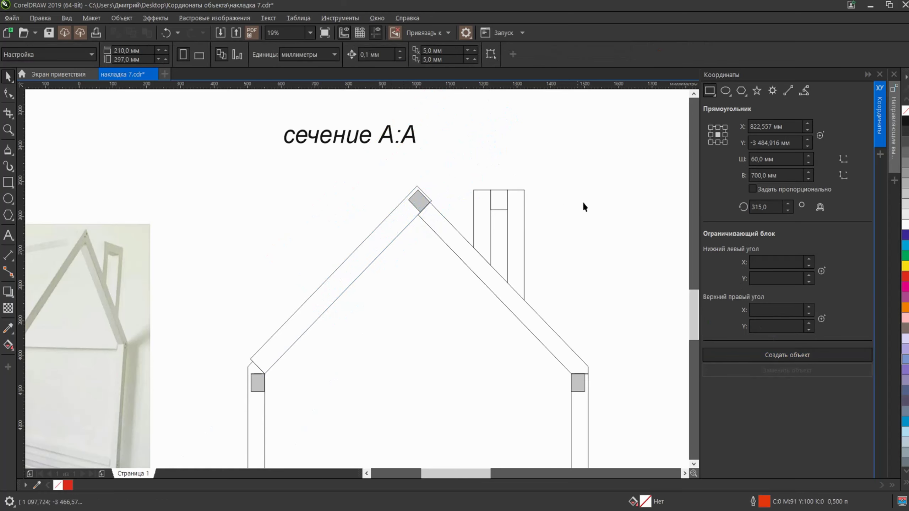
left_click(758, 163)
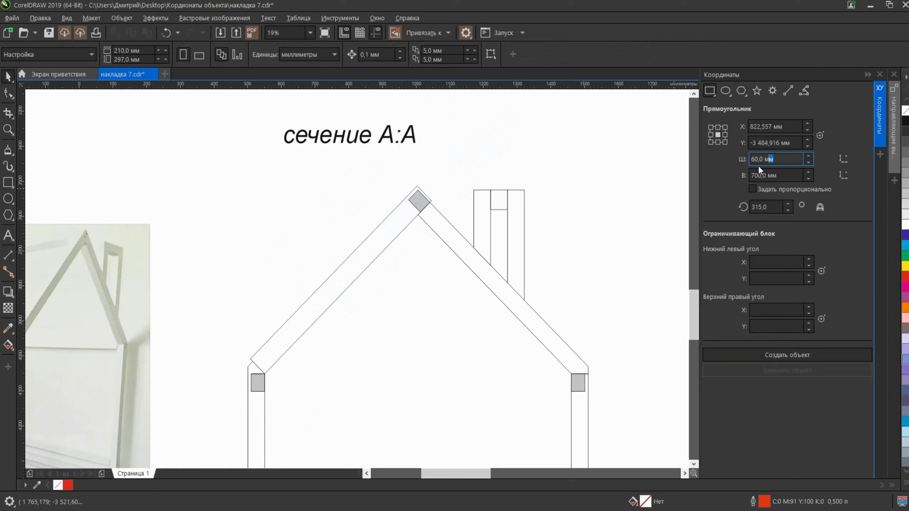
key("Tab")
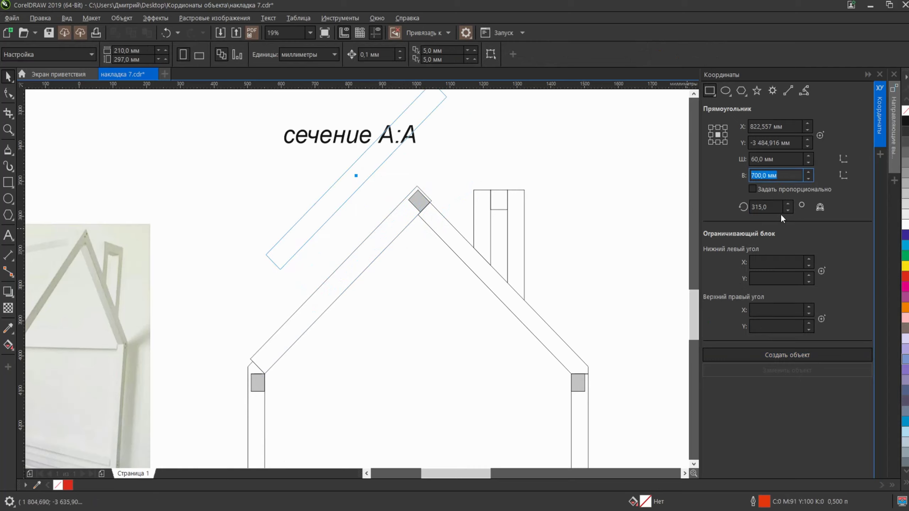
left_click(448, 170)
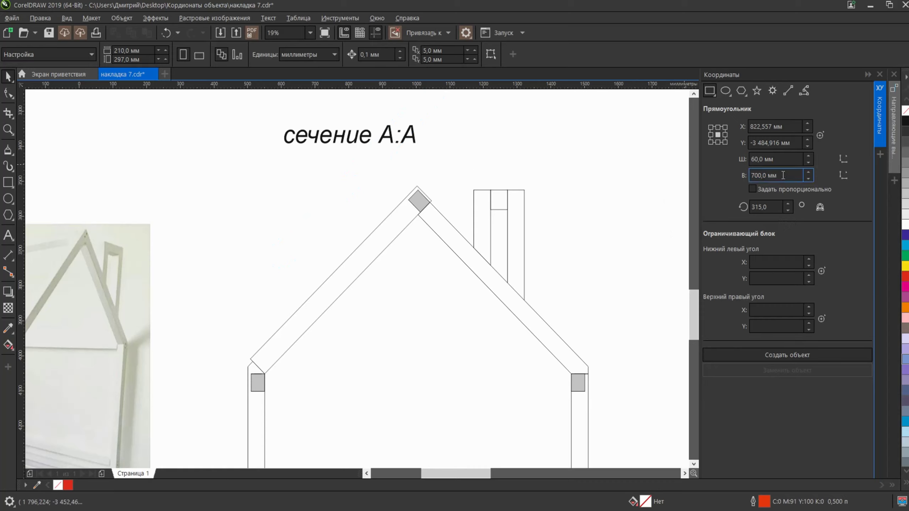
Create a 60 by 700 mm beam rotated 315° above the left roof slope and move it down beside the slope
key("shift+Tab")
key("Tab")
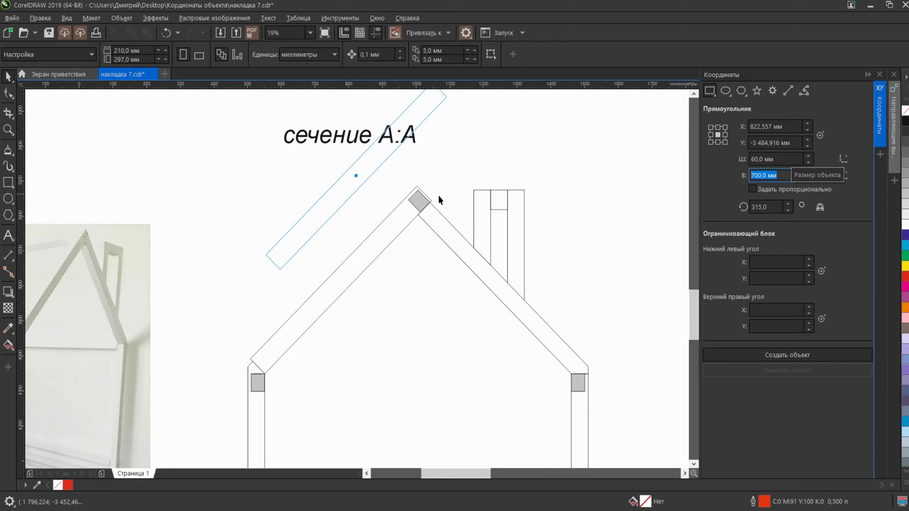
left_click(787, 355)
scroll(324, 181, "down", 2)
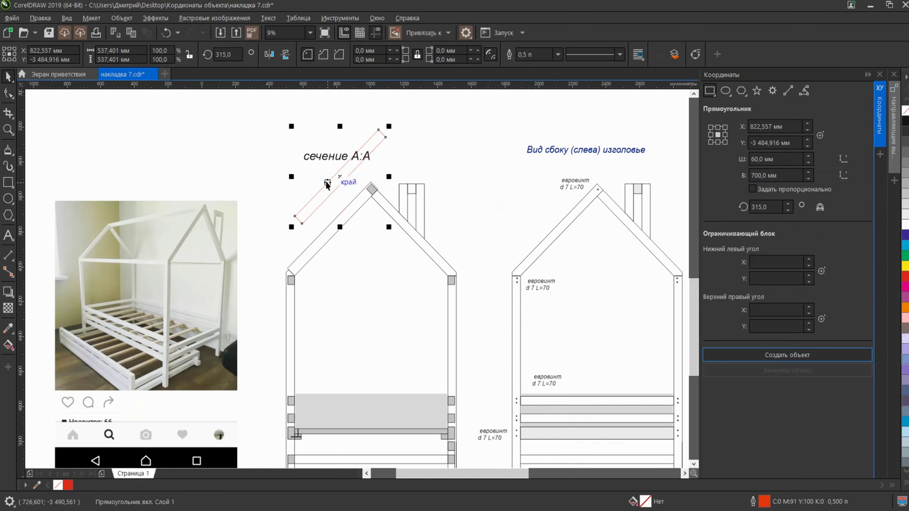
left_click_drag(360, 163, 315, 201)
scroll(314, 197, "up", 1)
scroll(325, 192, "down", 1)
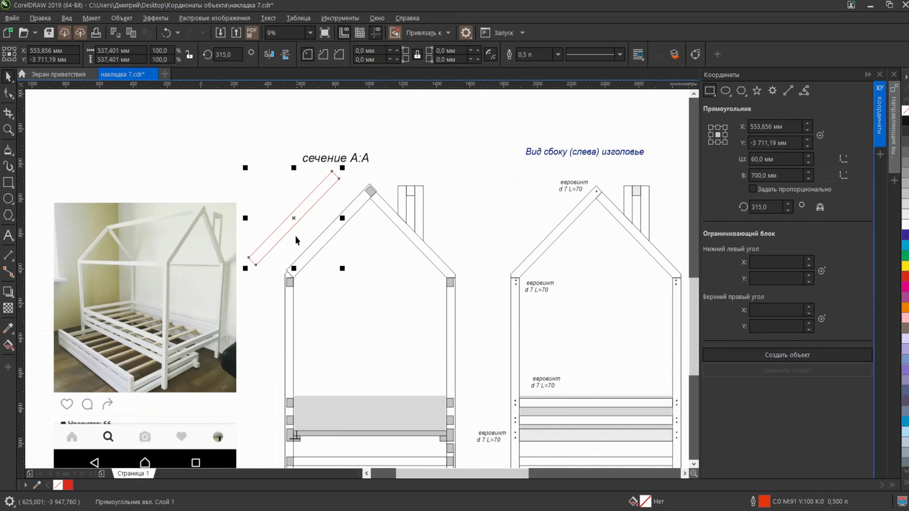
Set the beam's length interactively from the outer edge of the section view's left post and create the longer beam
left_click_drag(312, 329, 327, 242)
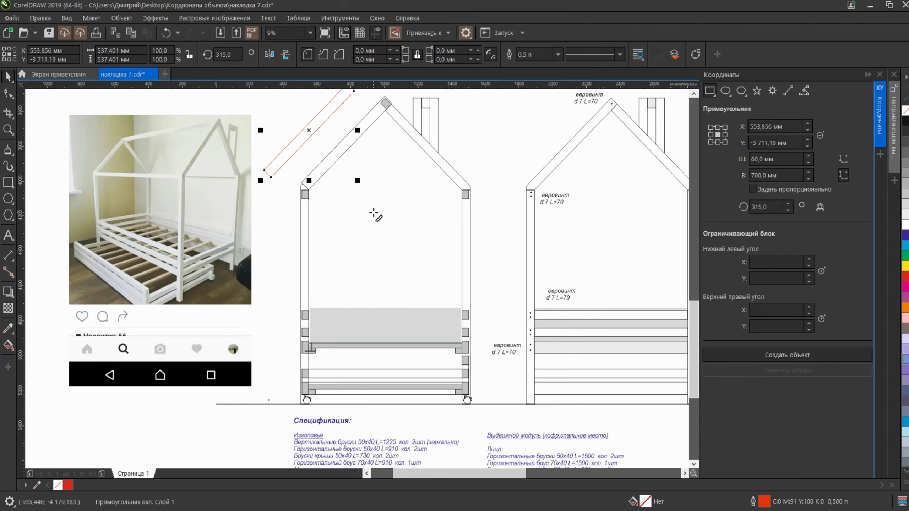
mouse_move(300, 186)
left_mouse_down()
mouse_move(277, 372)
mouse_move(300, 403)
left_mouse_up()
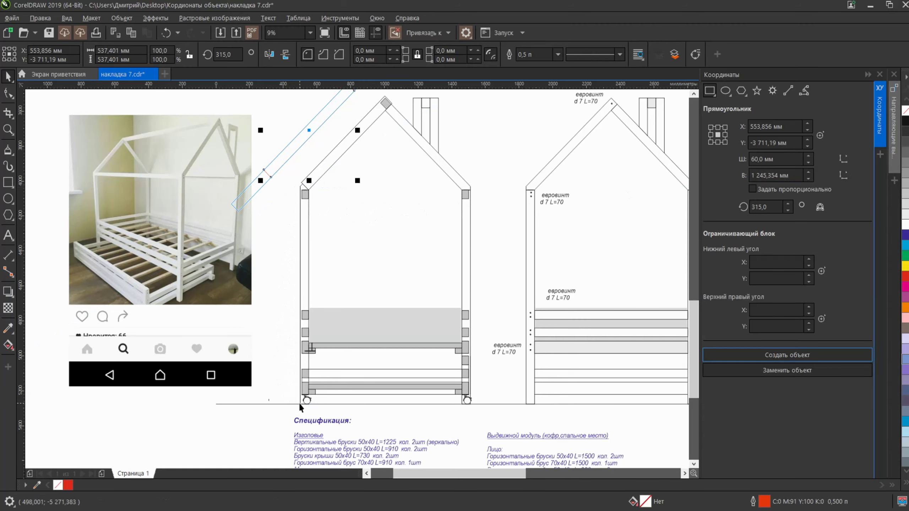
left_click(755, 355)
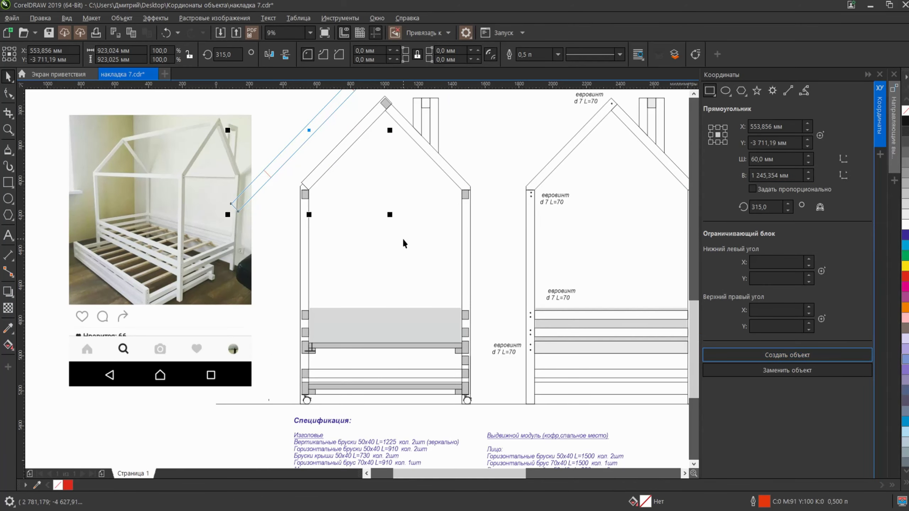
Move the 700 mm beam across the roof away from the longer one and delete it
left_click_drag(403, 240, 415, 303)
left_click(304, 163)
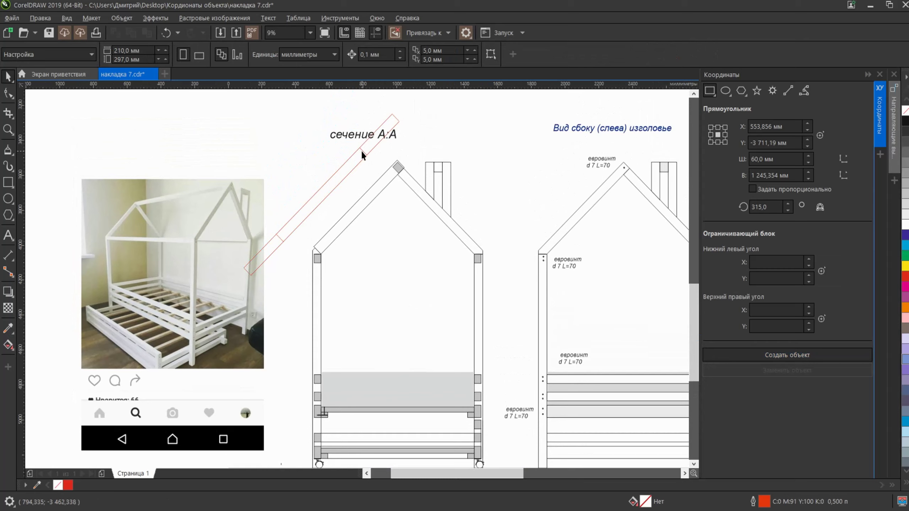
left_click_drag(362, 151, 466, 150)
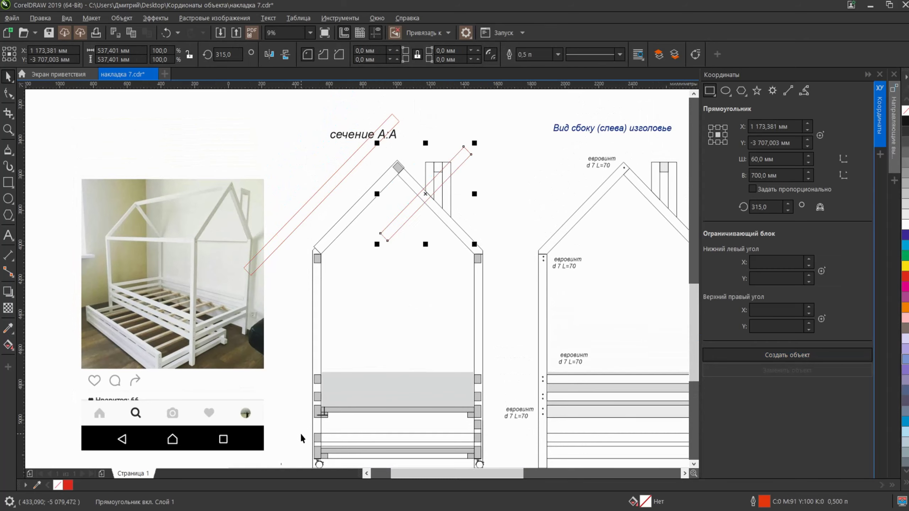
left_click(842, 157)
key("Delete")
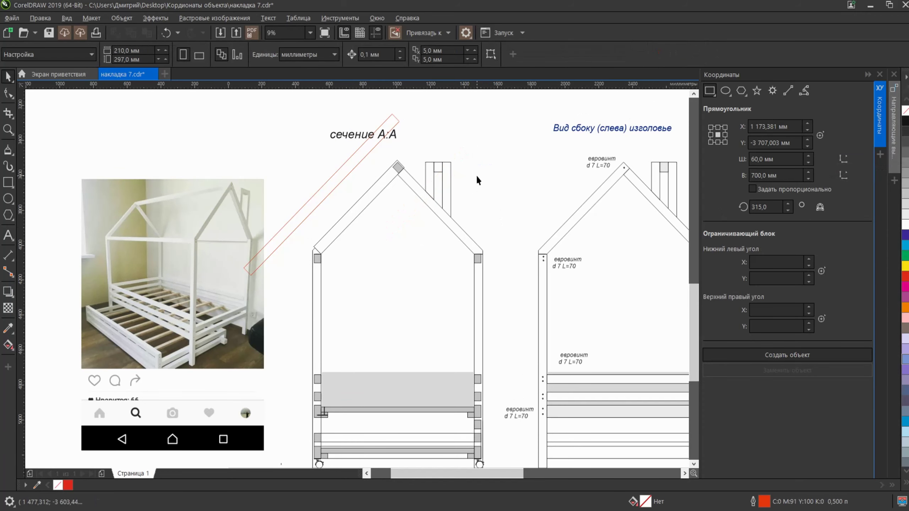
Take the long beam's rotation angle interactively from the chimney's top edge, create the 180° copy and delete it
left_click(368, 156)
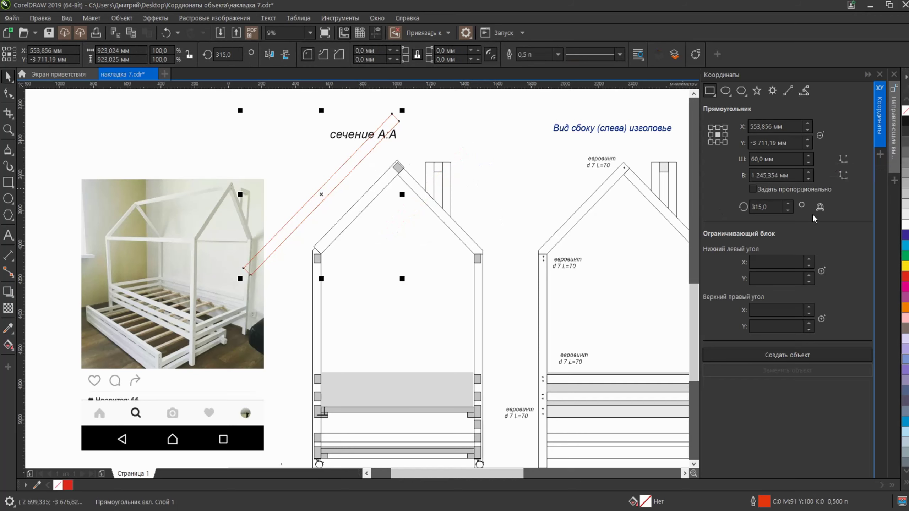
left_click(820, 207)
left_click_drag(451, 163, 426, 162)
left_click(795, 357)
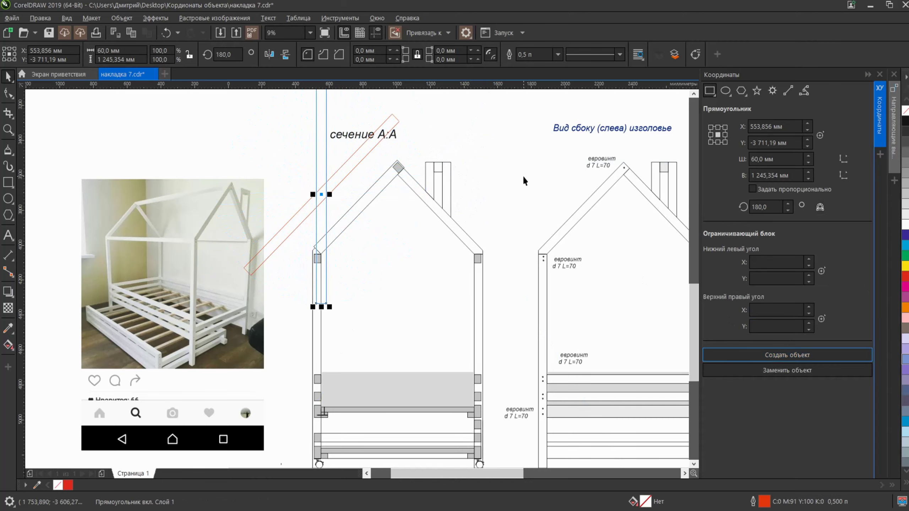
left_click(524, 179)
left_click(326, 166)
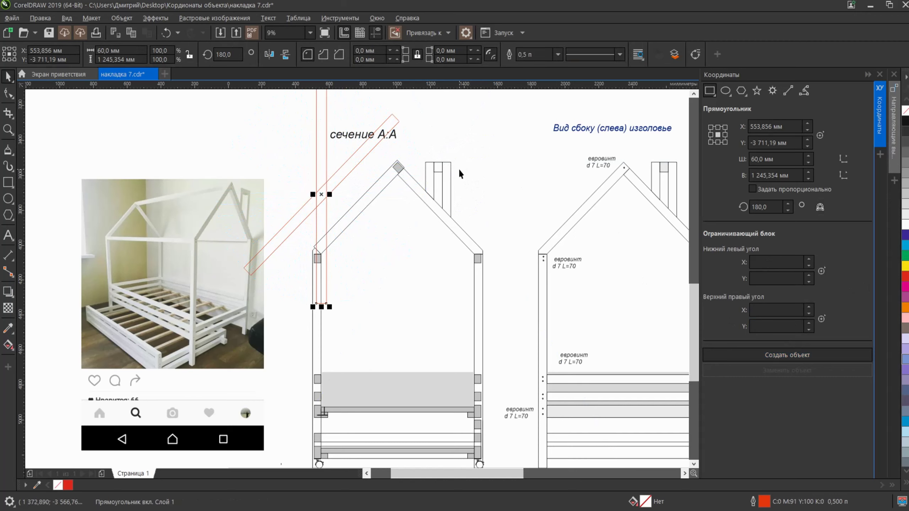
key("Delete")
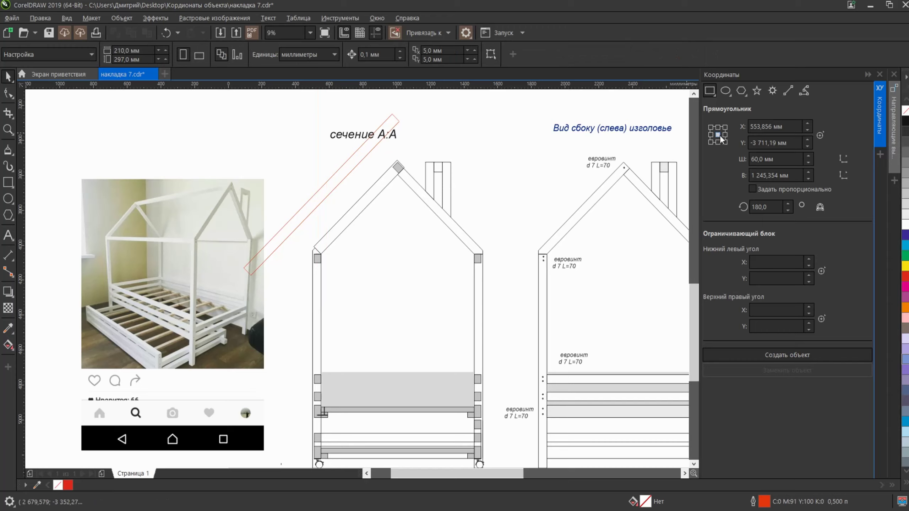
Increase the previewed beam's rotation about its centre to 240°
left_click(788, 205)
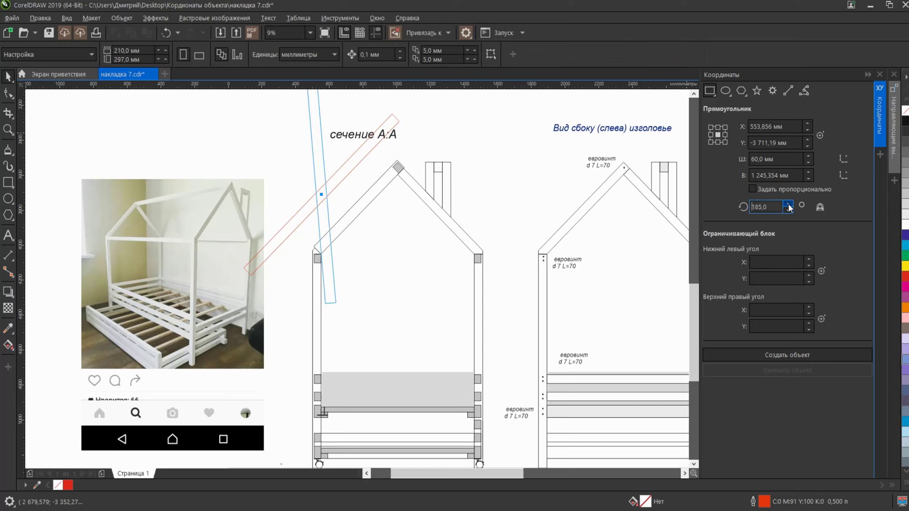
left_click(788, 205)
left_click(788, 204)
left_click(788, 205)
left_click(788, 205)
left_click(788, 205)
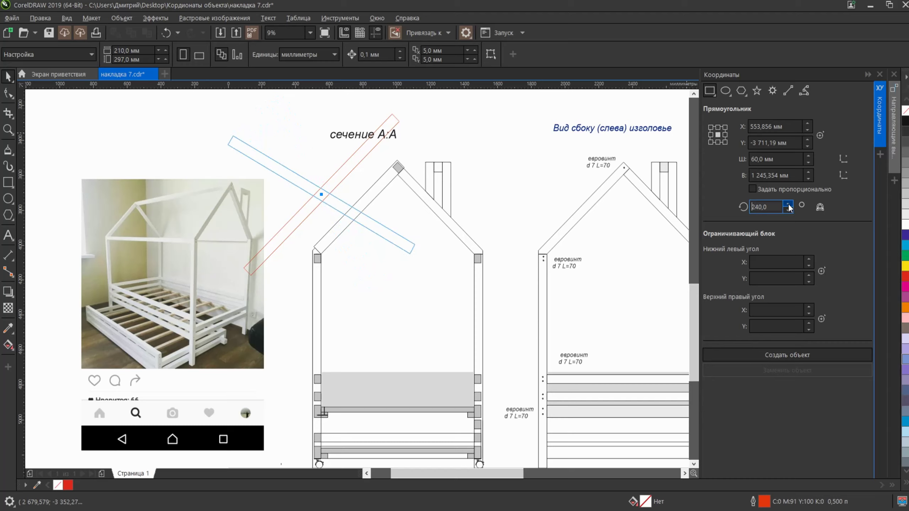
Change the previewed beam's reference point, set its rotation to 260°, create the beam and delete it
left_click(725, 128)
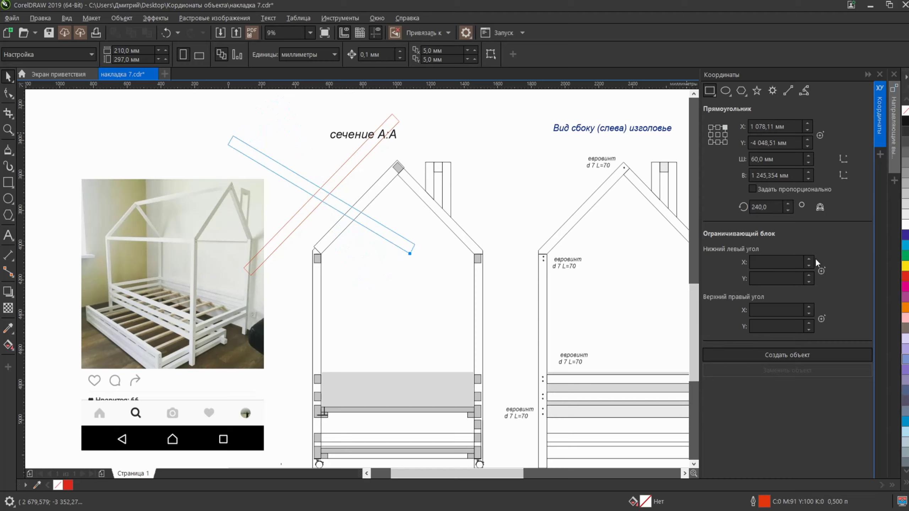
left_click(788, 205)
left_click(788, 204)
left_click(788, 204)
left_click(788, 205)
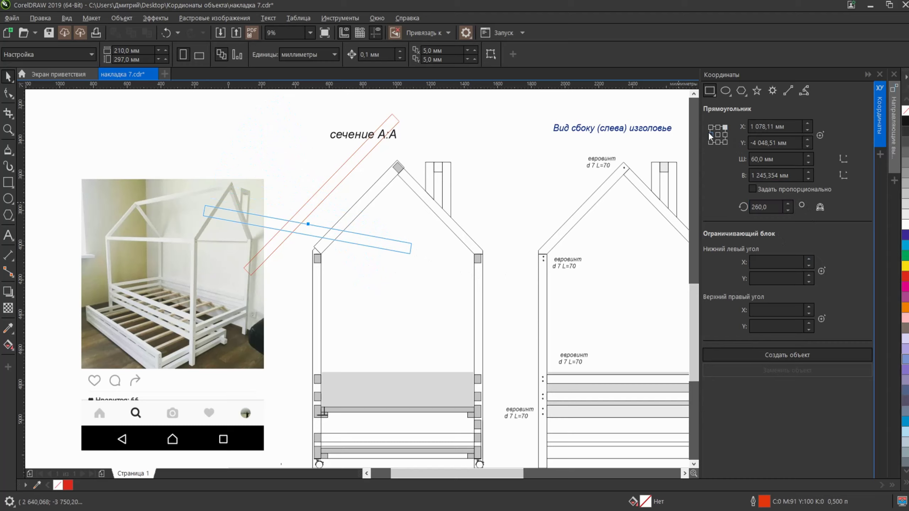
left_click(787, 355)
left_click(495, 177)
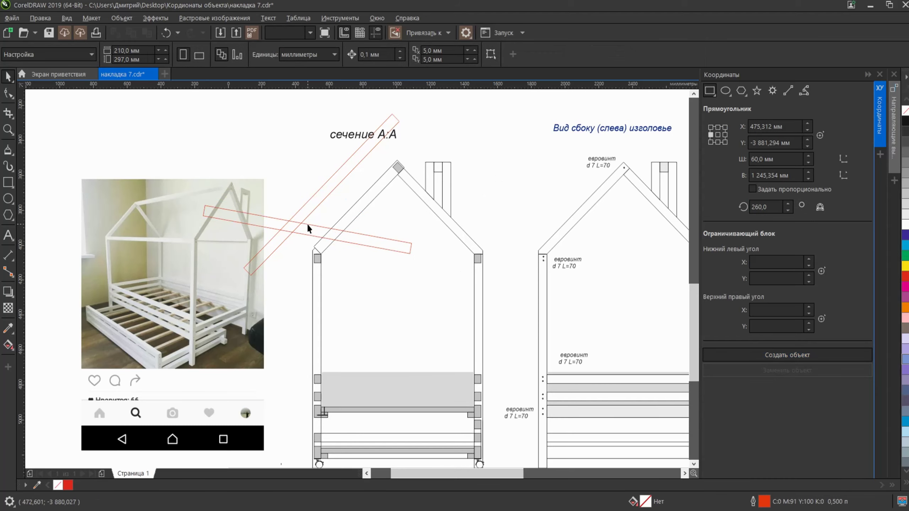
left_click(309, 230)
key("Delete")
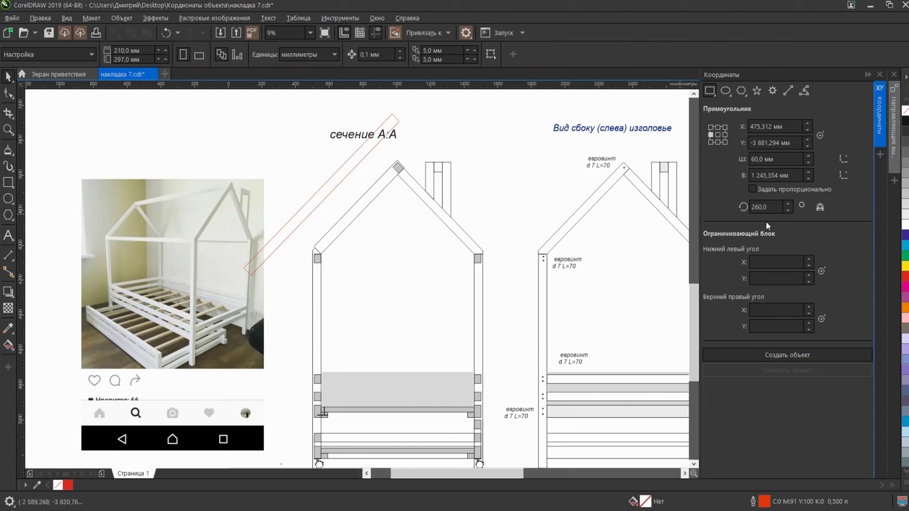
Preview the ellipse and polygon object types with their coordinate settings and return to the rectangle type
left_click(710, 92)
left_click(720, 104)
left_click(725, 91)
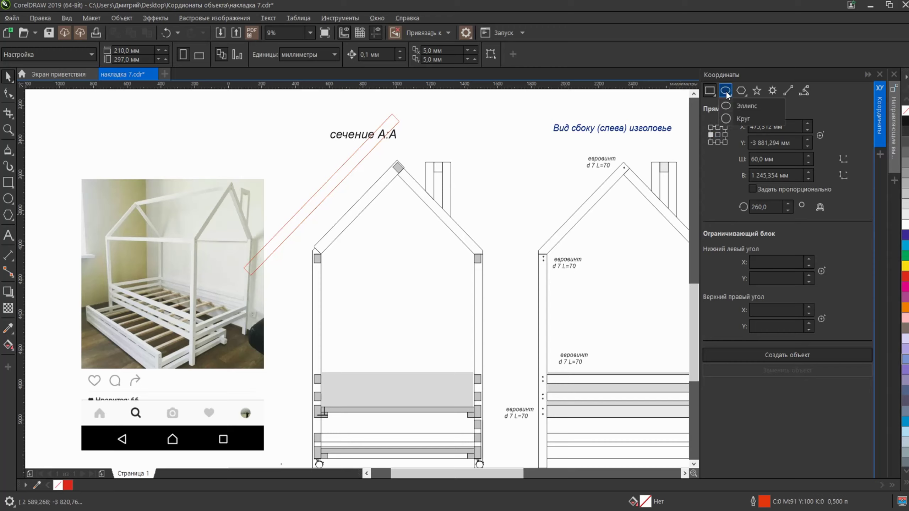
left_click(725, 91)
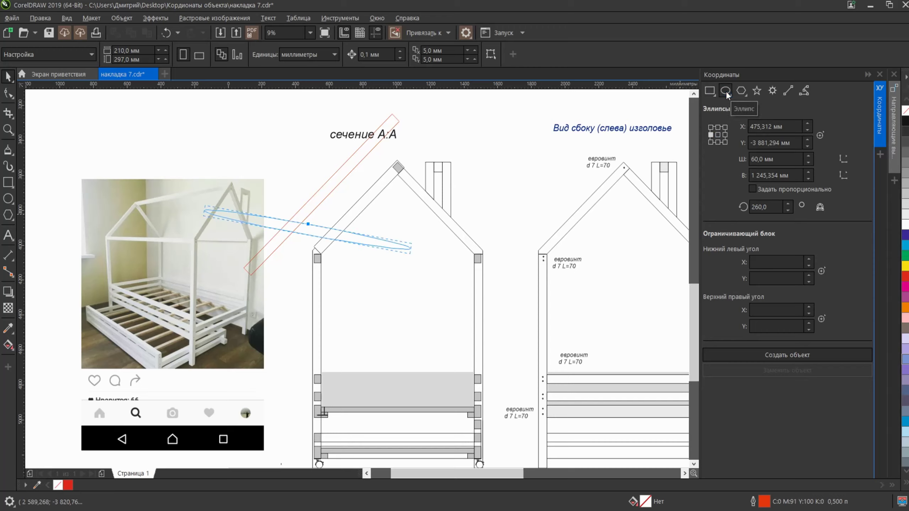
left_click(741, 91)
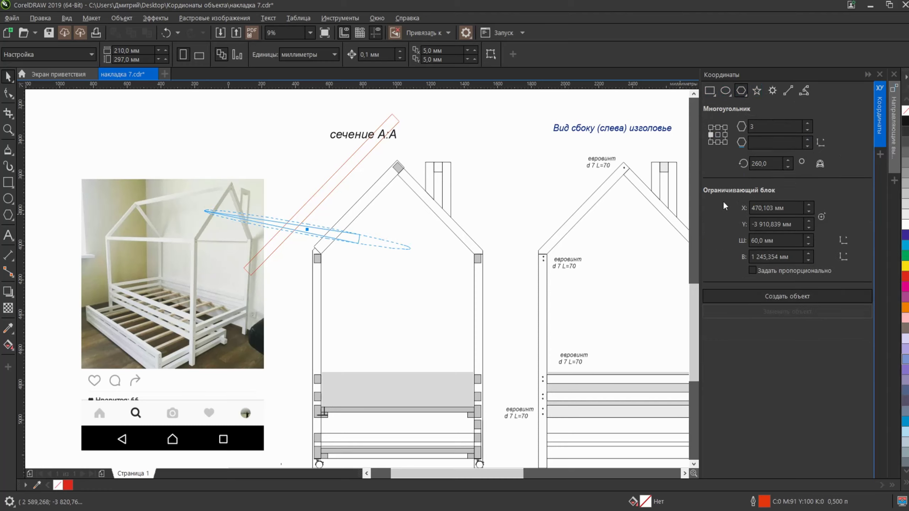
left_click(710, 90)
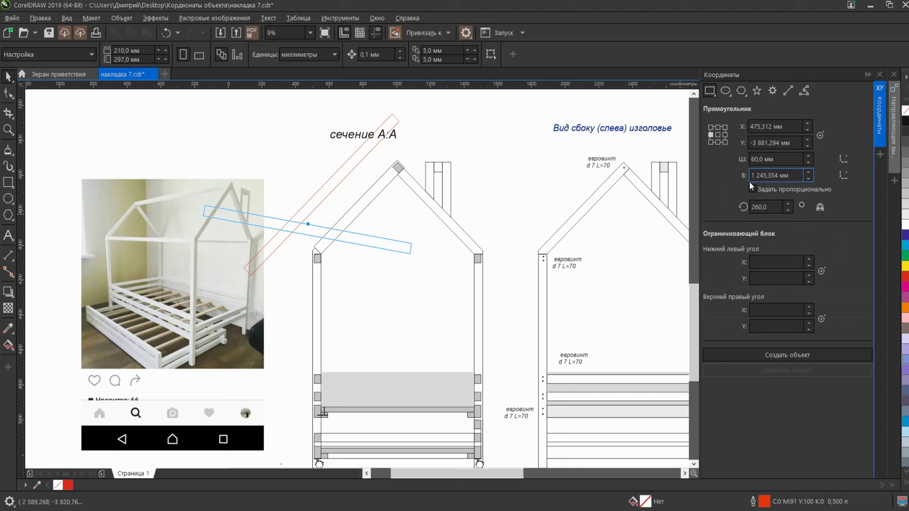
Delete the long beam and create a rectangle of about 639 by 508 mm by interactively picking its bounding box's lower-left corner
left_click(334, 188)
key("Delete")
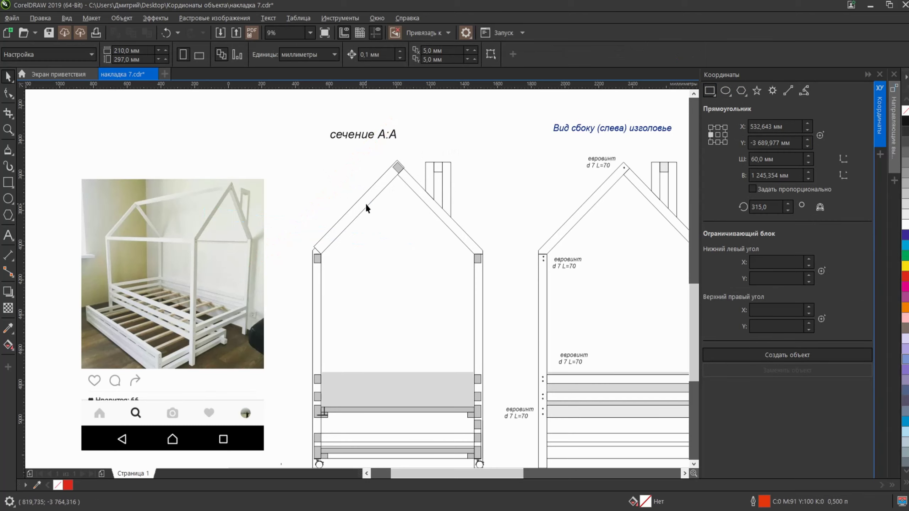
left_click(821, 271)
left_click_drag(309, 185, 384, 340)
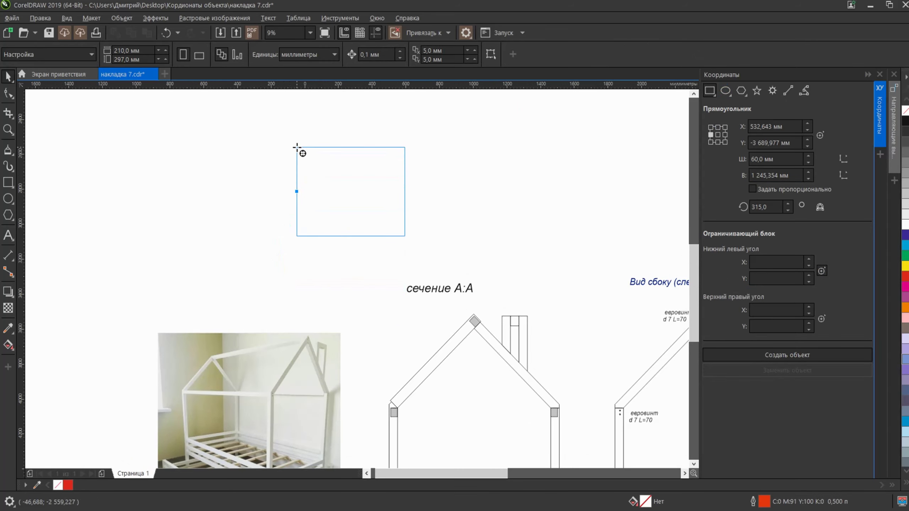
left_click(298, 147)
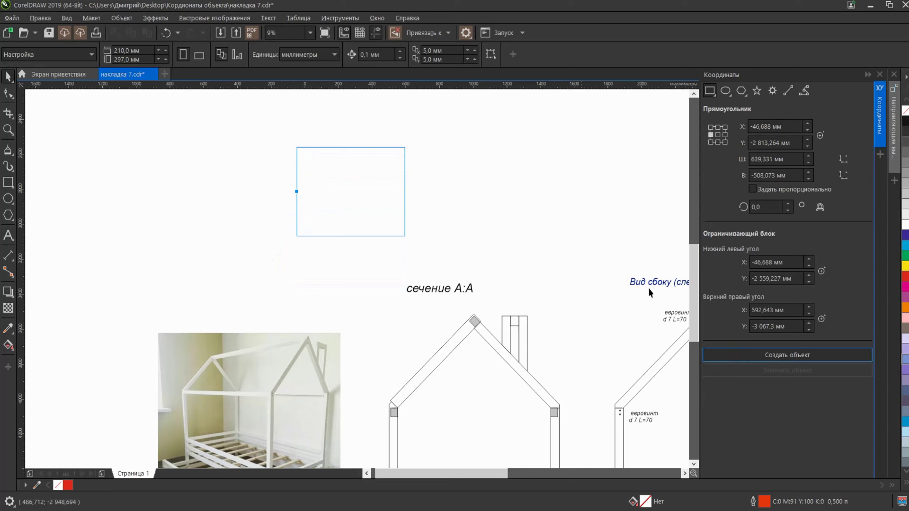
left_click(750, 354)
Pick a new upper-right bounding box corner interactively and create a larger rectangle of about 694 by 629 mm
left_click(821, 319)
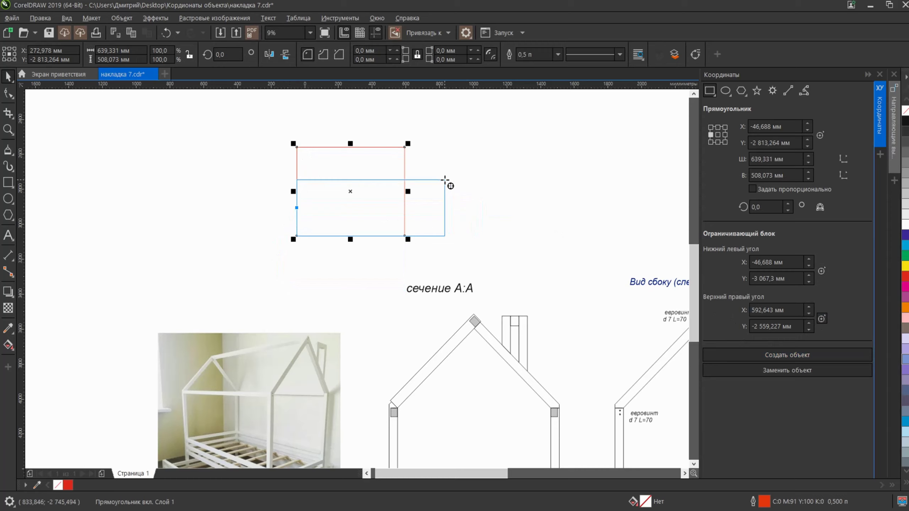
left_click(414, 126)
left_click(799, 354)
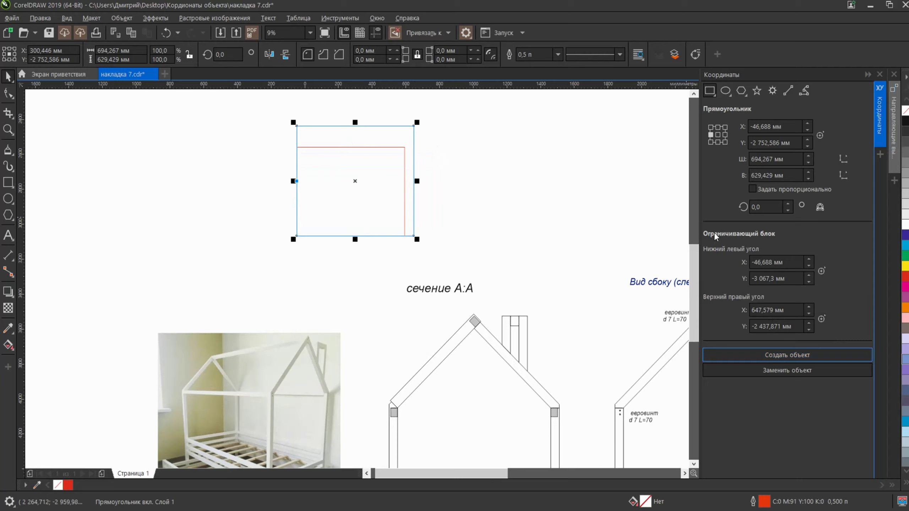
Delete both the smaller and the larger rectangle above the section view
left_click_drag(765, 208, 752, 206)
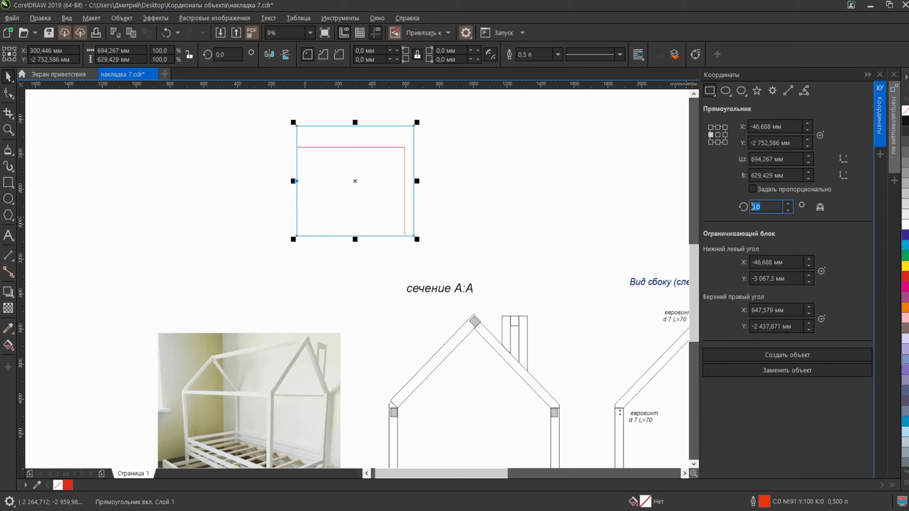
left_click(372, 146)
key("Delete")
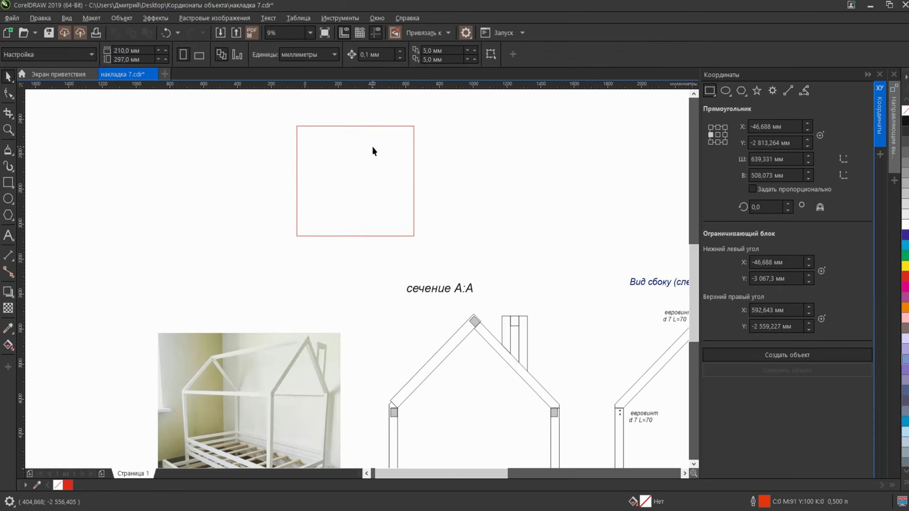
left_click(366, 123)
key("Delete")
Try to set the rotation angle of the new rectangle to 45 degrees
left_click(761, 207)
left_click_drag(762, 210, 711, 207)
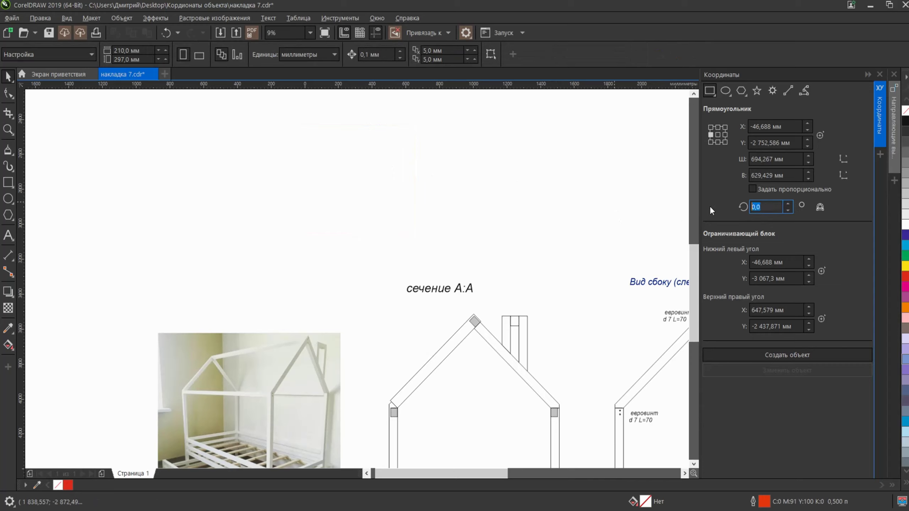
type("45")
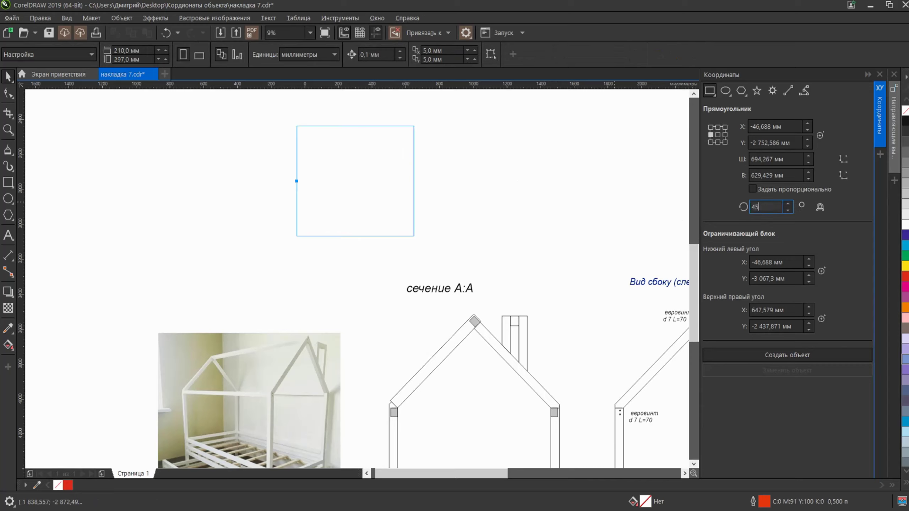
key("Return")
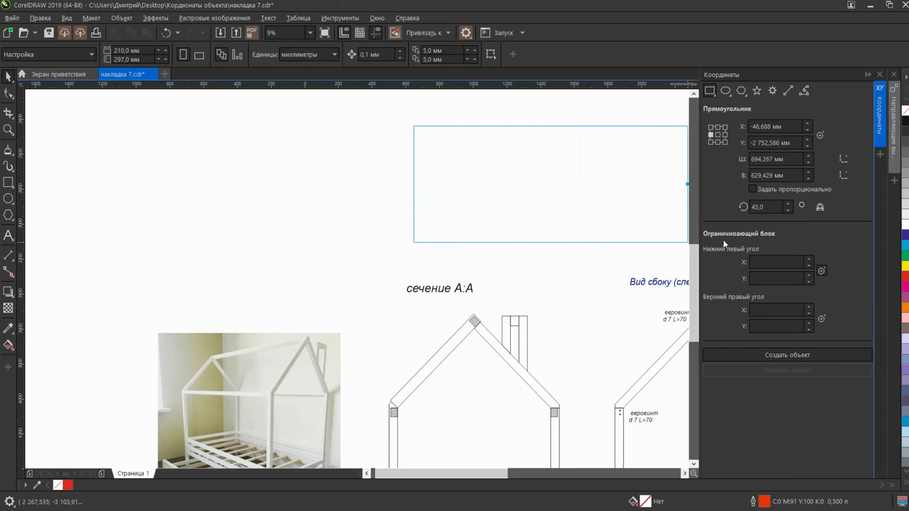
Interactively pick a new lower-left bounding box corner above the section view and create a rectangle of about 618 by 559 mm
left_click(765, 207)
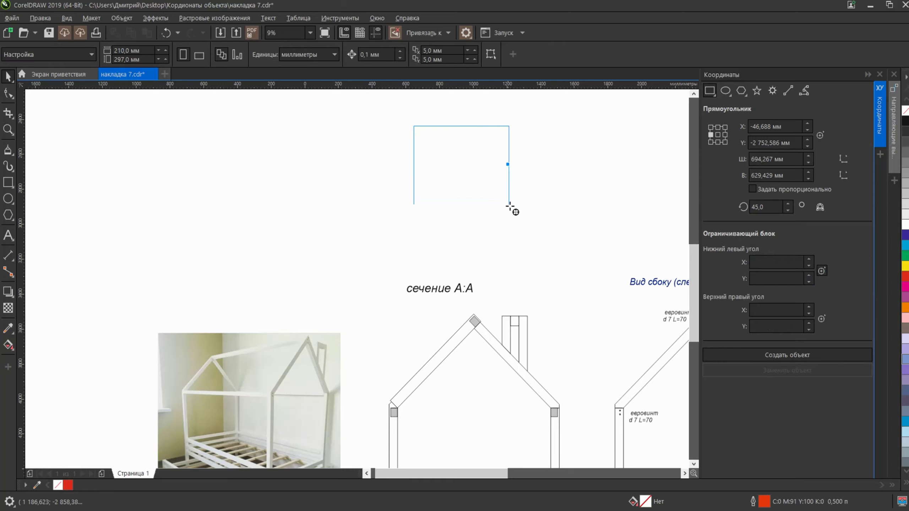
left_click(518, 223)
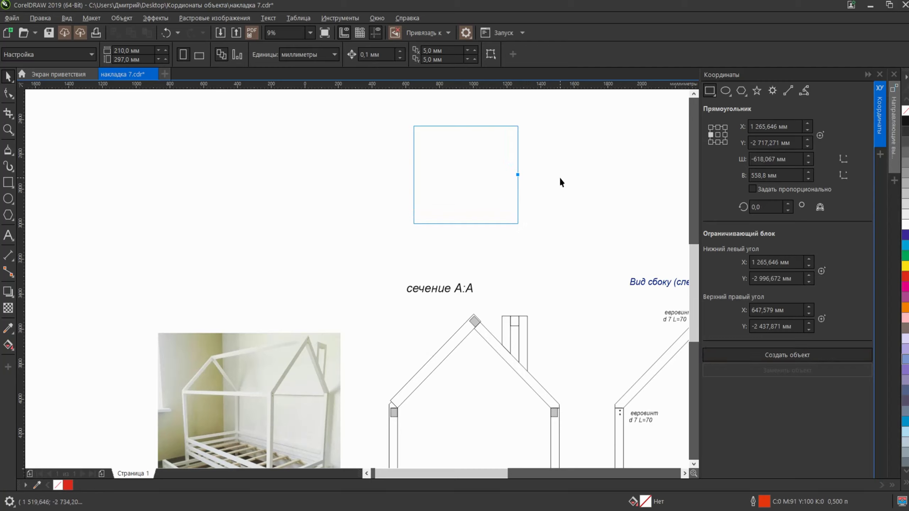
left_click(787, 355)
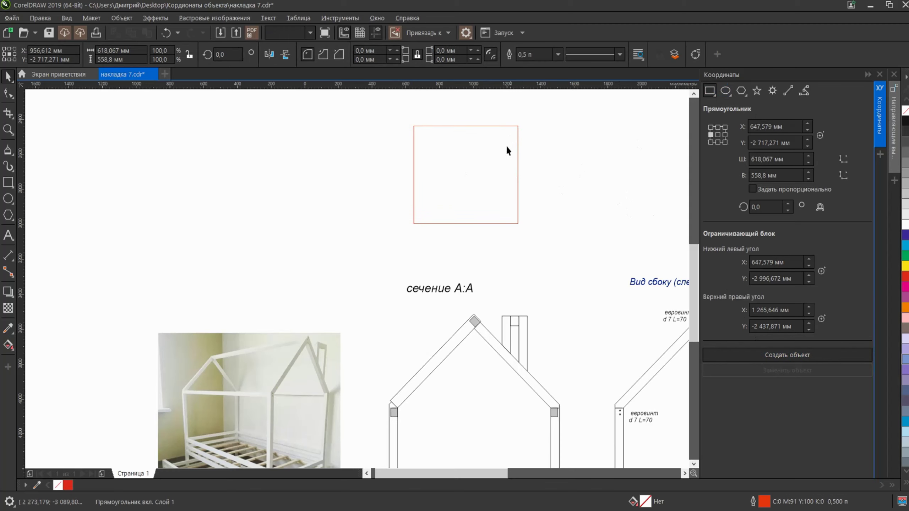
Preview an interactively picked position for the rectangle at X about 1542, Y about -2748 mm, and delete the original rectangle
left_click(481, 127)
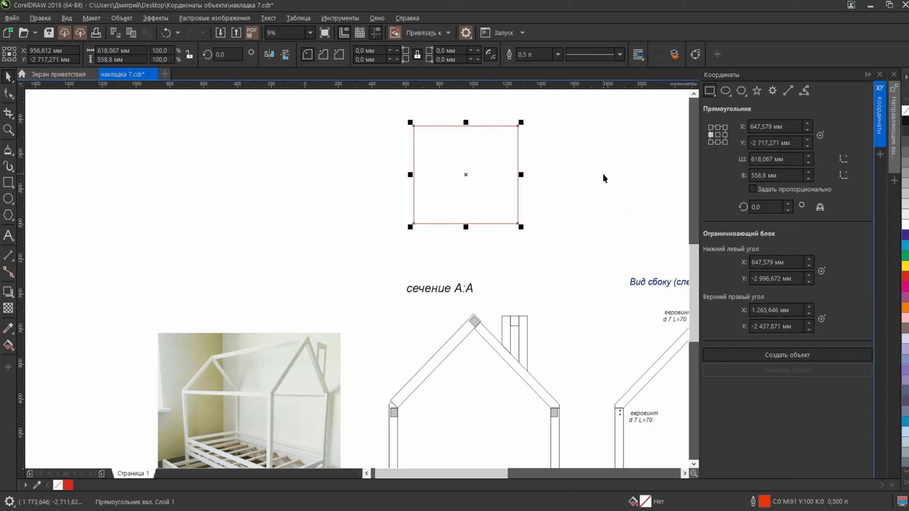
left_click(565, 181)
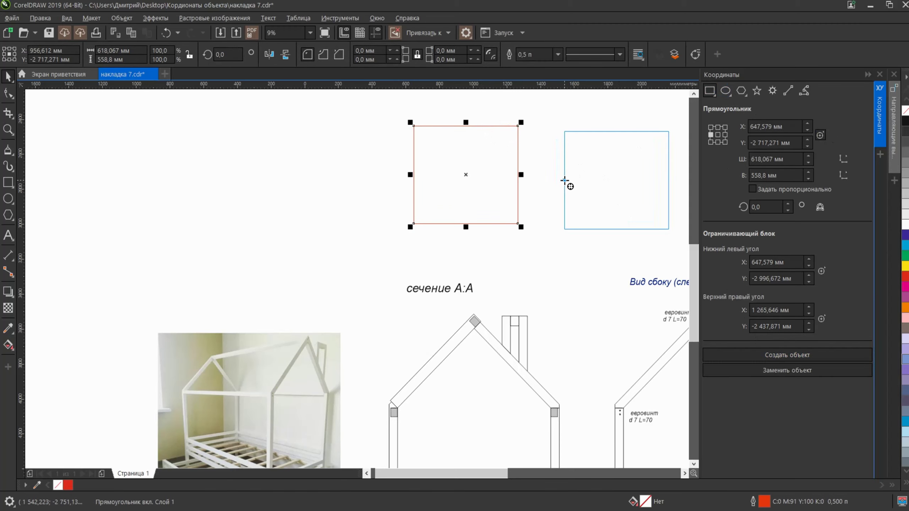
left_click(564, 181)
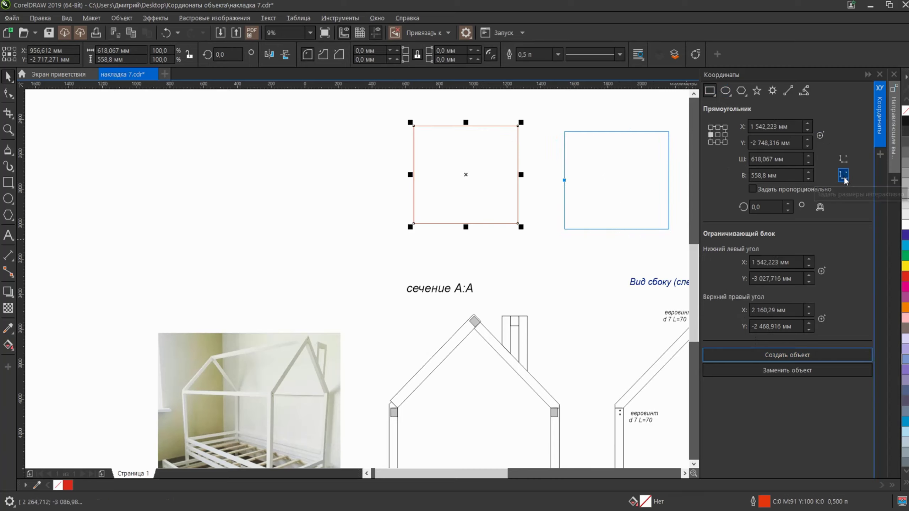
left_click(561, 247)
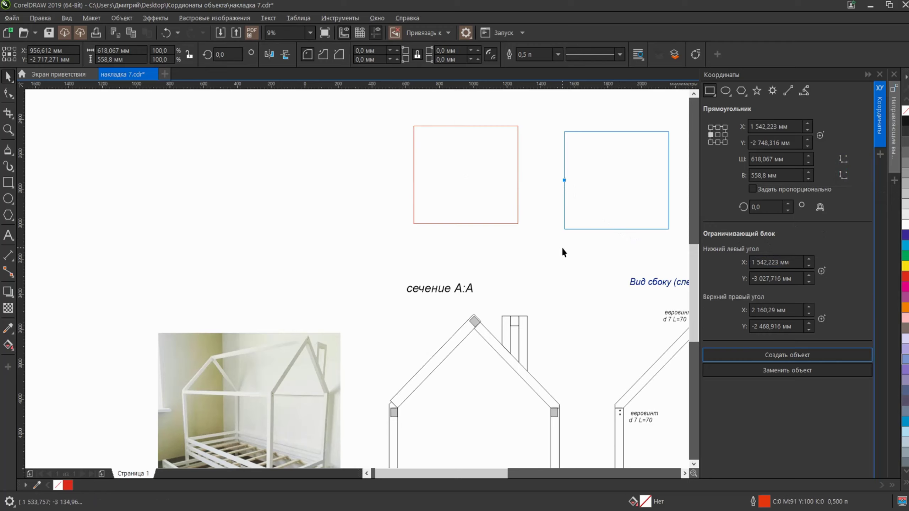
left_click(517, 190)
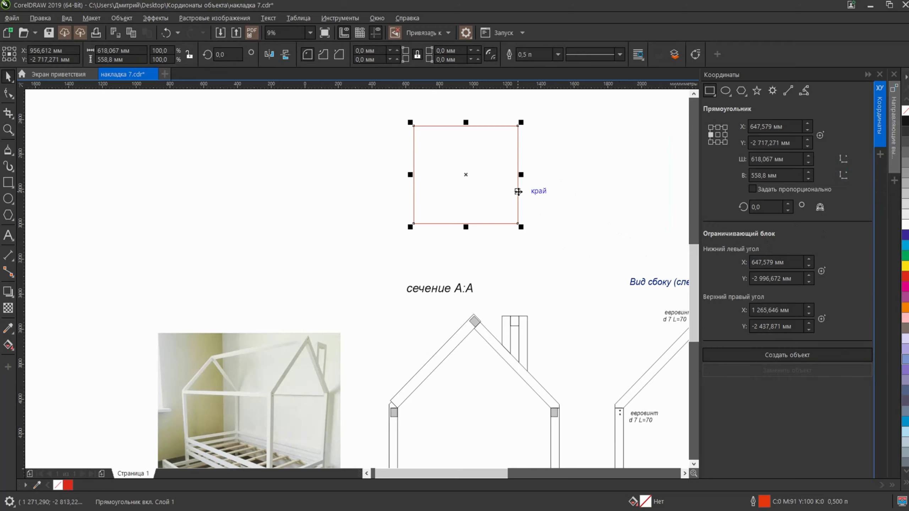
key("Delete")
Select the whole red post outline and create a rectangle of about 60 by 362 mm from its overall coordinates
scroll(442, 169, "down", 3)
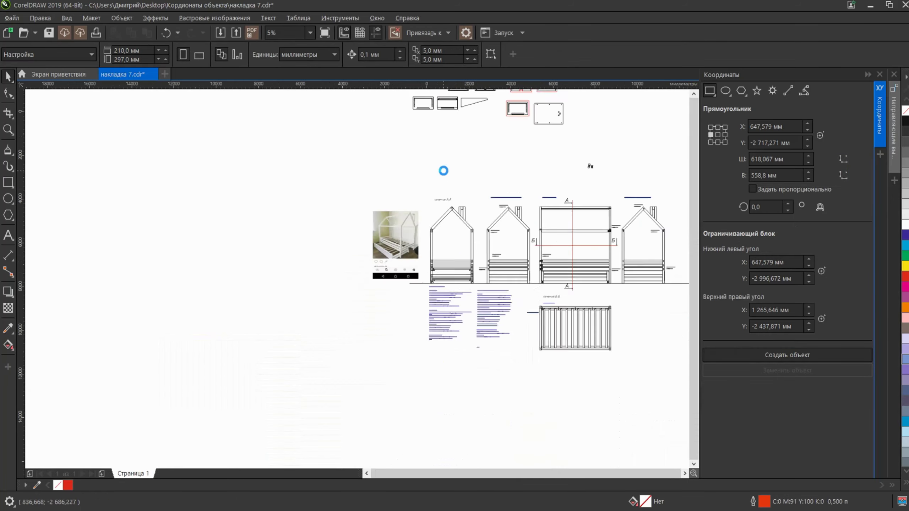
scroll(355, 189, "up", 5)
scroll(352, 196, "up", 3)
left_click_drag(336, 161, 405, 347)
scroll(397, 227, "up", 2)
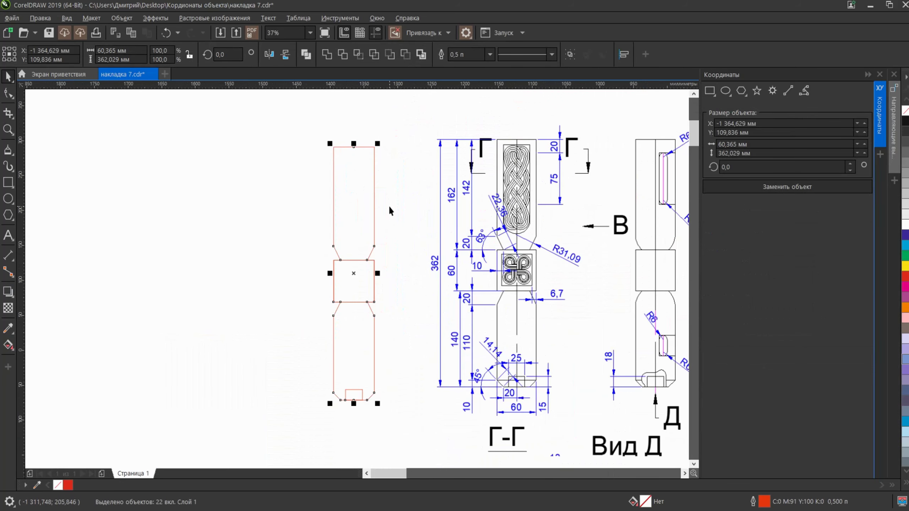
left_click(710, 91)
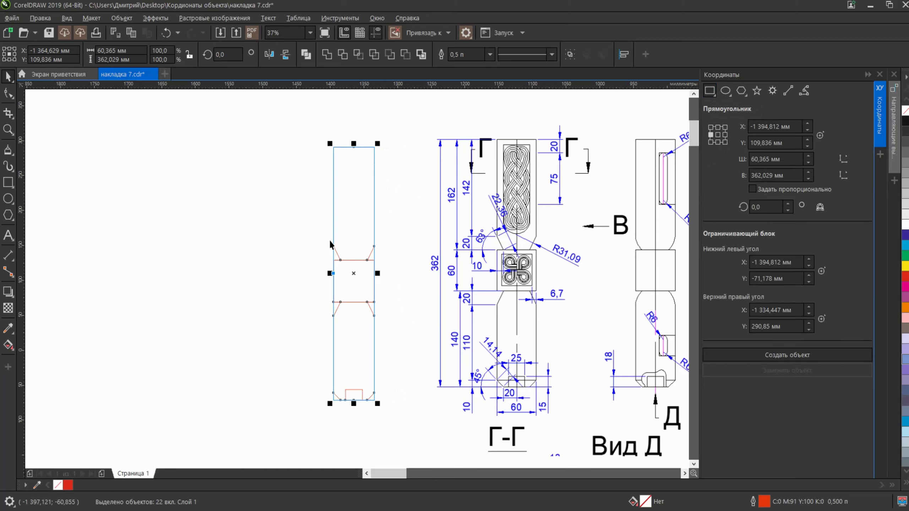
left_click(765, 353)
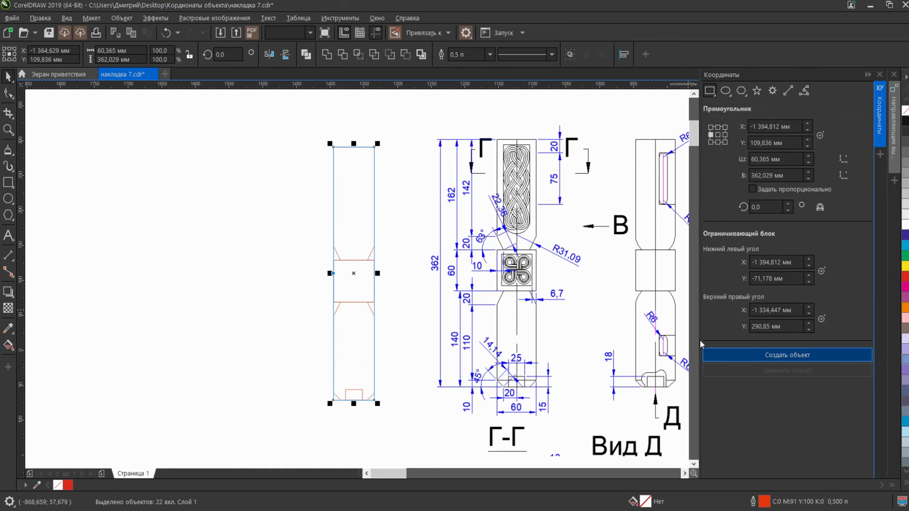
Move the new bounding rectangle about 116 mm to the left of the red post outline and deselect it
left_click(374, 258)
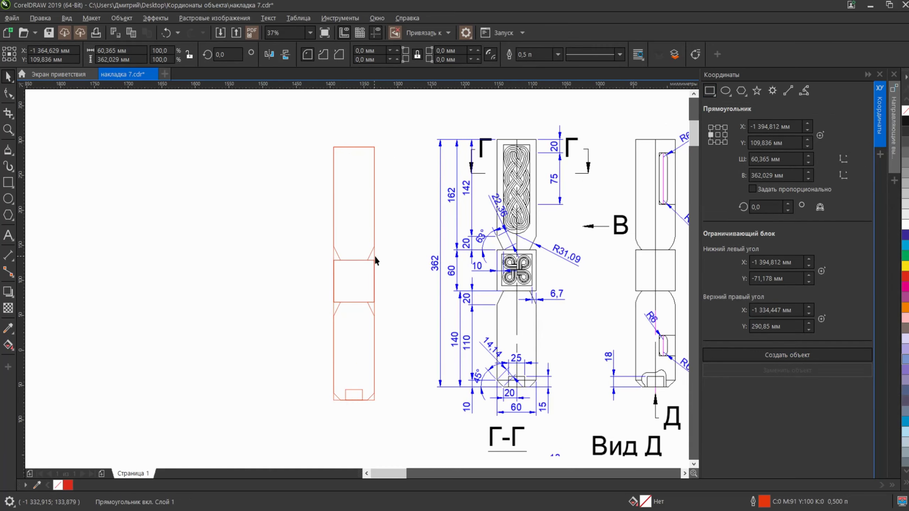
left_click_drag(374, 257, 297, 256)
left_click(315, 194)
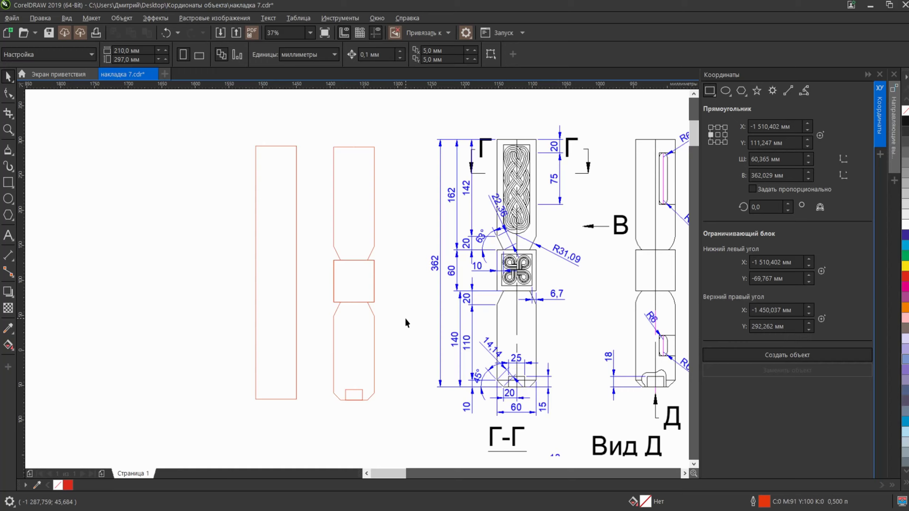
Create a rectangle of about 60 by 362 mm from the whole red post outline and move it about 246 mm to its left
left_click_drag(327, 127, 400, 418)
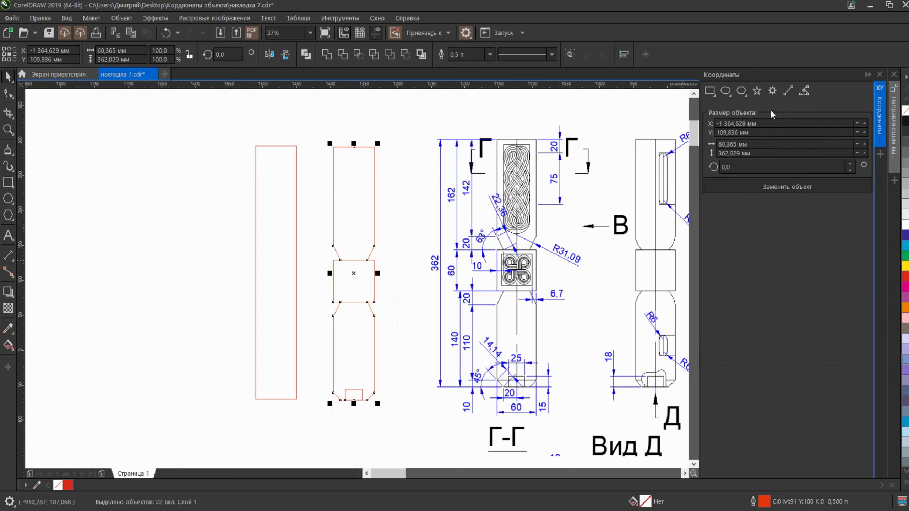
left_click(710, 91)
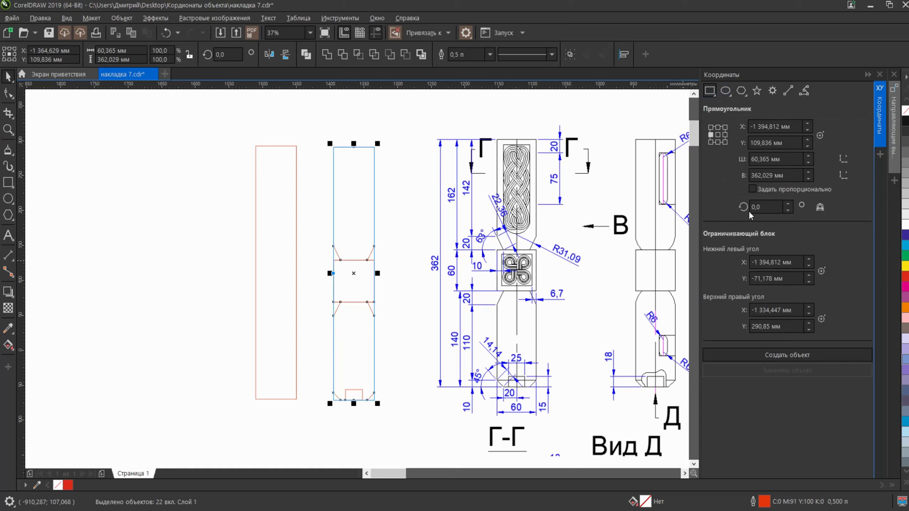
left_click(788, 354)
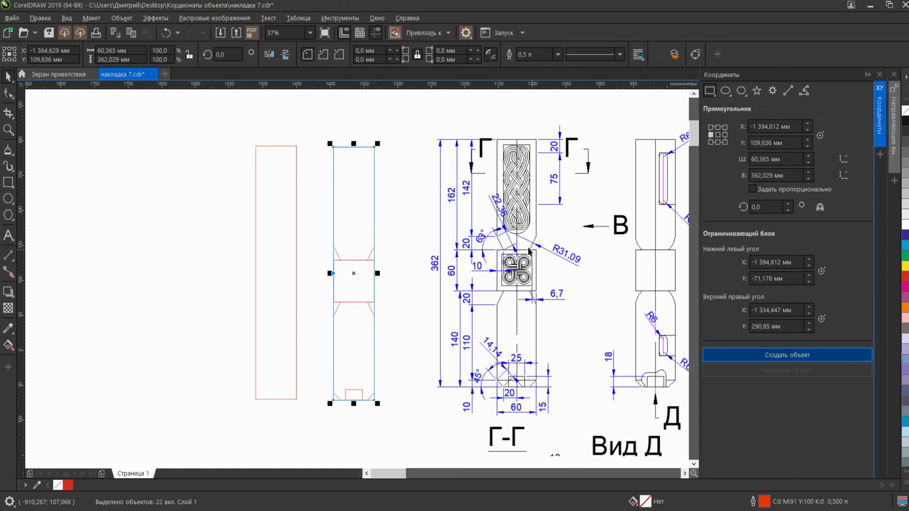
left_click_drag(353, 273, 187, 266)
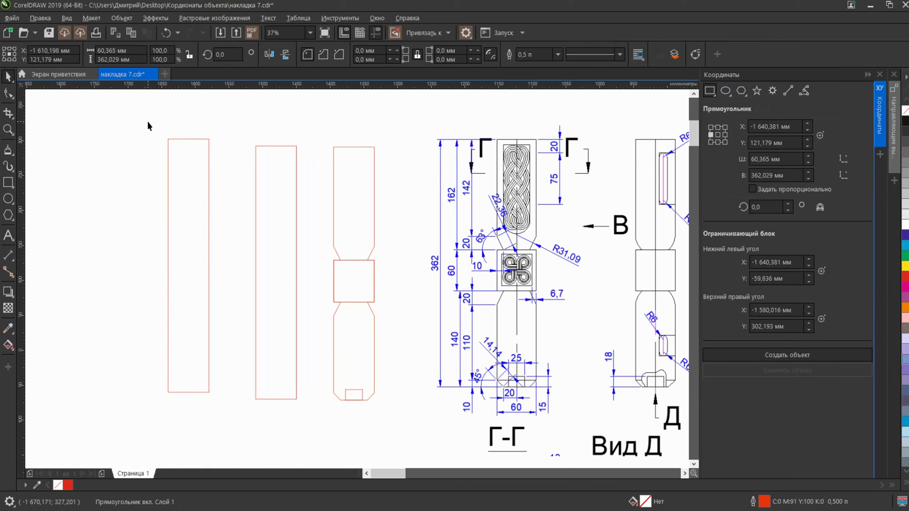
Delete both generated bounding rectangles beside the red post outline
left_click_drag(147, 120, 313, 423)
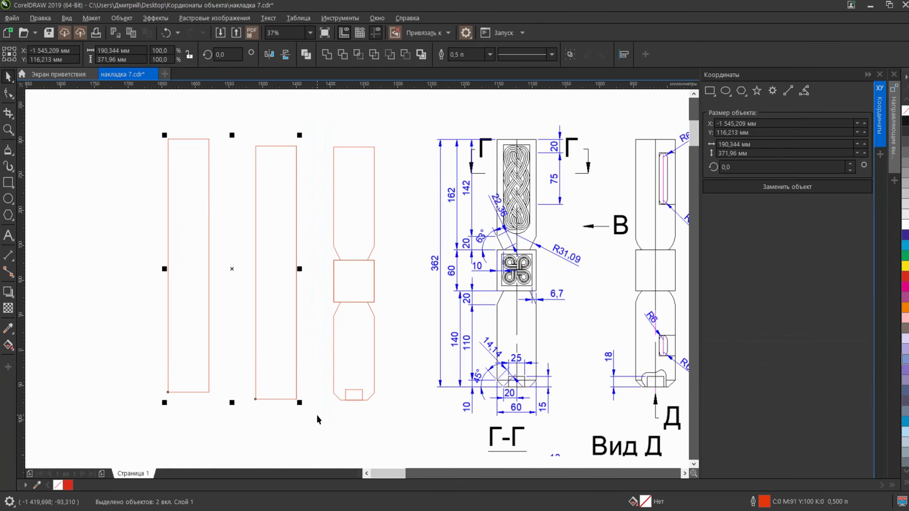
key("Delete")
Draw a circle about 123 mm in diameter left of the post and create a rectangle from its overall dimensions
left_click(7, 202)
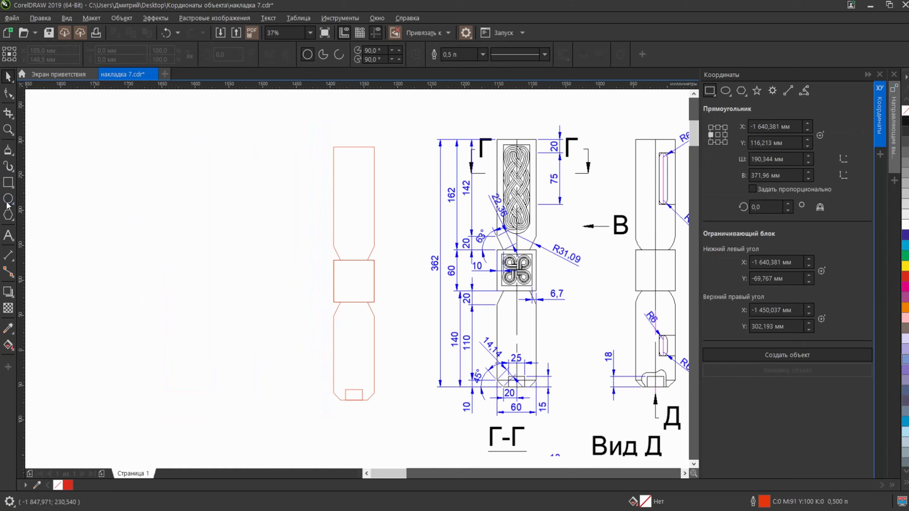
left_click_drag(153, 194, 225, 281)
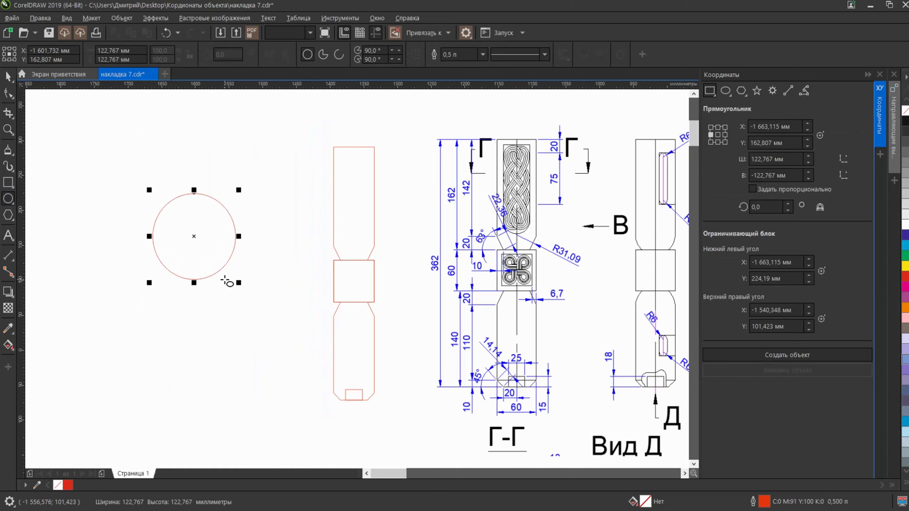
left_click(711, 91)
left_click(758, 355)
scroll(152, 195, "up", 3)
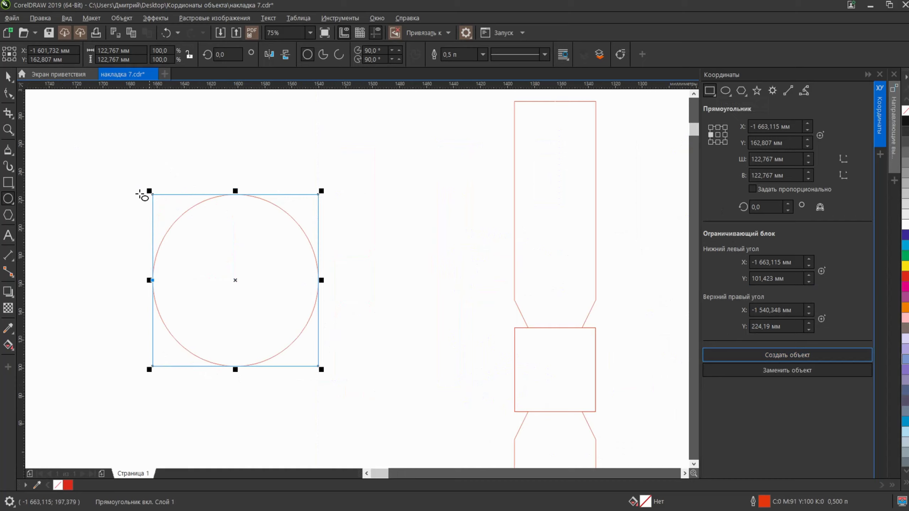
key("space")
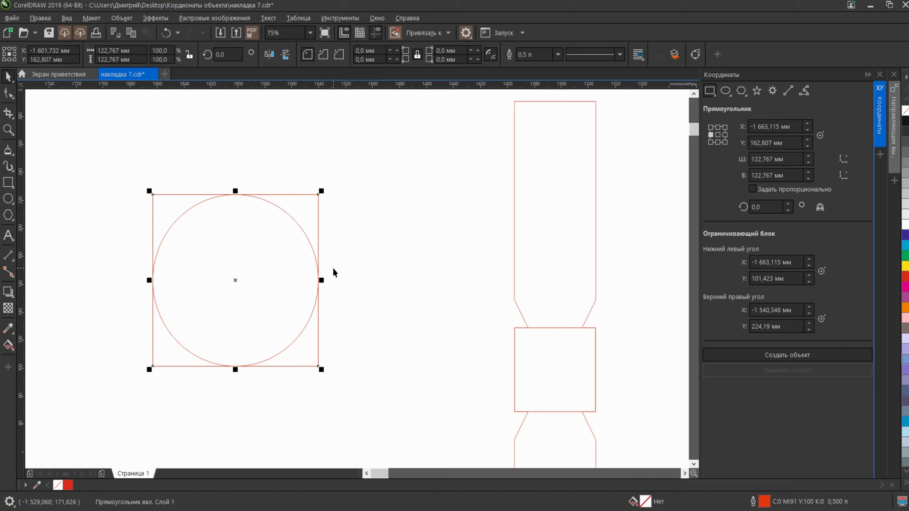
Delete the rectangle around the circle and the circle itself
key("Delete")
left_click(241, 194)
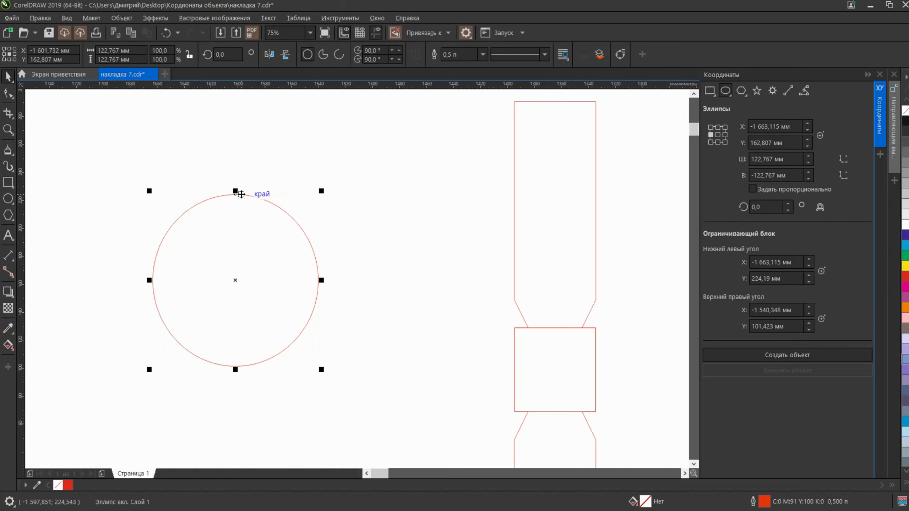
key("Delete")
Set the object type in the object coordinates to regular polygon
scroll(252, 188, "down", 4)
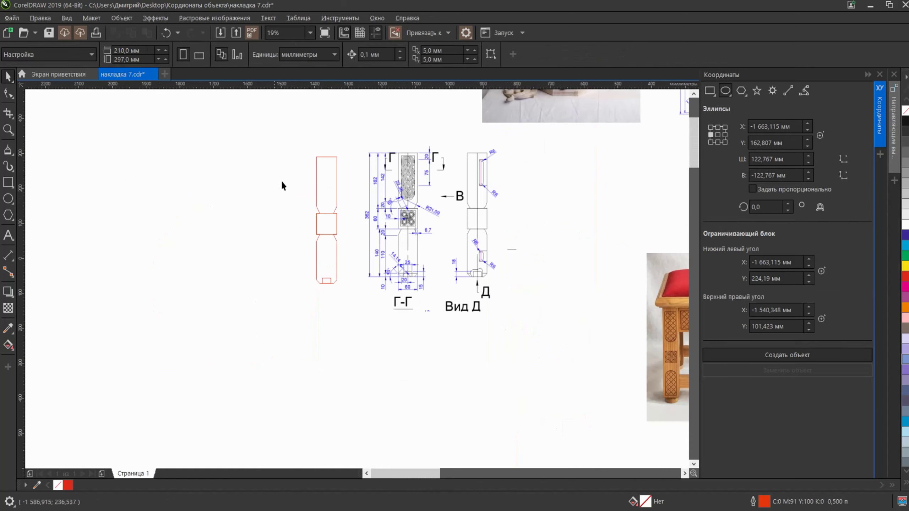
left_click_drag(497, 188, 409, 252)
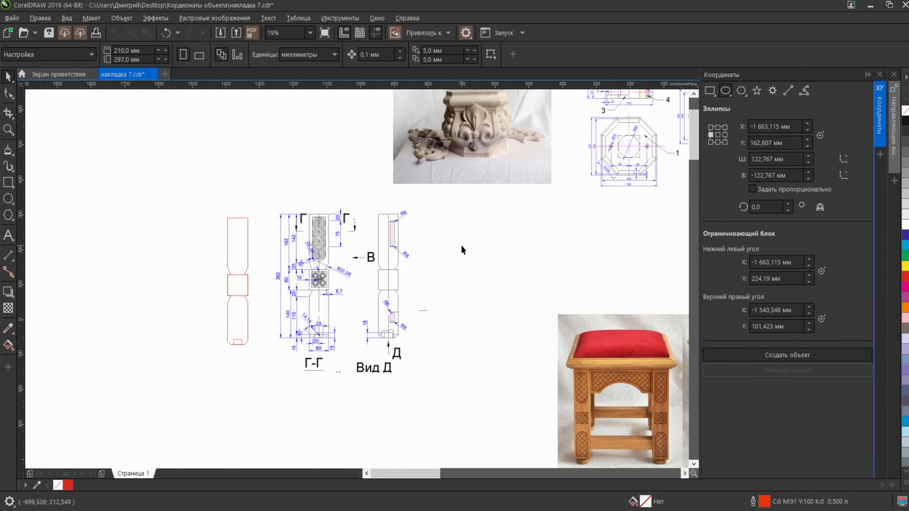
scroll(461, 245, "down", 1)
left_click_drag(521, 160, 317, 201)
scroll(279, 207, "up", 1)
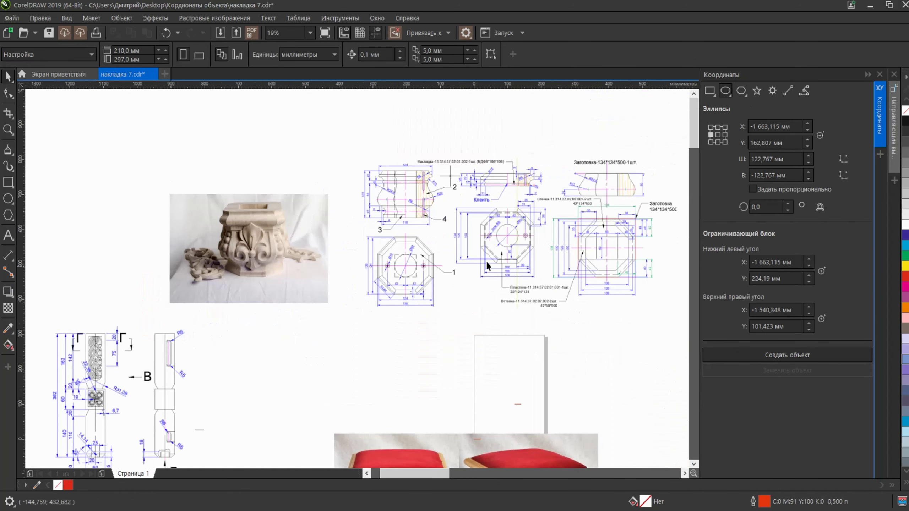
left_click_drag(547, 236, 417, 259)
left_click(744, 90)
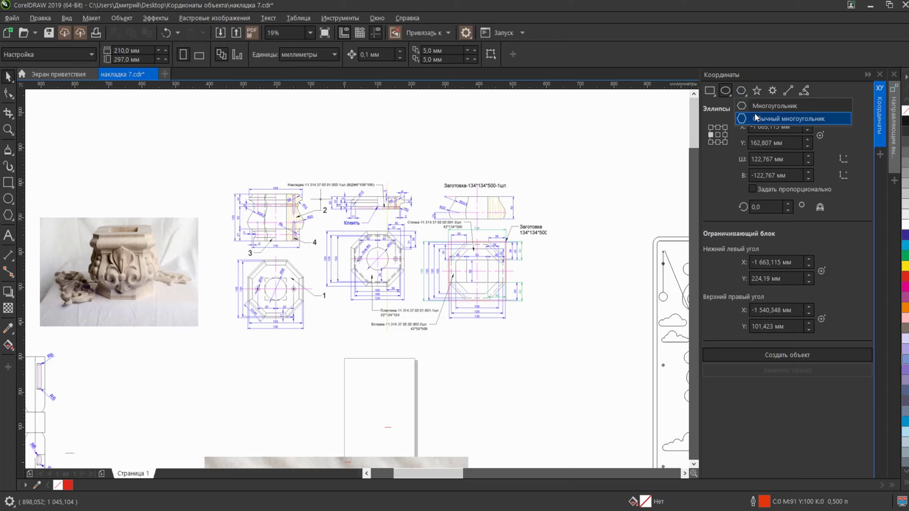
left_click(759, 117)
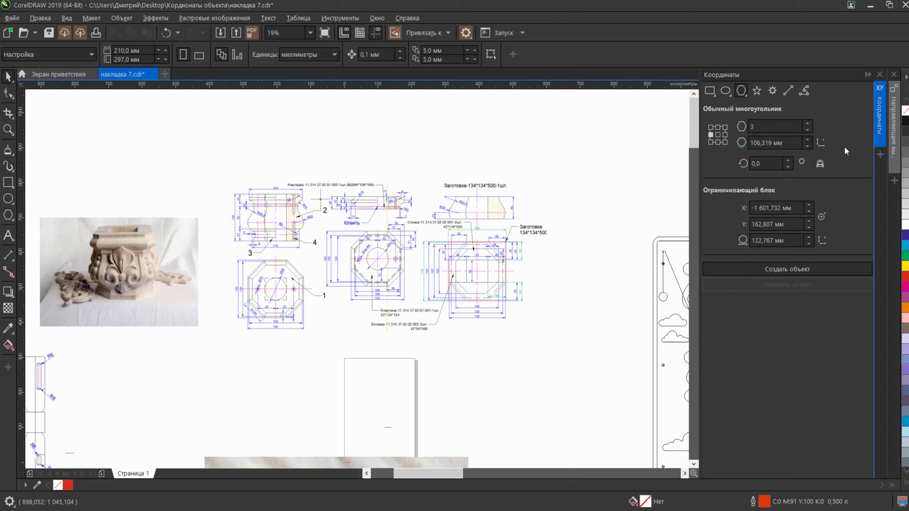
Increase the size of the regular polygon's bounding circle to 123,767 mm
left_click(793, 145)
left_click(760, 126)
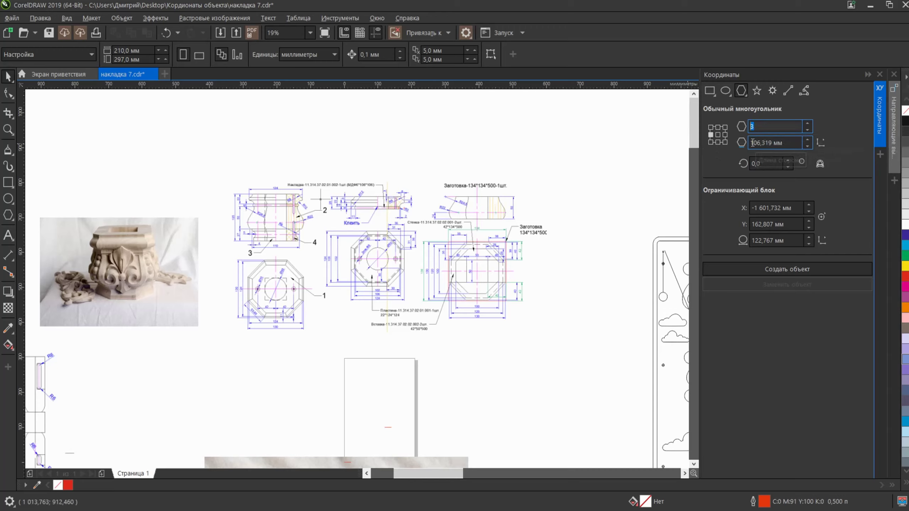
left_click(792, 143)
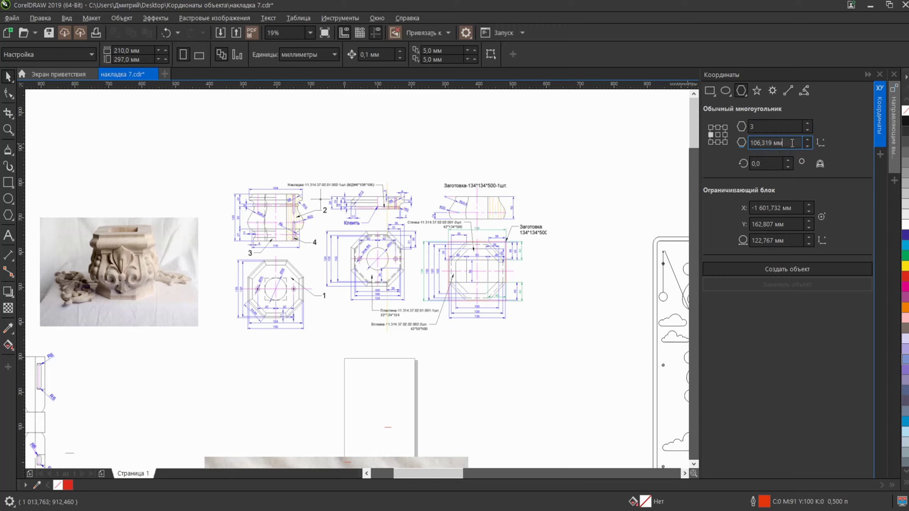
left_click(811, 236)
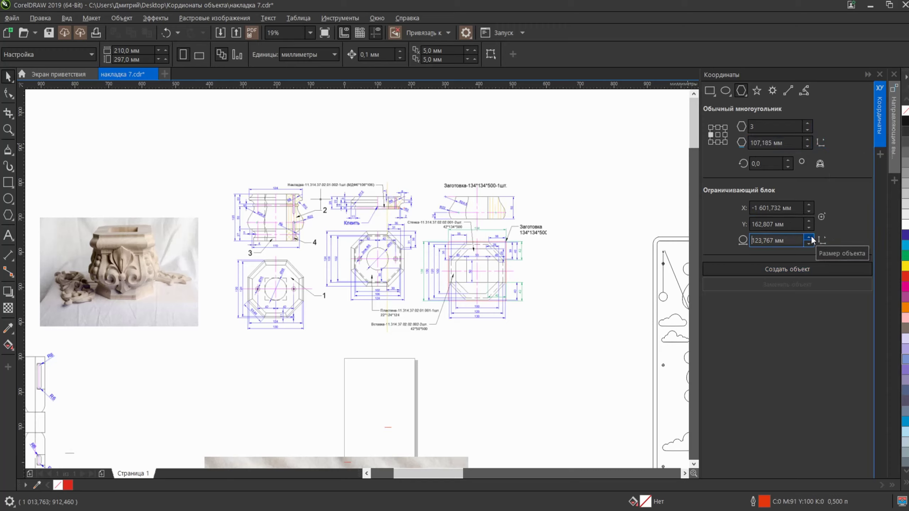
Draw a circle about 243 mm in diameter above the maze drawing and preview a regular polygon based on its coordinates
left_click(8, 198)
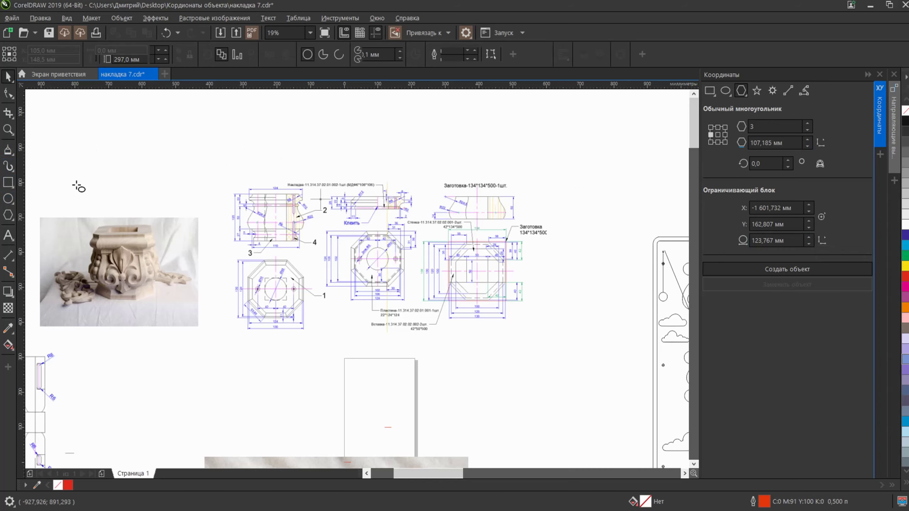
left_click_drag(514, 188, 303, 222)
left_click_drag(388, 141, 470, 226)
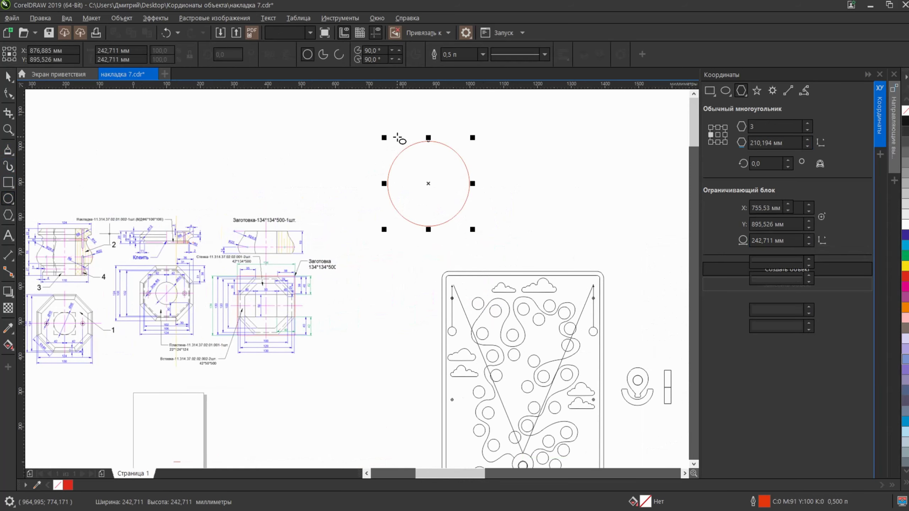
left_click(741, 91)
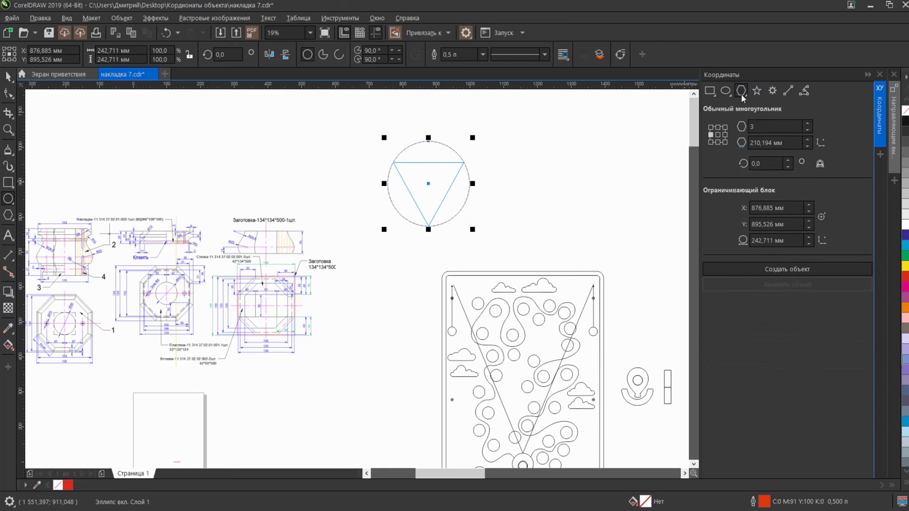
left_click(756, 117)
Increase the size of the three-sided polygon's bounding circle to 247,711 mm
scroll(454, 162, "up", 2)
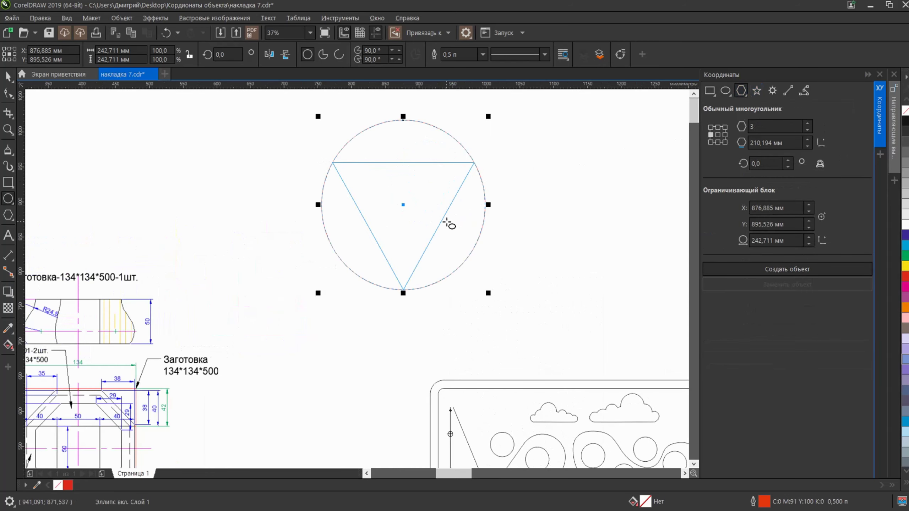
left_click(809, 238)
left_click(809, 237)
left_click(809, 238)
left_click(809, 237)
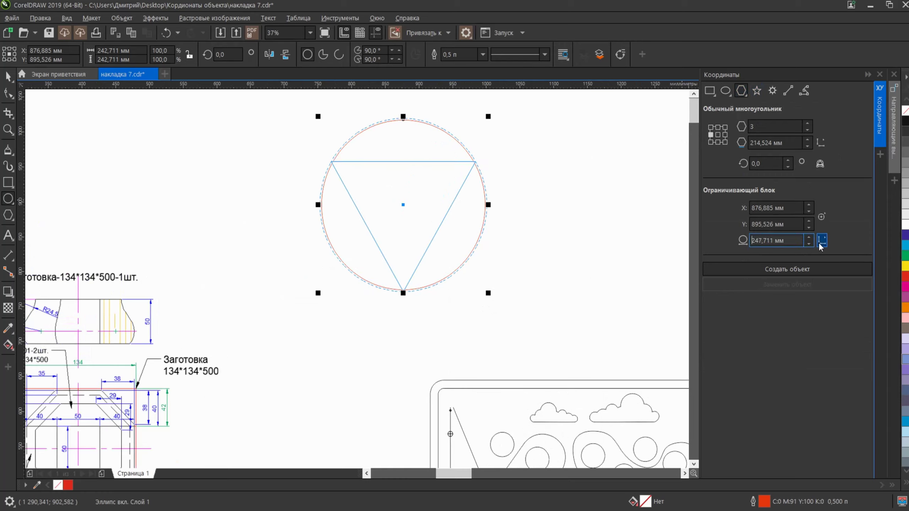
left_click(809, 237)
left_click(809, 238)
left_click(809, 237)
left_click(809, 238)
left_click(809, 238)
Interactively enlarge the polygon's bounding circle to about 349 mm and pick its centre at the centre of the red circle
left_click(823, 240)
left_click_drag(530, 229, 621, 234)
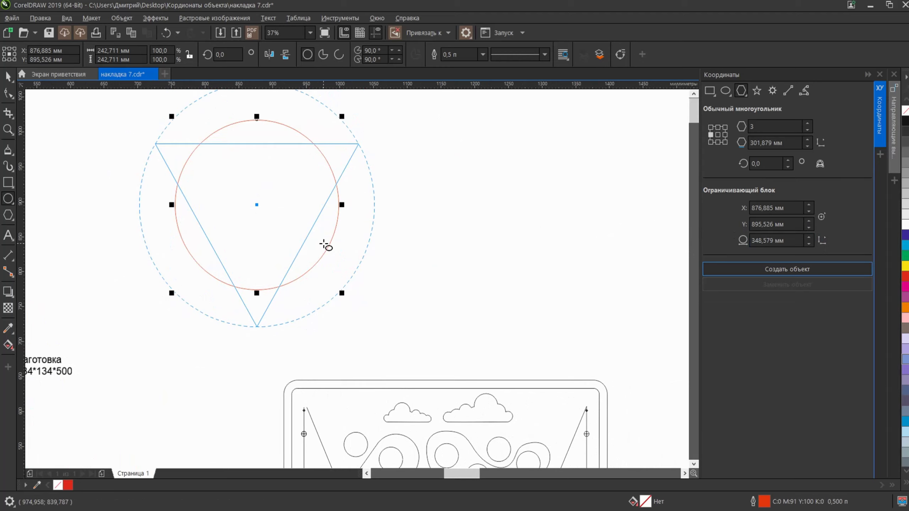
left_click(820, 217)
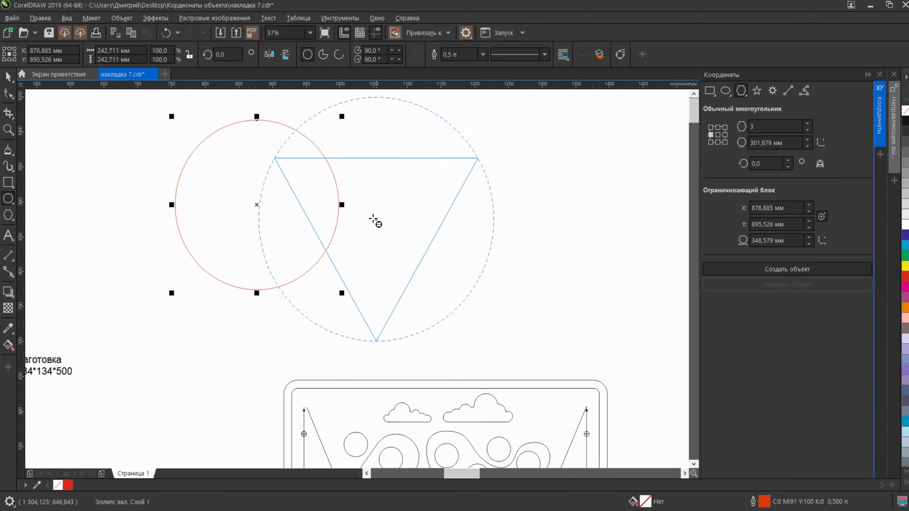
left_click(256, 204)
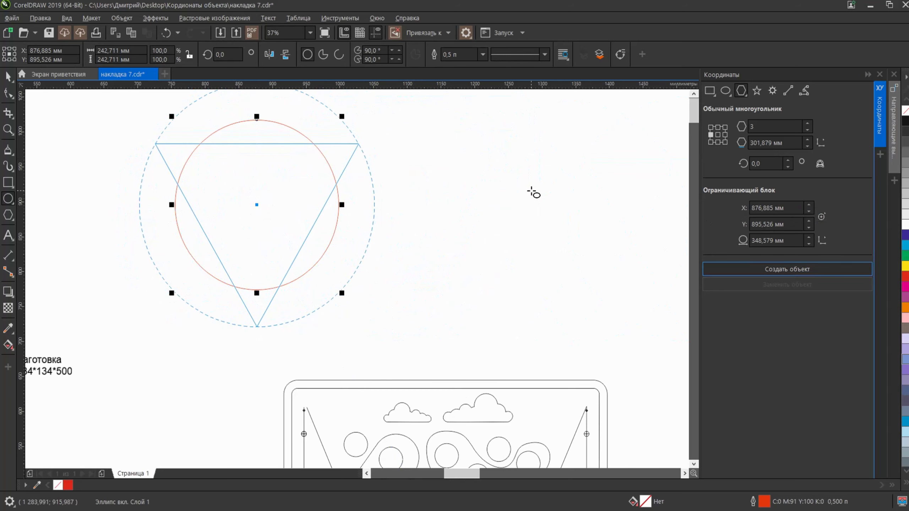
Increase the side length of the regular polygon to 323,879 mm
left_click(786, 144)
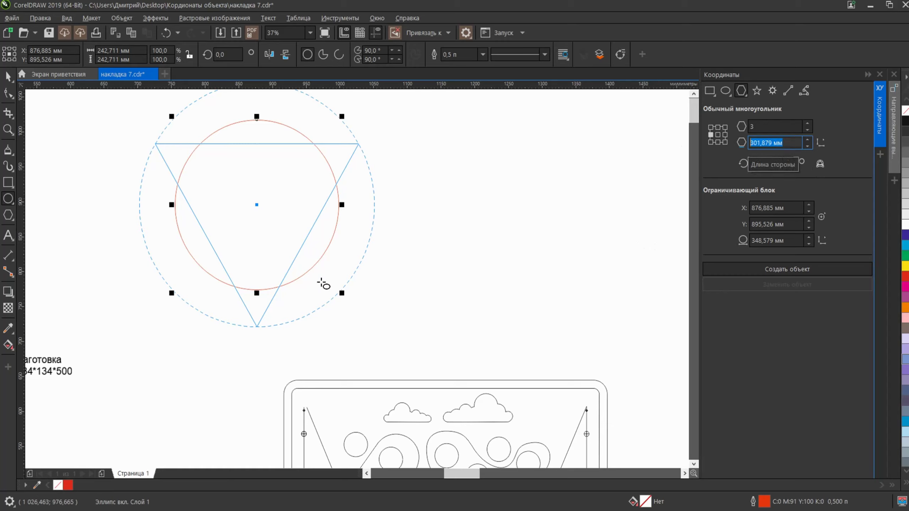
left_click(810, 142)
left_click(810, 142)
left_click(809, 142)
left_click(810, 142)
left_click(809, 141)
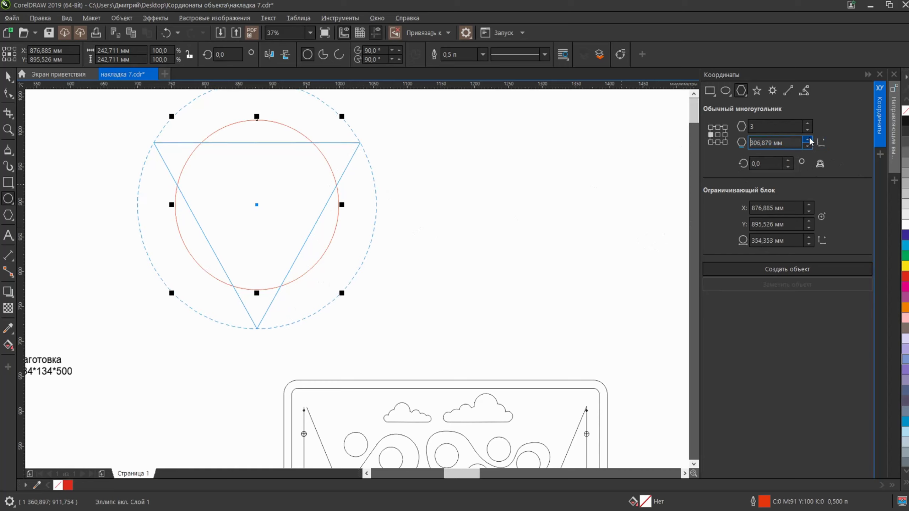
left_click(809, 142)
left_click(809, 141)
scroll(811, 142, "up", 4)
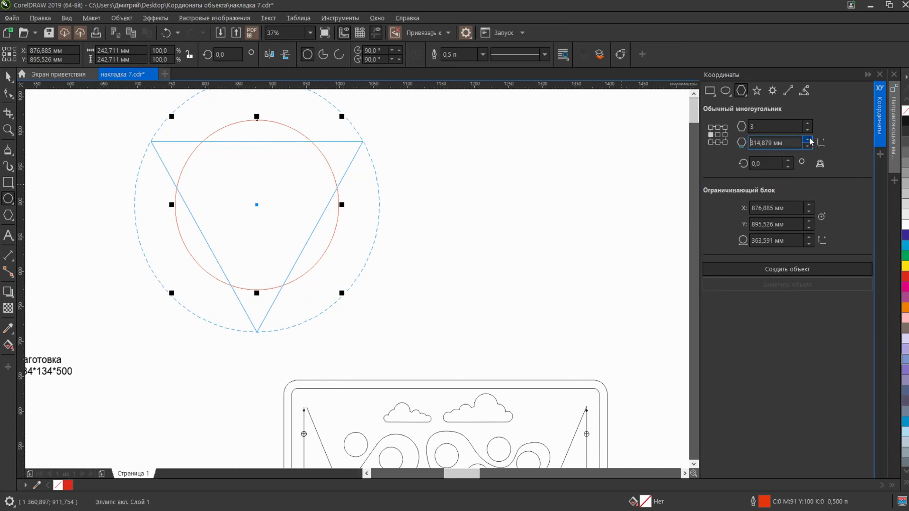
scroll(811, 142, "up", 6)
scroll(411, 261, "down", 2)
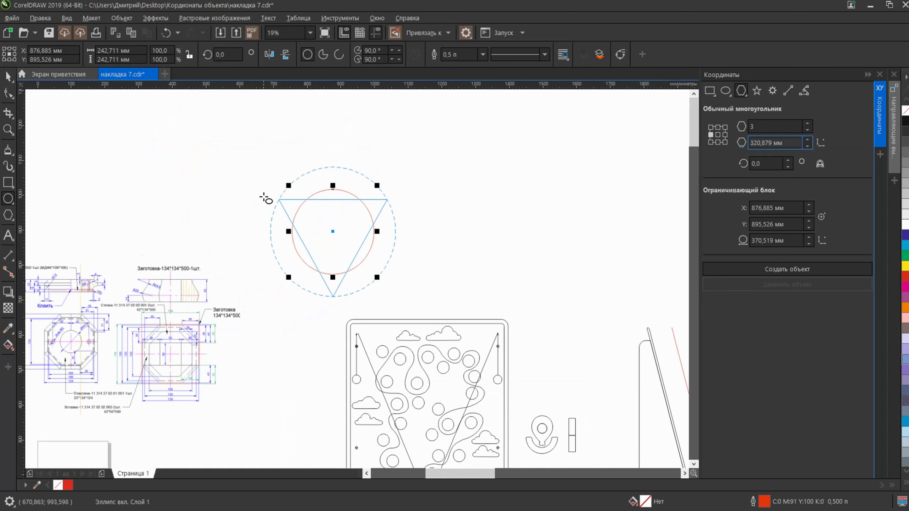
scroll(808, 141, "up", 3)
Switch the object type to the ordinary polygon and raise its number of sides to 7
left_click(744, 94)
left_click(759, 107)
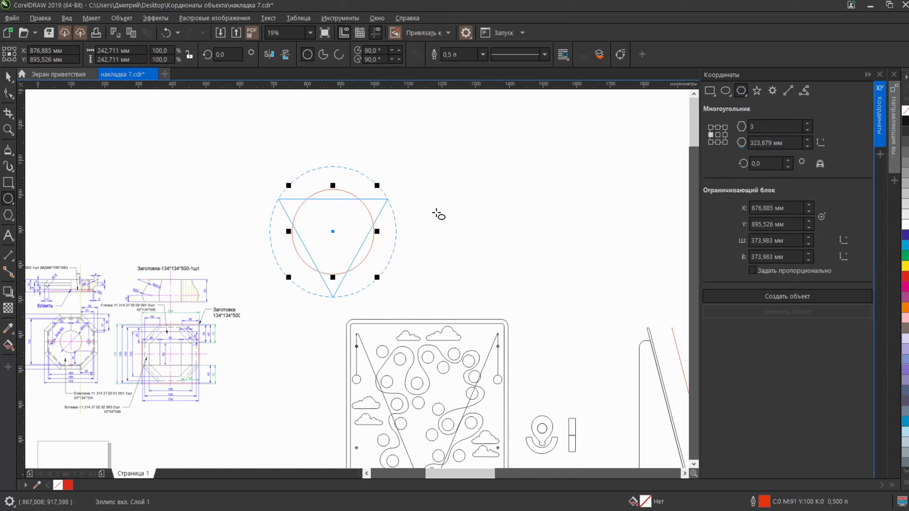
left_click(805, 124)
left_click(805, 123)
left_click(805, 123)
left_click(805, 123)
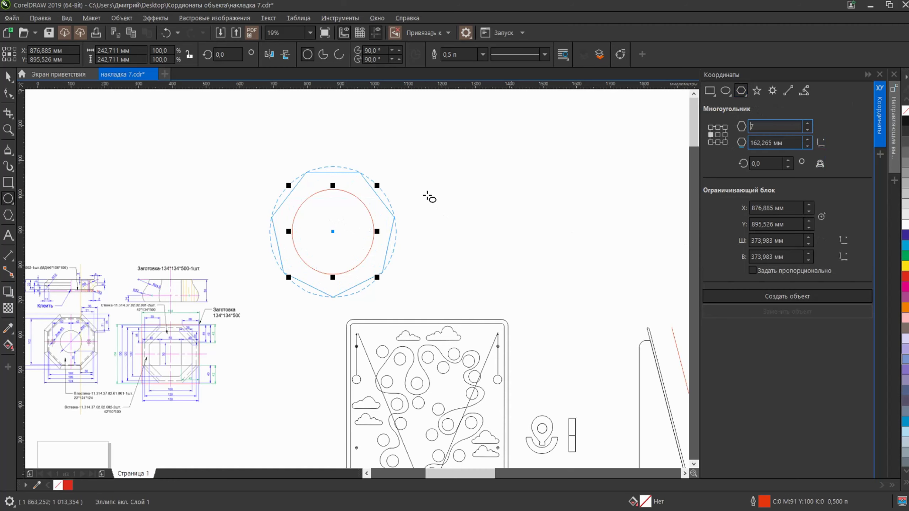
Set the seven-sided polygon's bounding box width to 500 mm, leaving its height unchanged, and create the object
scroll(383, 213, "up", 2)
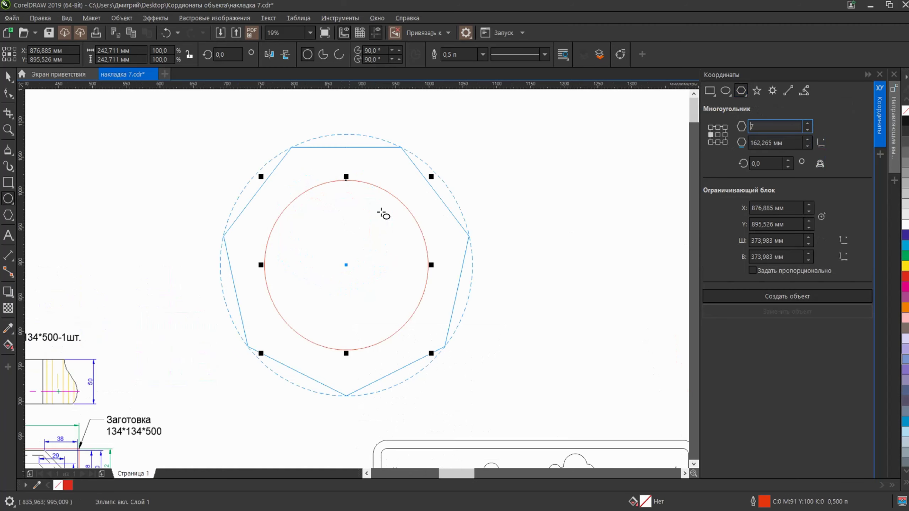
triple_click(809, 238)
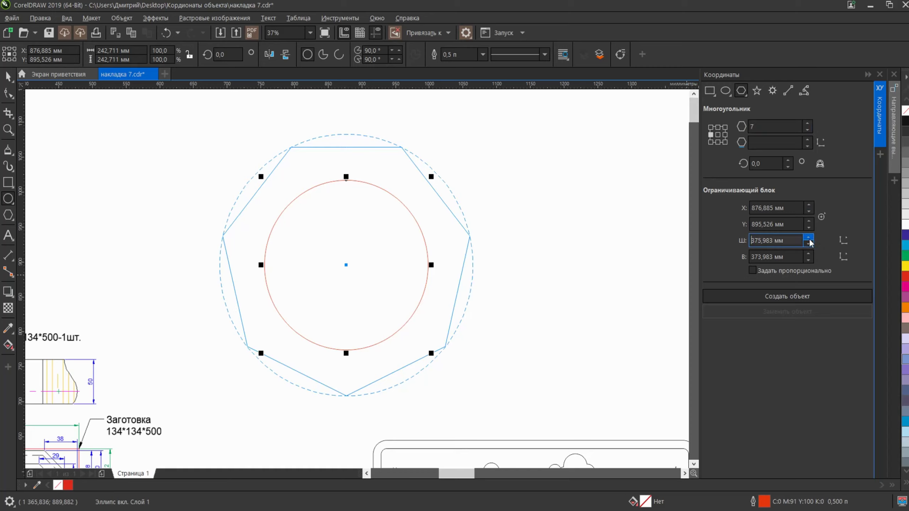
left_click(810, 239)
left_click(811, 240)
left_click(811, 240)
left_click(811, 239)
left_click(811, 239)
left_click(810, 239)
left_click(811, 239)
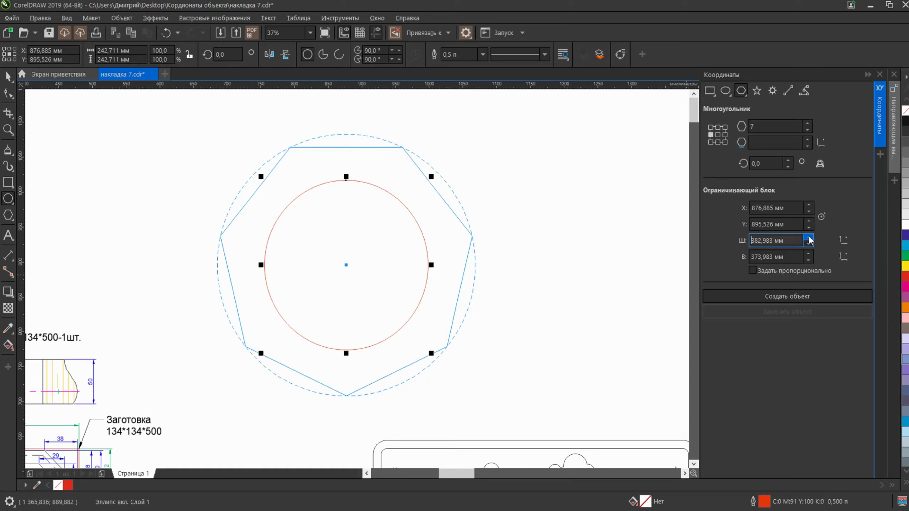
left_click_drag(791, 240, 679, 244)
type("500")
key("Return")
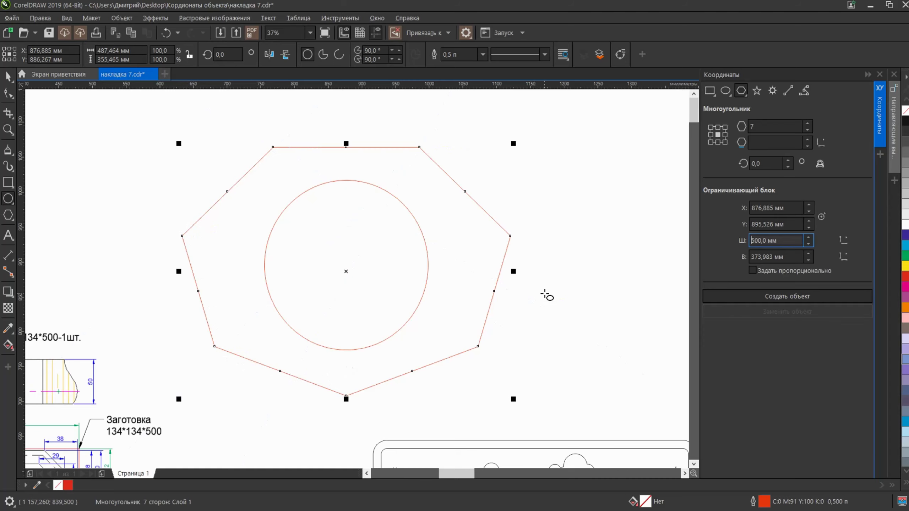
Select the red circle together with the seven-sided polygon and delete both
scroll(425, 217, "down", 2)
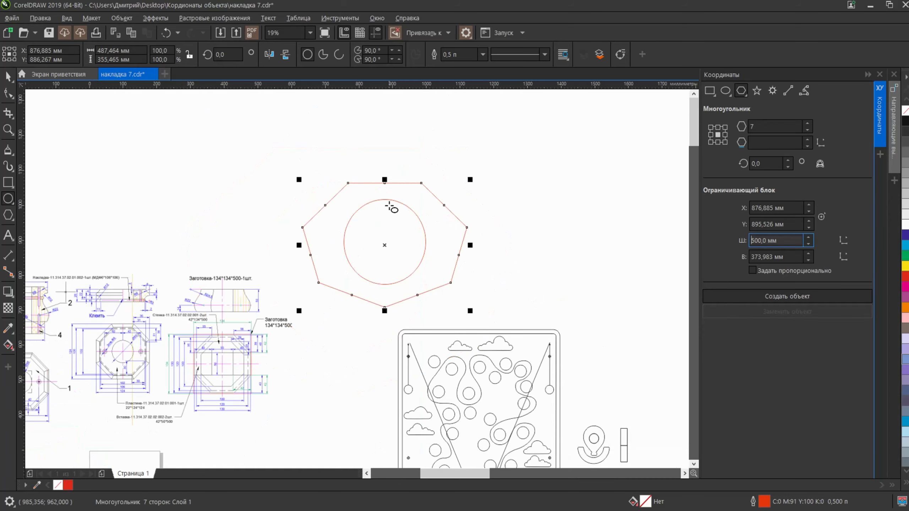
left_click(10, 77)
left_click_drag(249, 132, 534, 310)
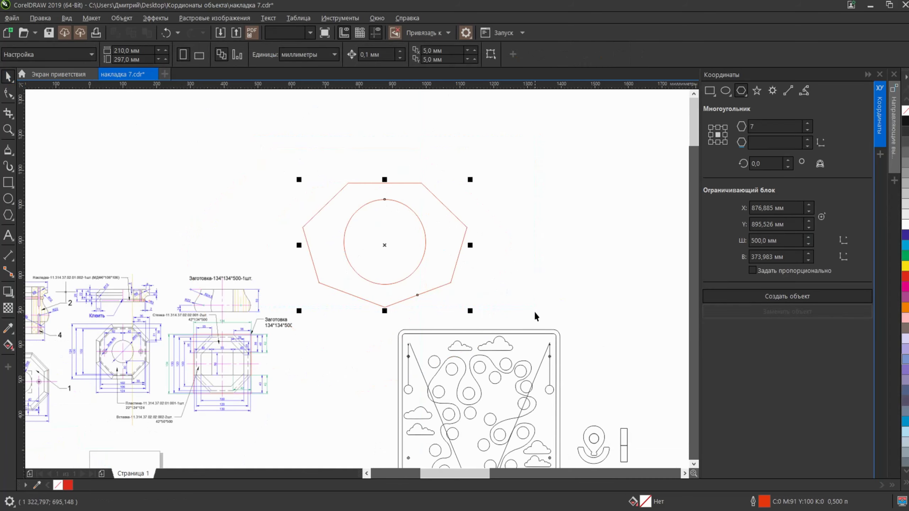
key("Delete")
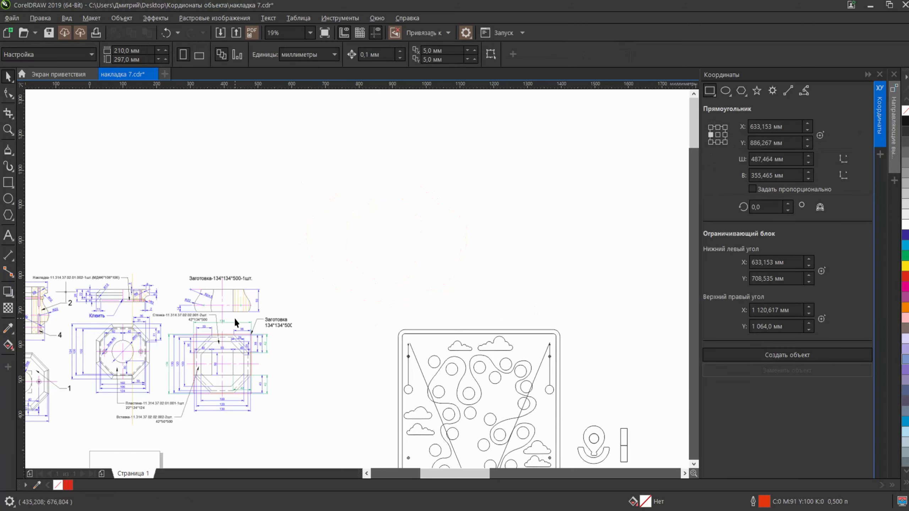
Examine the photo of the carved octagonal base and the dimensioned drawing of its octagonal part 1
left_click_drag(251, 295, 457, 237)
left_click_drag(312, 282, 410, 224)
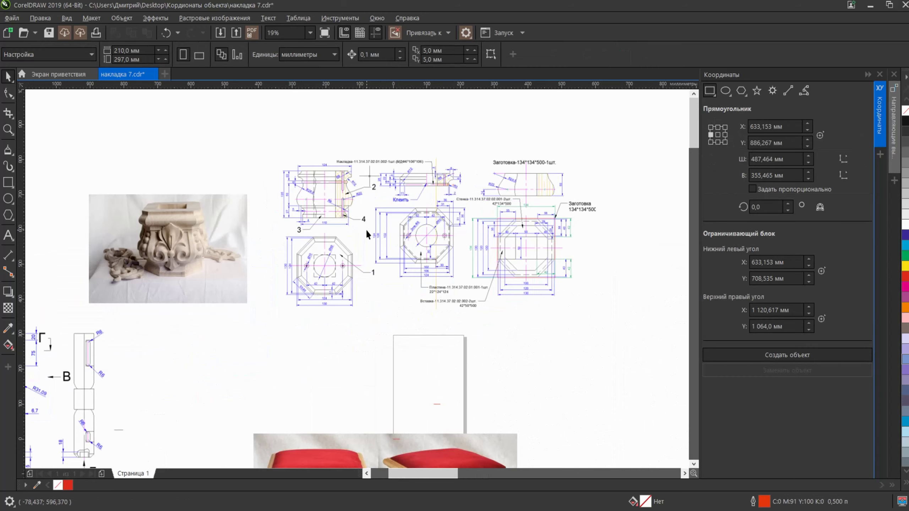
scroll(304, 254, "up", 2)
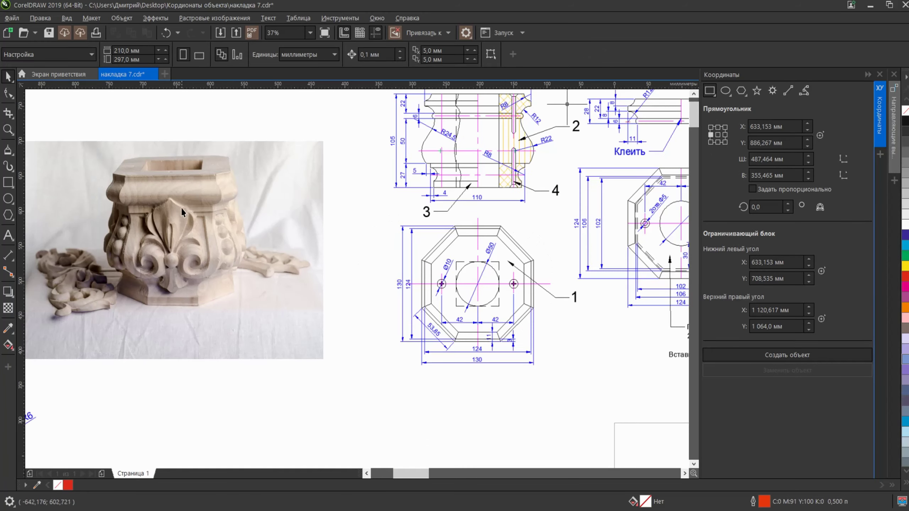
left_click(182, 209)
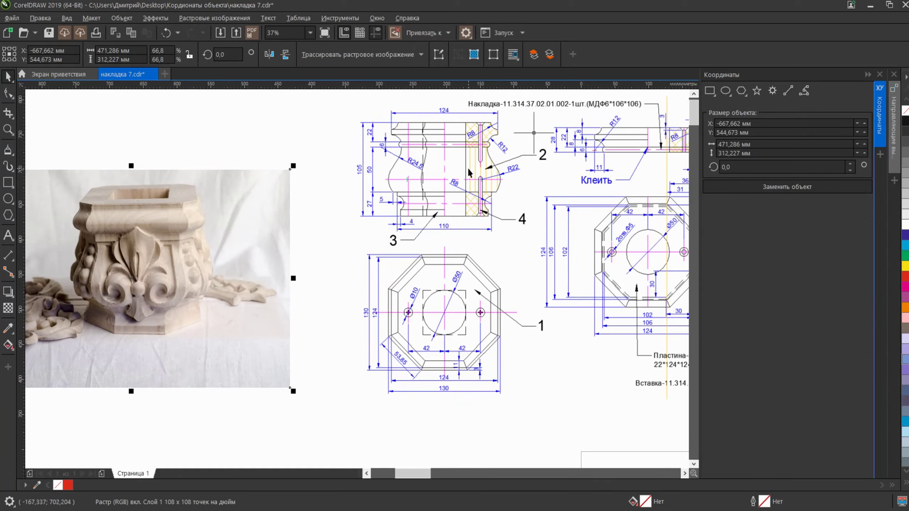
left_click_drag(451, 344, 385, 268)
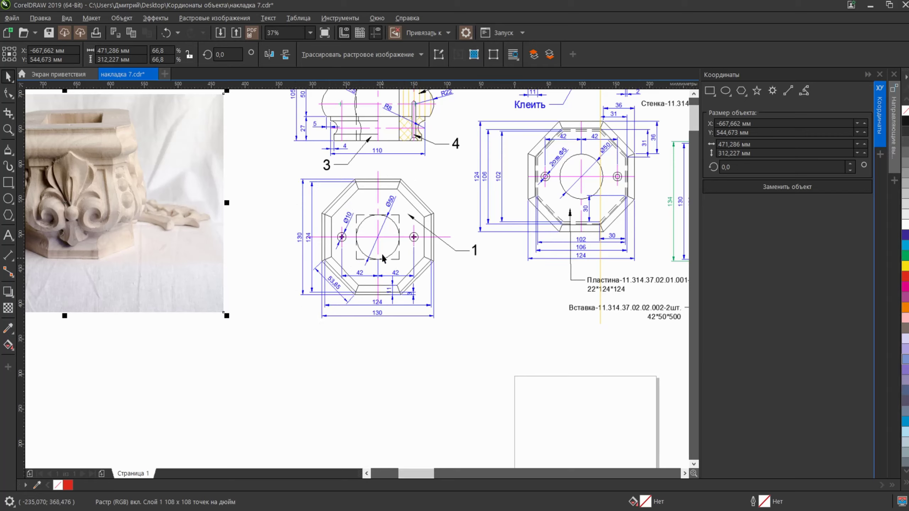
scroll(408, 310, "down", 3)
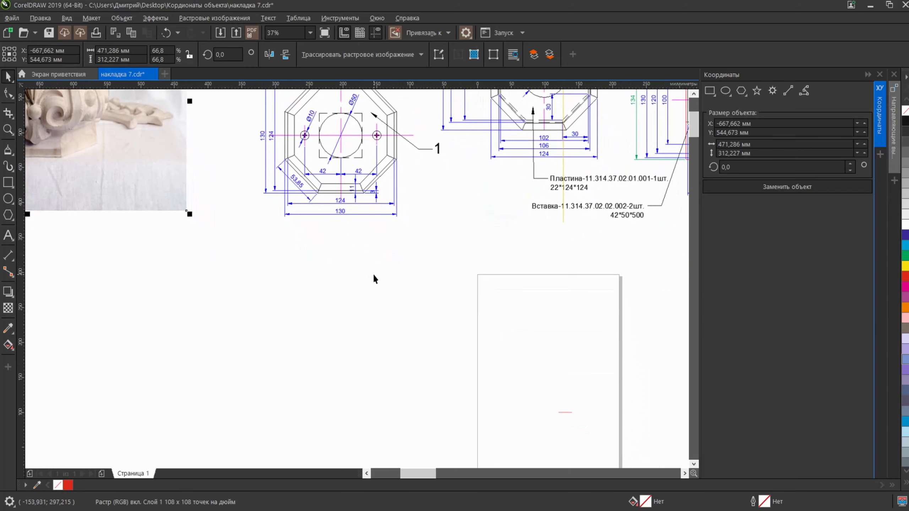
left_click_drag(373, 274, 331, 308)
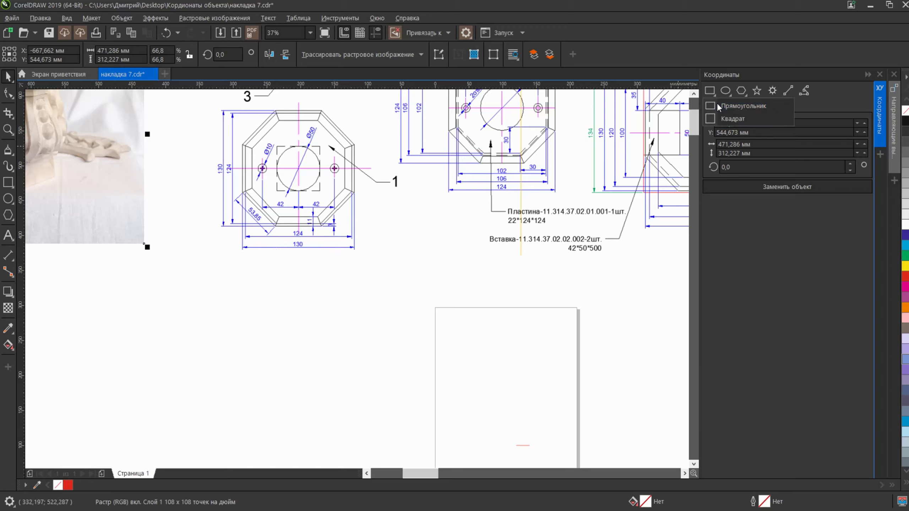
Create a square with a 130 mm side in the empty area below the octagonal part's drawing
left_click(714, 94)
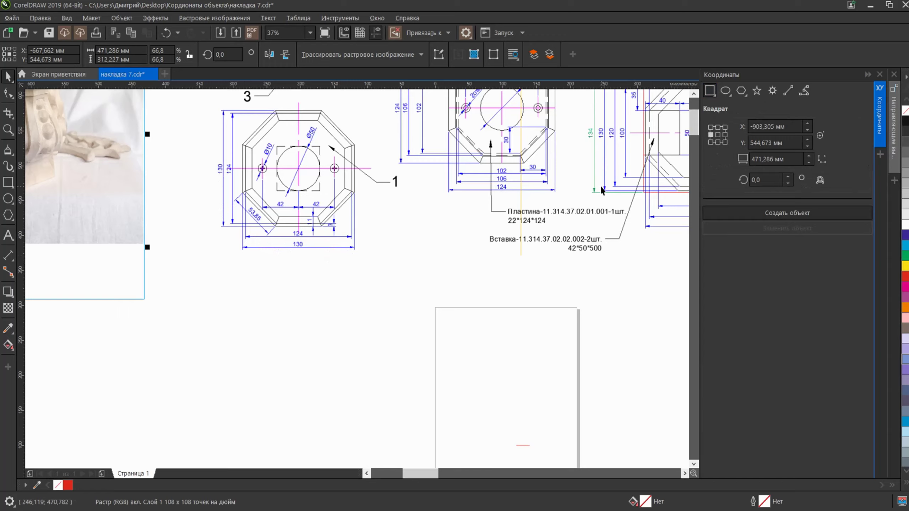
left_click(787, 159)
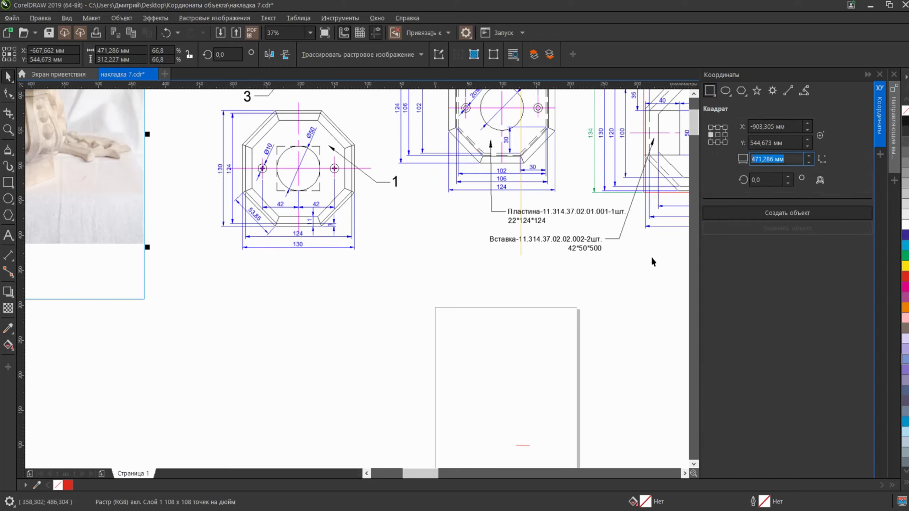
type("130")
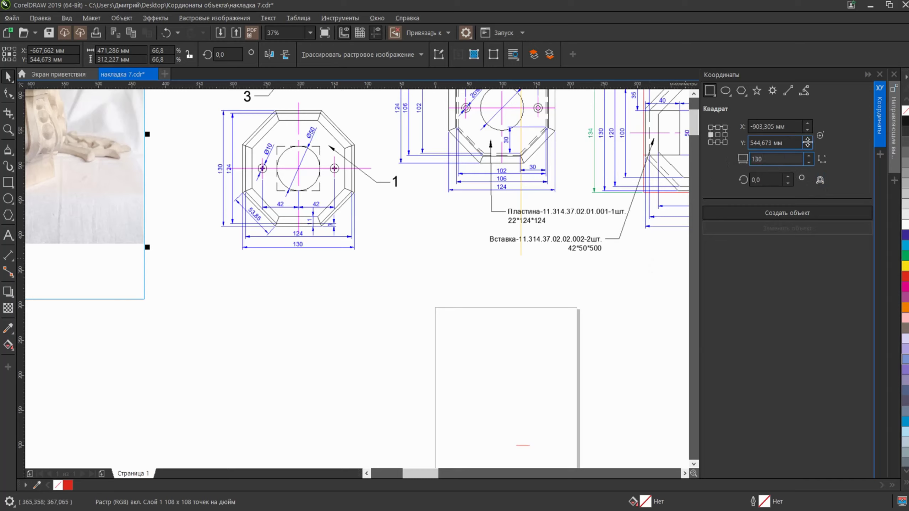
key("Return")
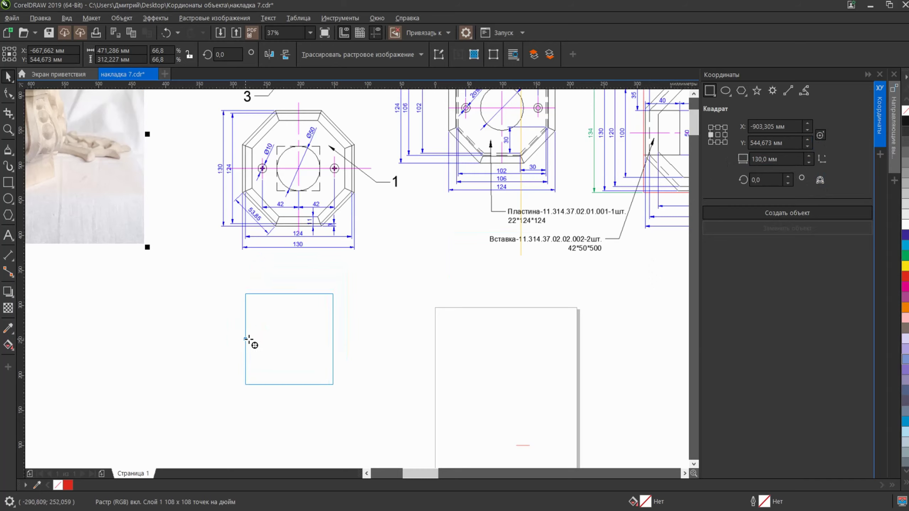
left_click(252, 334)
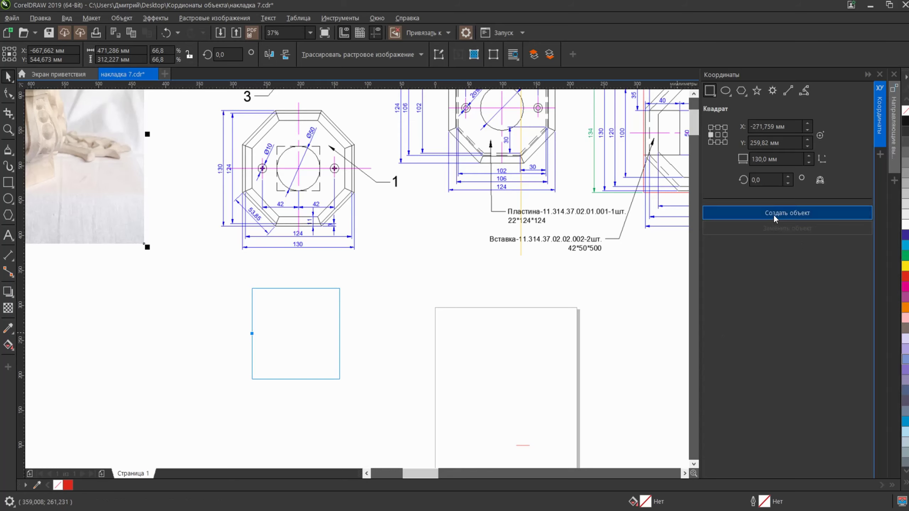
left_click(787, 212)
Create a regular polygon with 8 sides from the dimensions of the selected 130 mm square
left_click(290, 286)
left_click(291, 287)
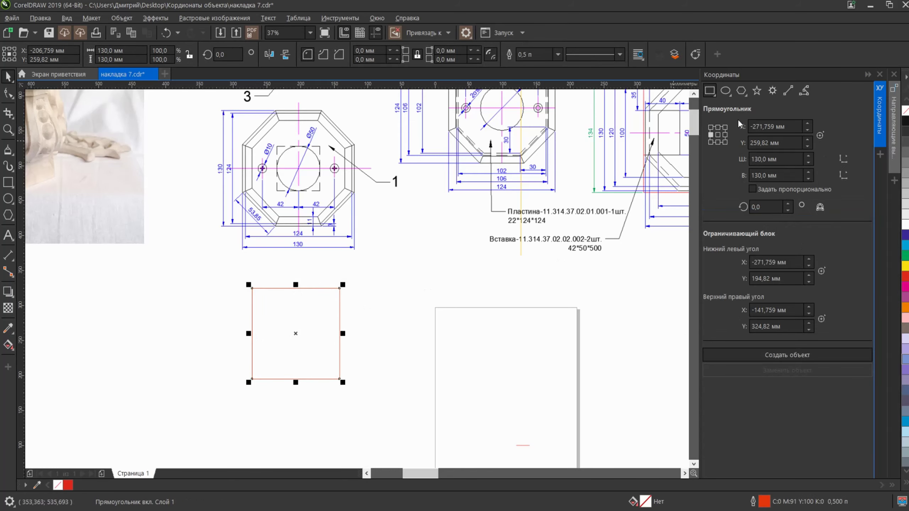
left_click(743, 92)
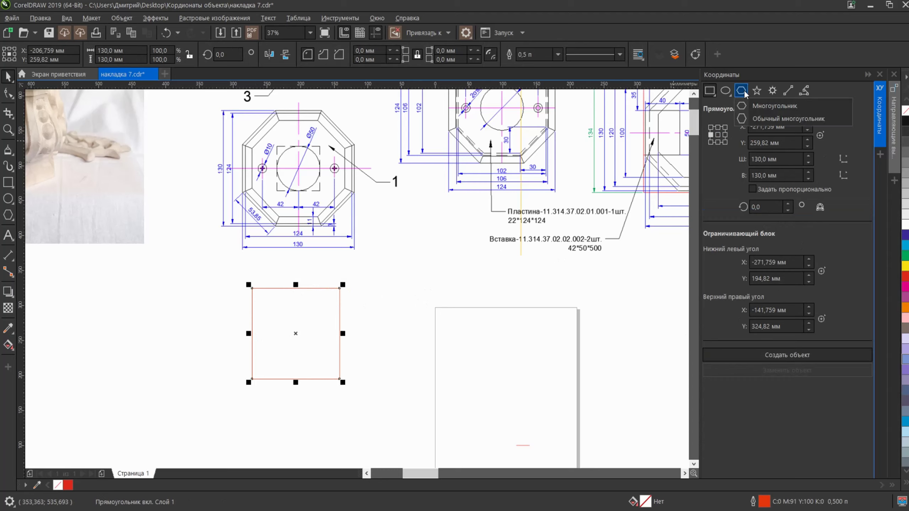
left_click(758, 122)
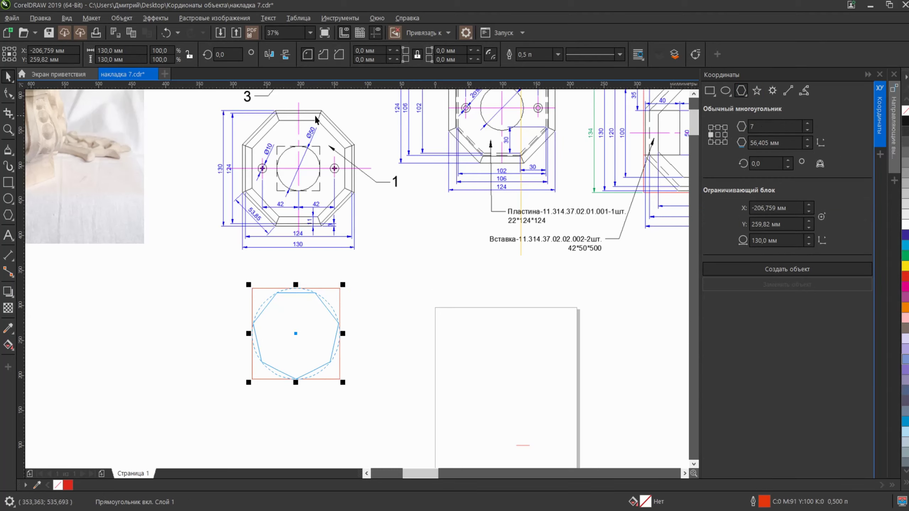
left_click(766, 131)
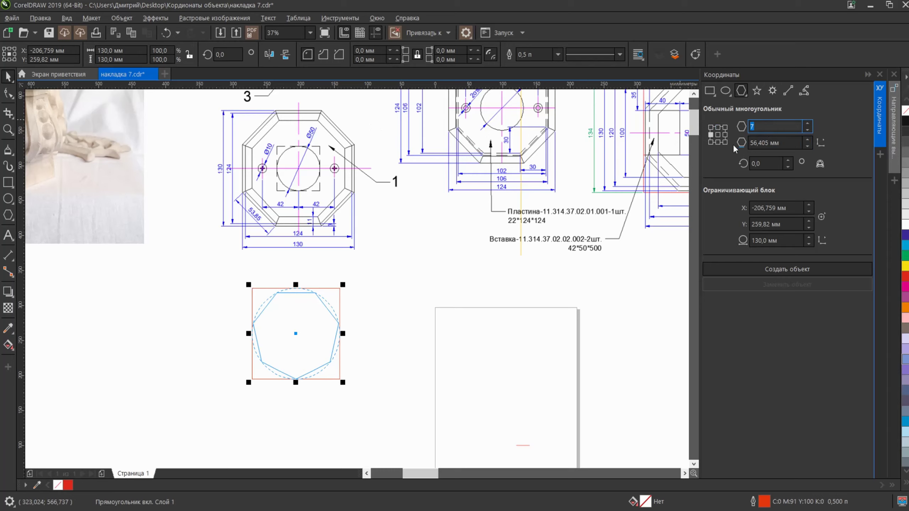
type("8")
left_click(787, 269)
left_click(404, 250)
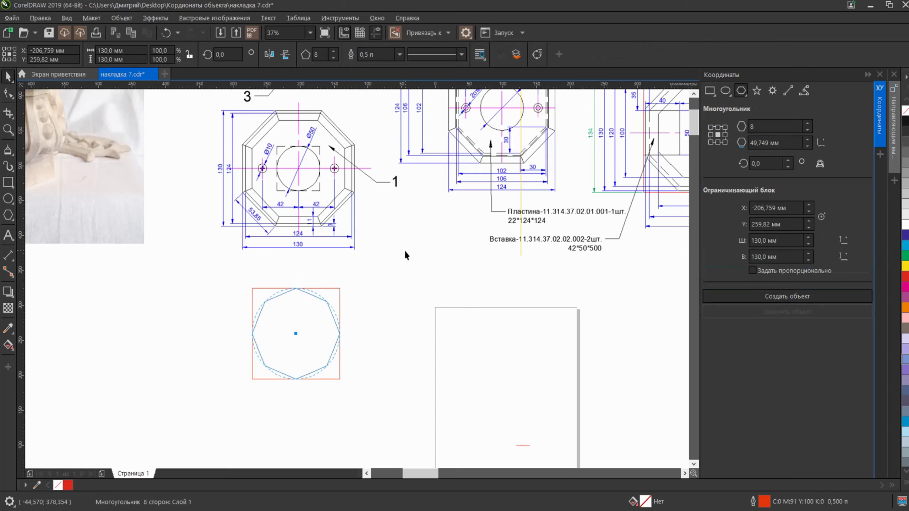
Set the octagon's side length to 53,85 mm and replace the existing object with it
left_click(318, 303)
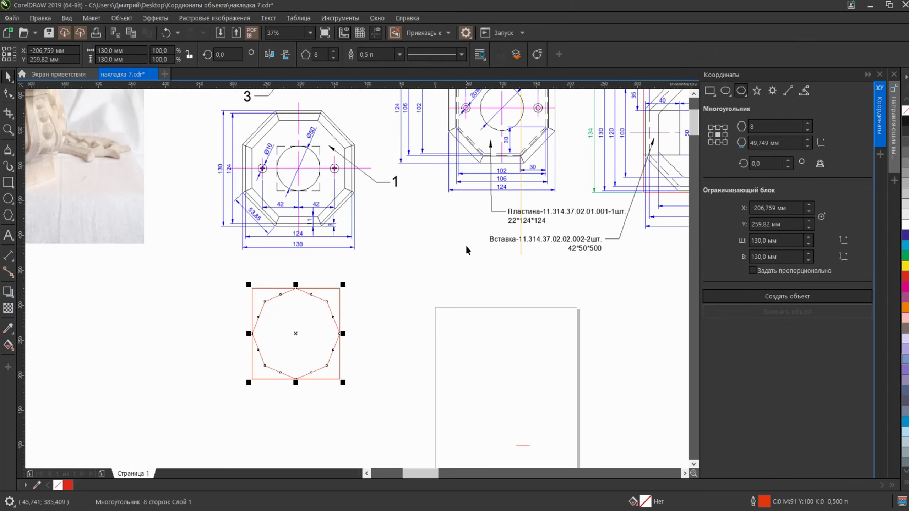
scroll(252, 218, "up", 2)
scroll(254, 217, "down", 1)
left_click_drag(409, 278, 405, 260)
left_click_drag(795, 142, 706, 140)
type("53,85")
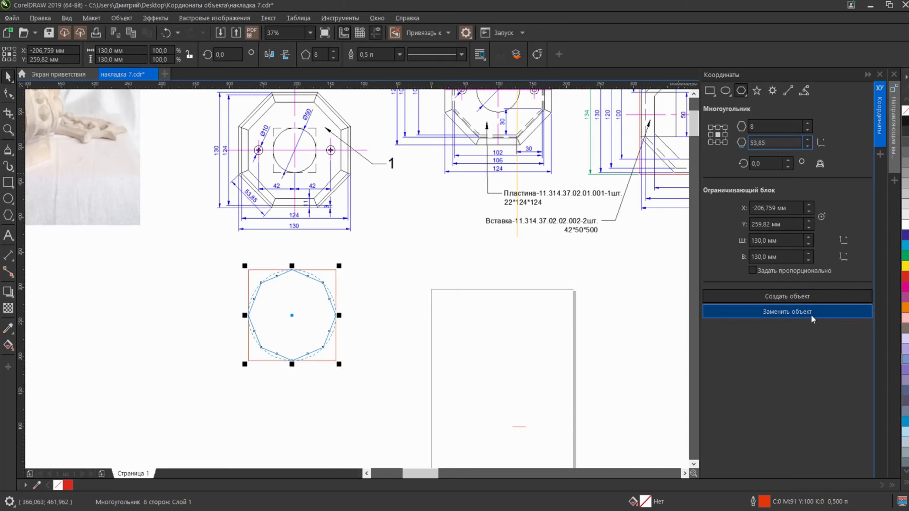
left_click(799, 312)
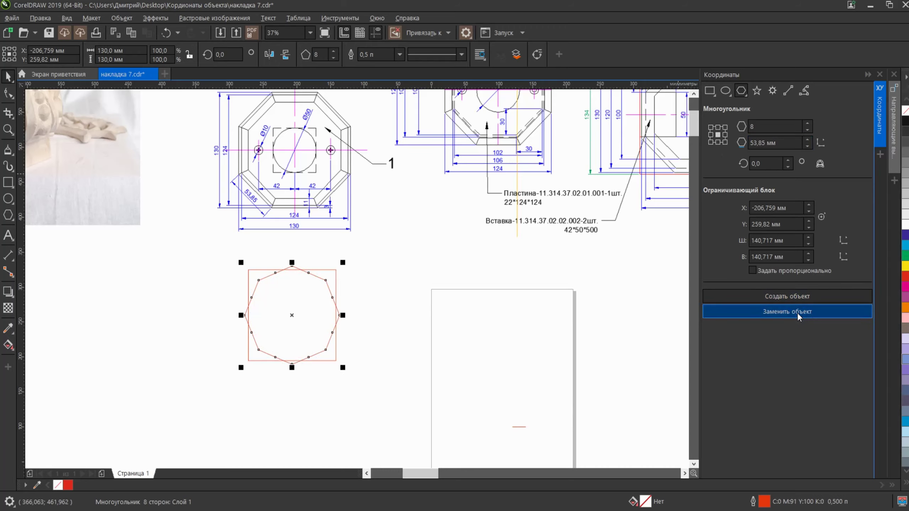
Rotate the octagon about its centre to 67,5° so its flat sides lie along the square's sides
left_click(383, 232)
left_click(323, 282)
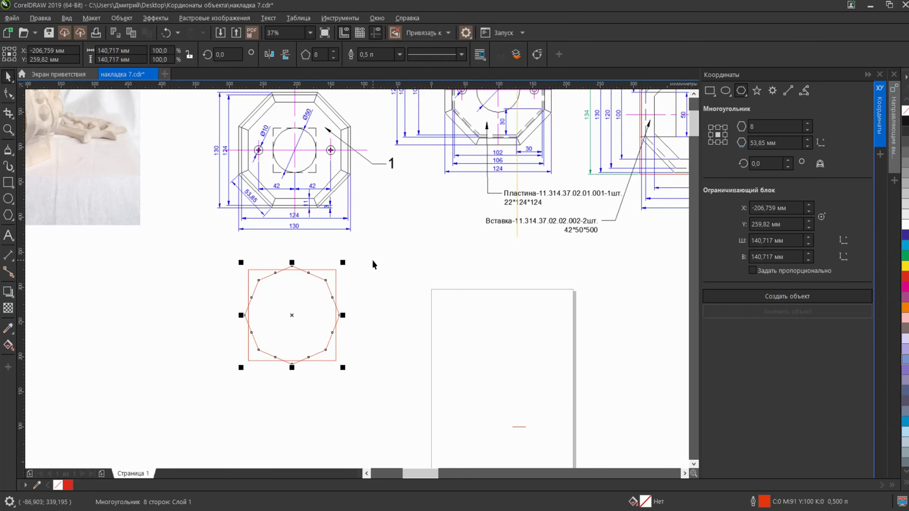
scroll(367, 246, "up", 1)
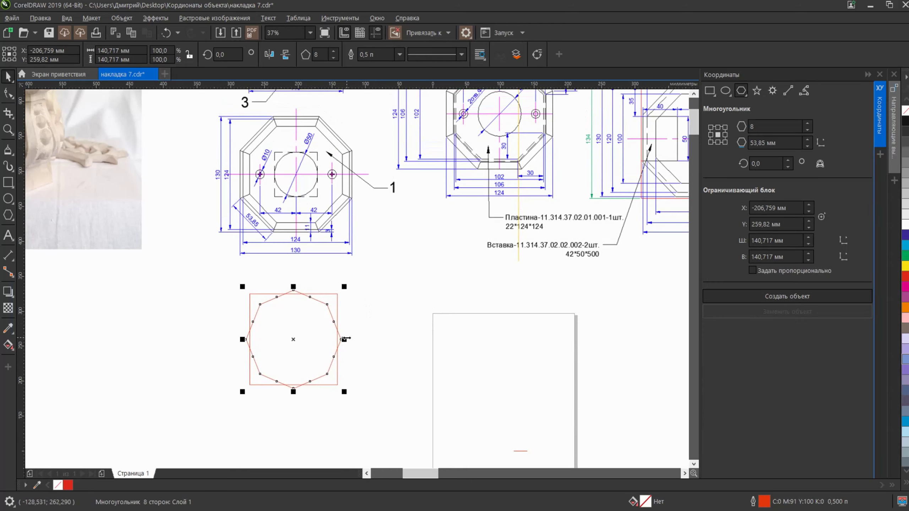
left_click(340, 341)
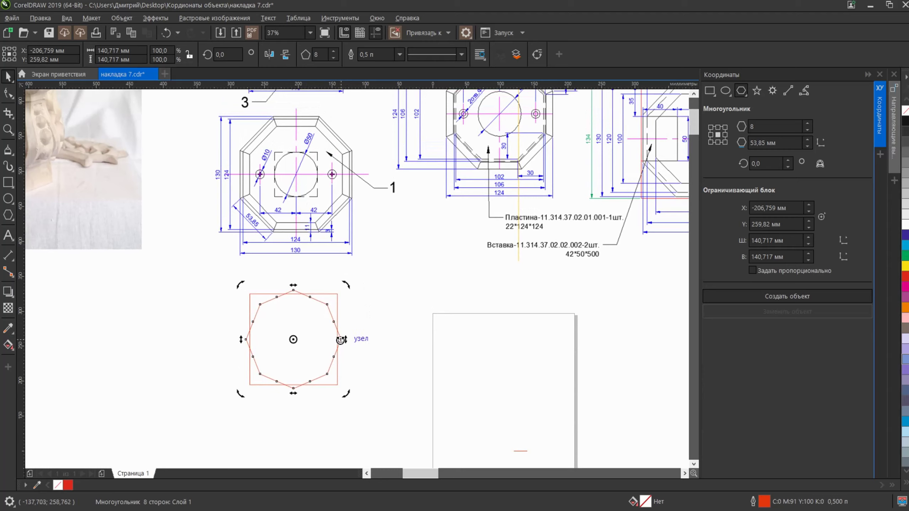
left_click_drag(340, 339, 311, 295)
left_click(390, 315)
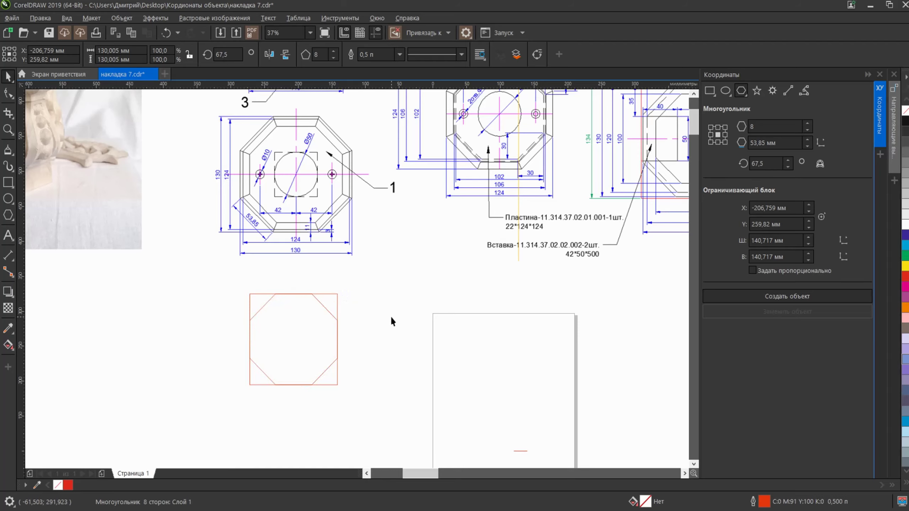
Compare the rotated octagon with the dimensioned drawing of part 1, examining its nested contours and edge offset dimensions
scroll(290, 297, "up", 5)
scroll(308, 268, "down", 5)
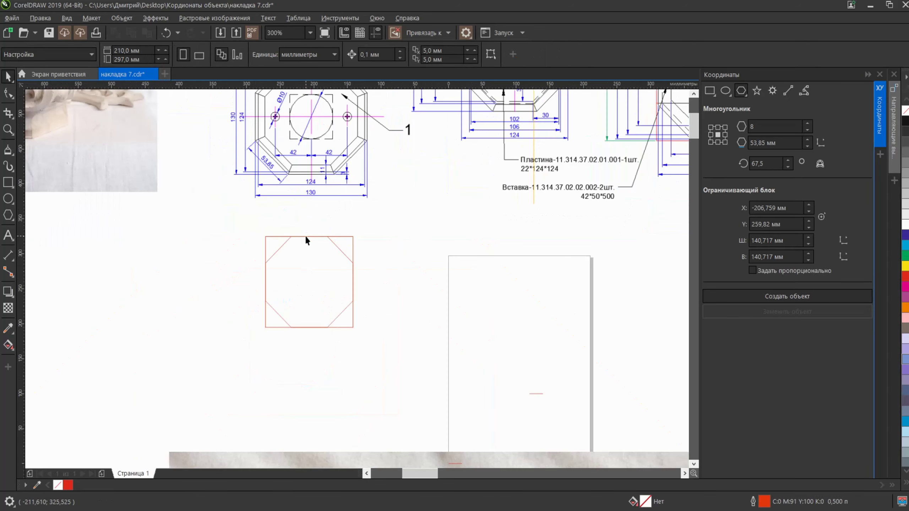
left_click(287, 243)
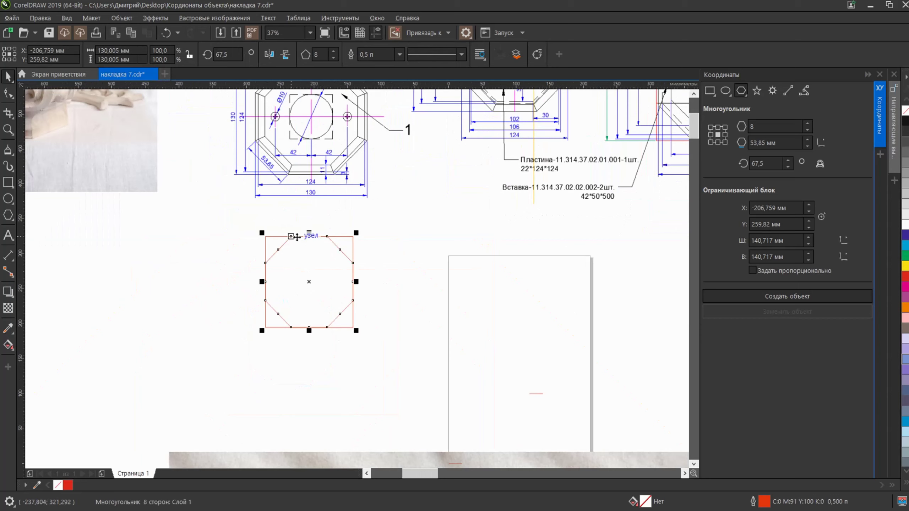
left_click(410, 268)
left_click_drag(388, 242, 367, 290)
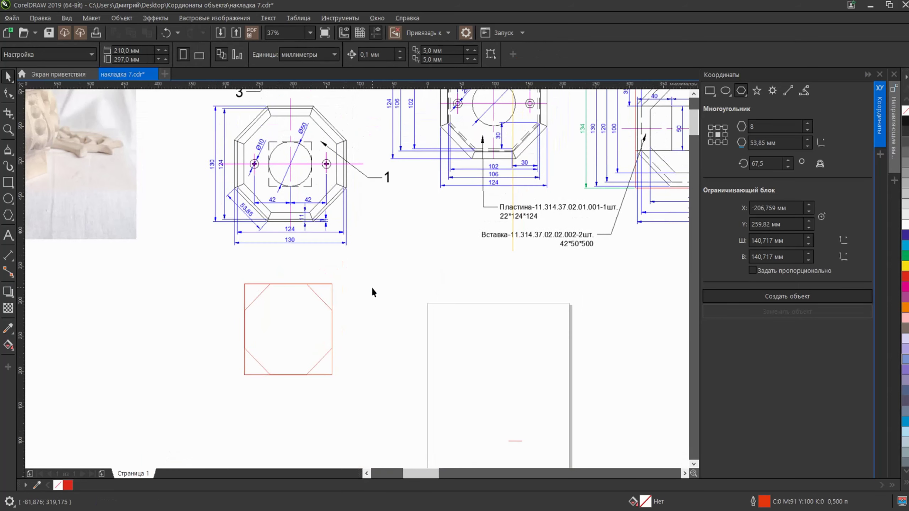
scroll(362, 263, "up", 3)
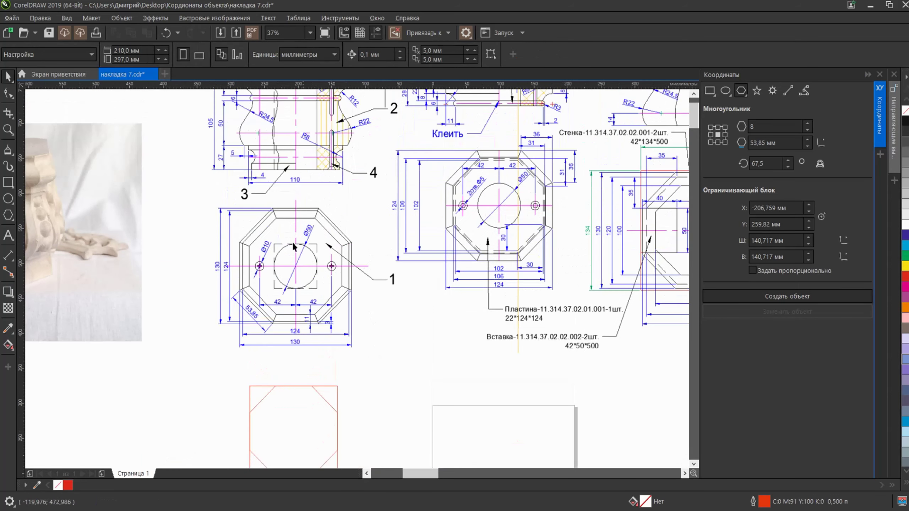
scroll(259, 221, "up", 2)
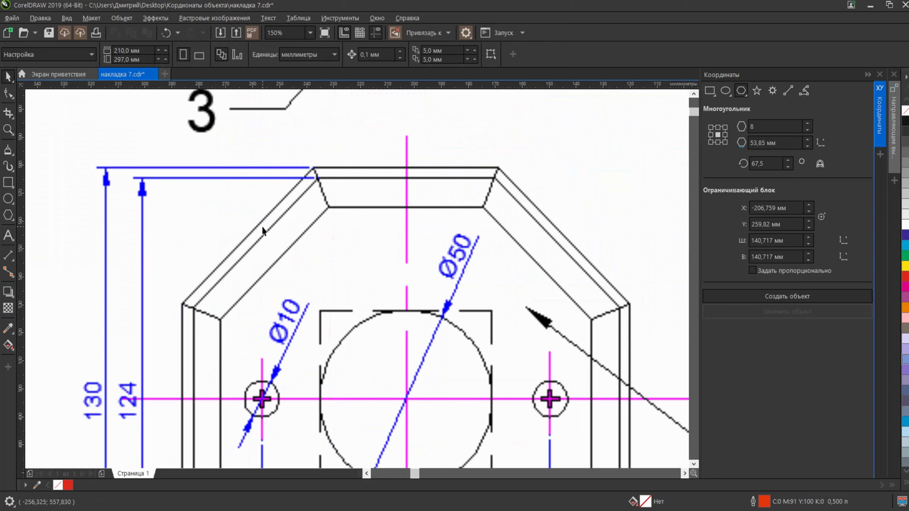
scroll(262, 229, "down", 2)
left_click_drag(332, 294, 316, 241)
scroll(290, 279, "up", 1)
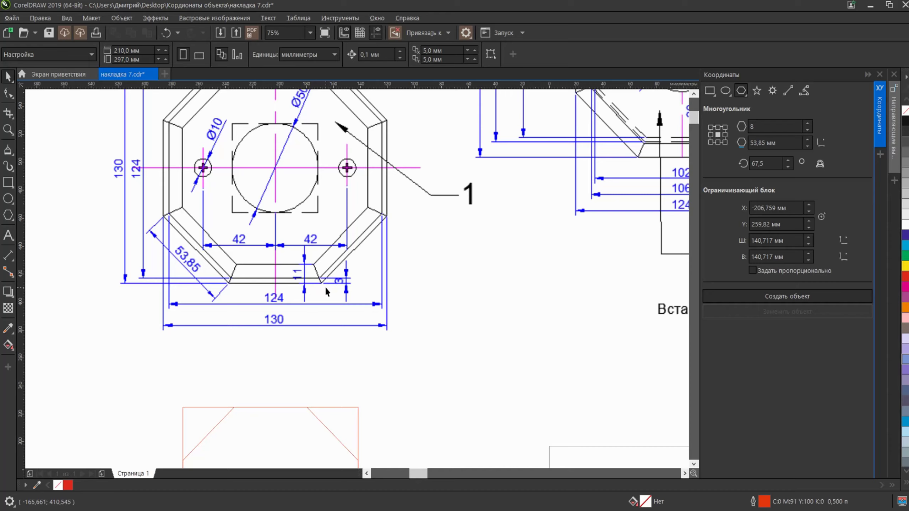
Duplicate the rotated 130 mm octagon in place inside the square, keeping the copy selected
scroll(327, 281, "down", 1)
left_click_drag(349, 301, 352, 239)
scroll(292, 294, "up", 2)
left_click_drag(292, 297, 294, 246)
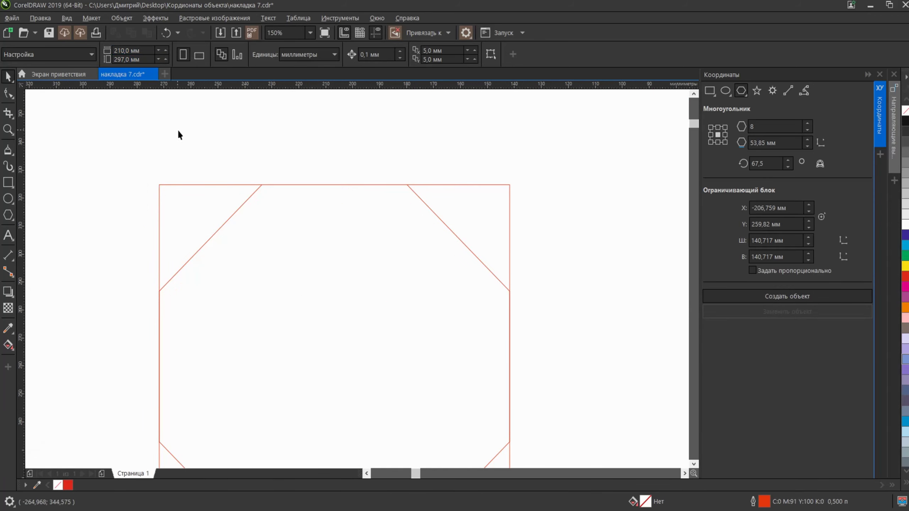
left_click(223, 224)
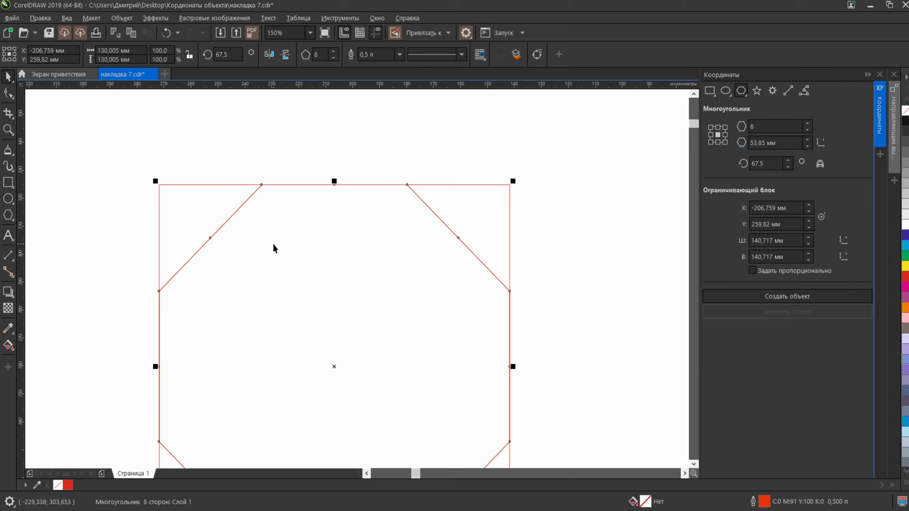
scroll(264, 204, "down", 2)
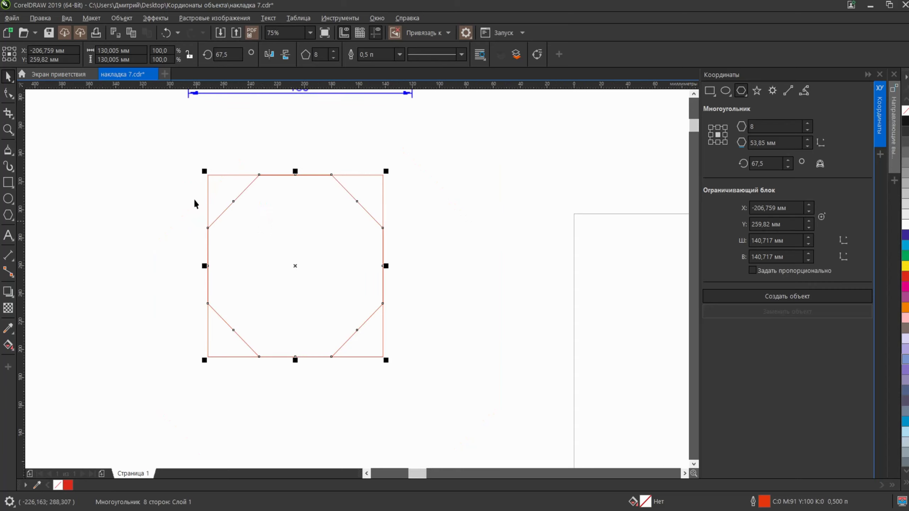
left_click(7, 129)
left_click_drag(158, 150, 437, 403)
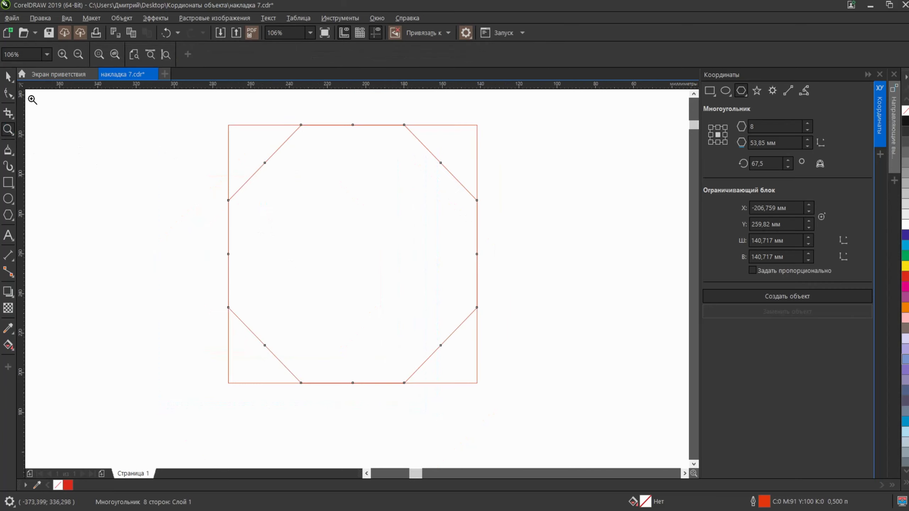
key("space")
left_click_drag(141, 187, 93, 211)
left_click(136, 214)
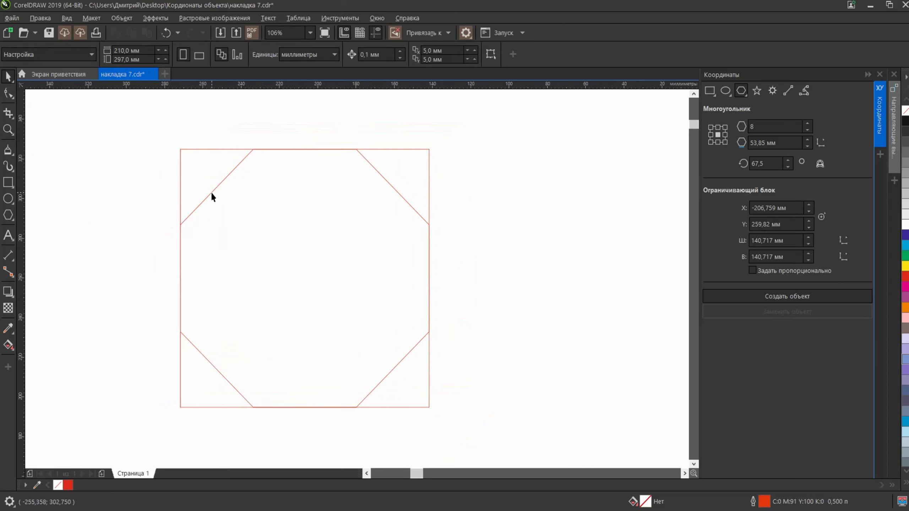
left_click(210, 191)
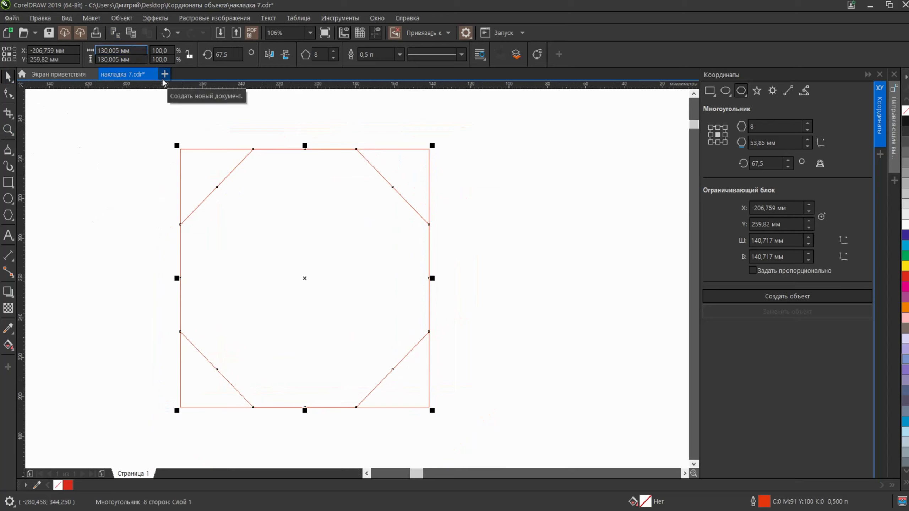
Try to reduce the octagon copy's width by 11*2 mm without locking its proportions
type("-11*2")
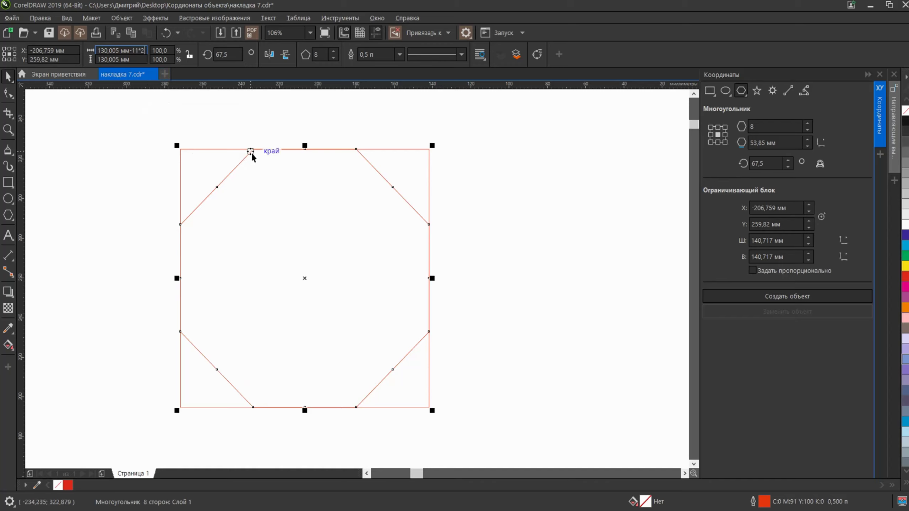
key("Return")
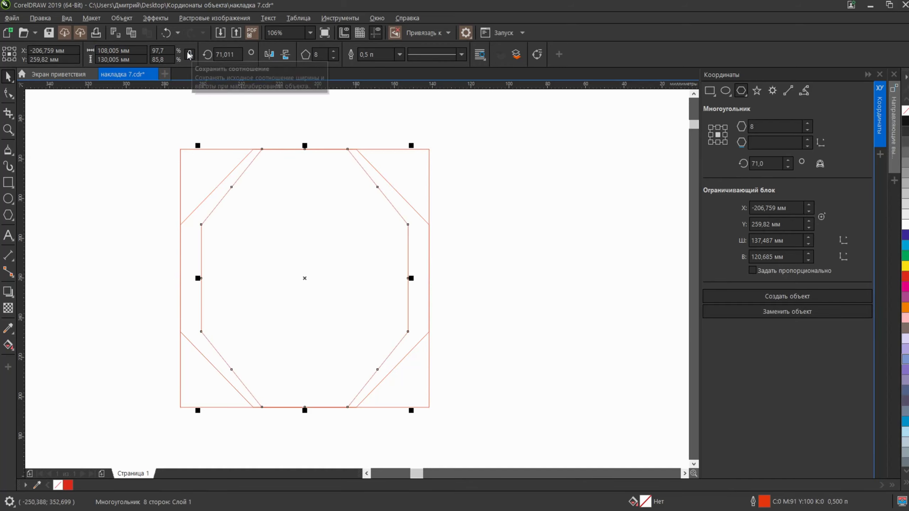
left_click(165, 33)
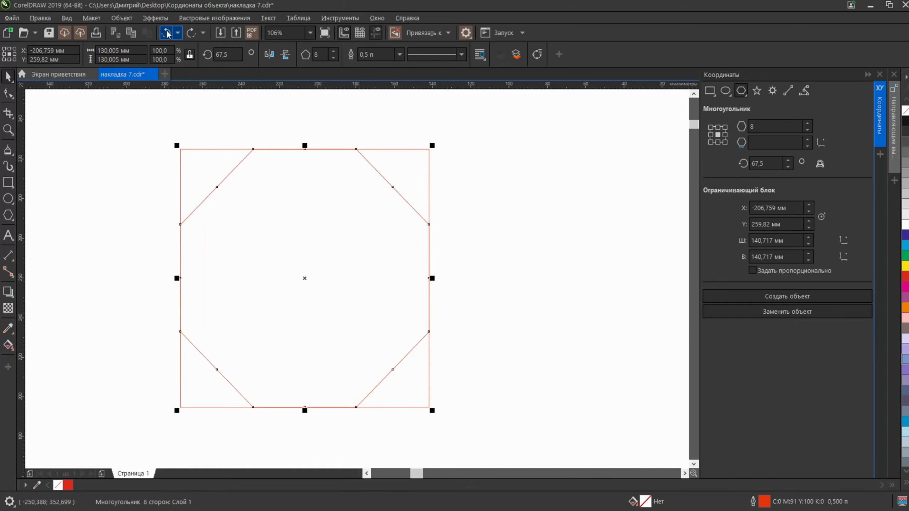
Reduce the octagon copy's width by 11*2 mm with its proportions locked to form the inner contour
left_click(220, 126)
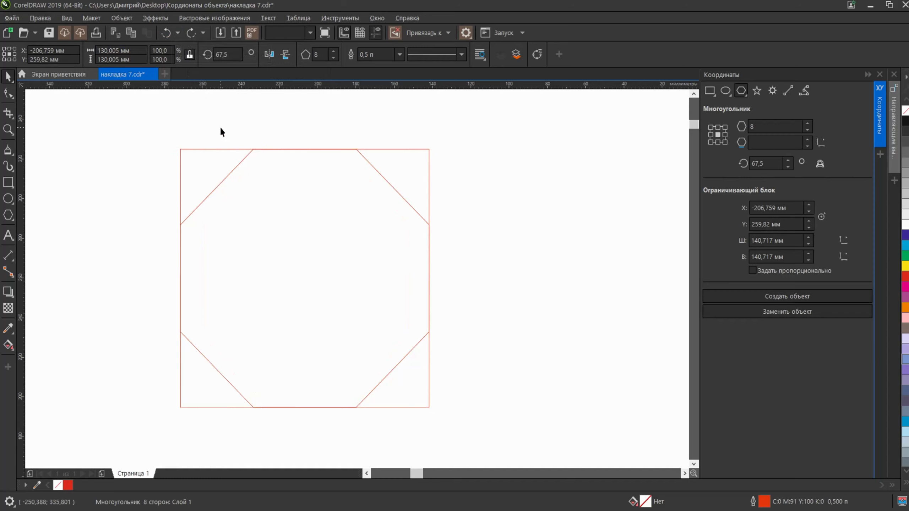
left_click(239, 160)
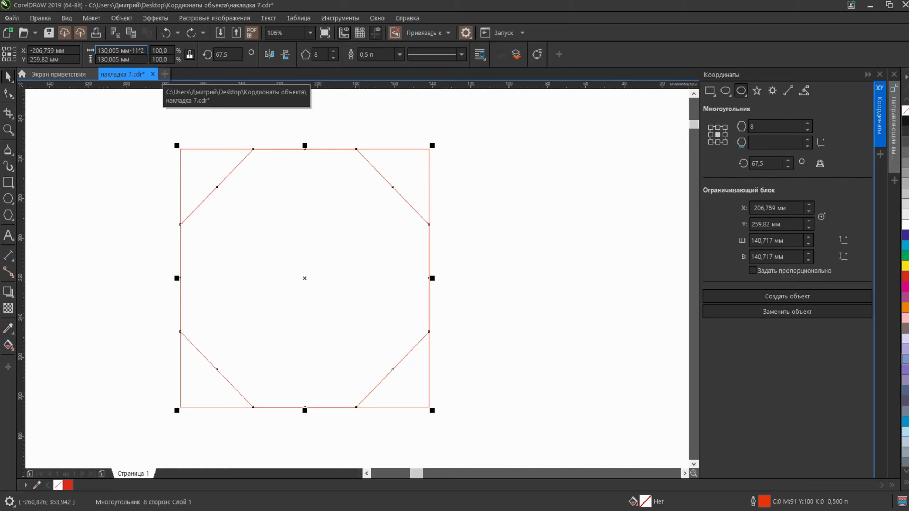
key("Return")
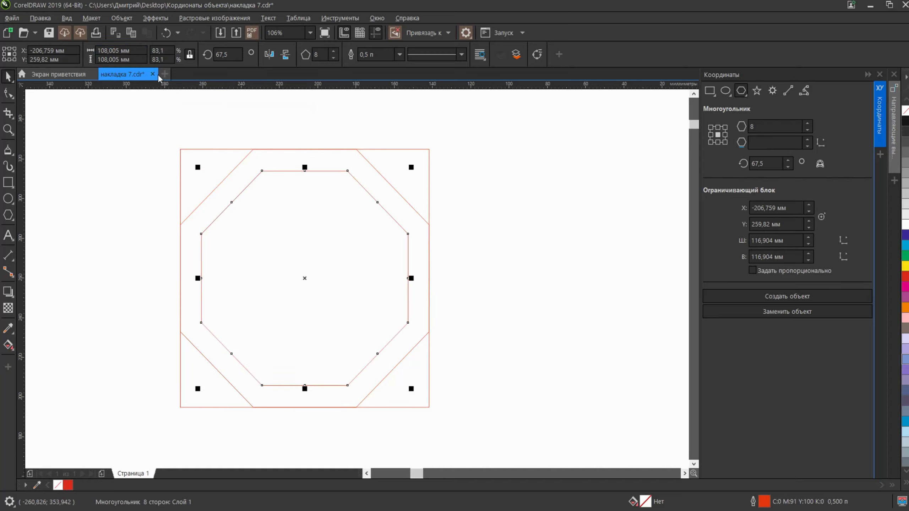
left_click(339, 301)
Measure the gap between the upper edges of the outer and inner octagons with a dimension line, and remove the dimension
scroll(339, 301, "down", 3)
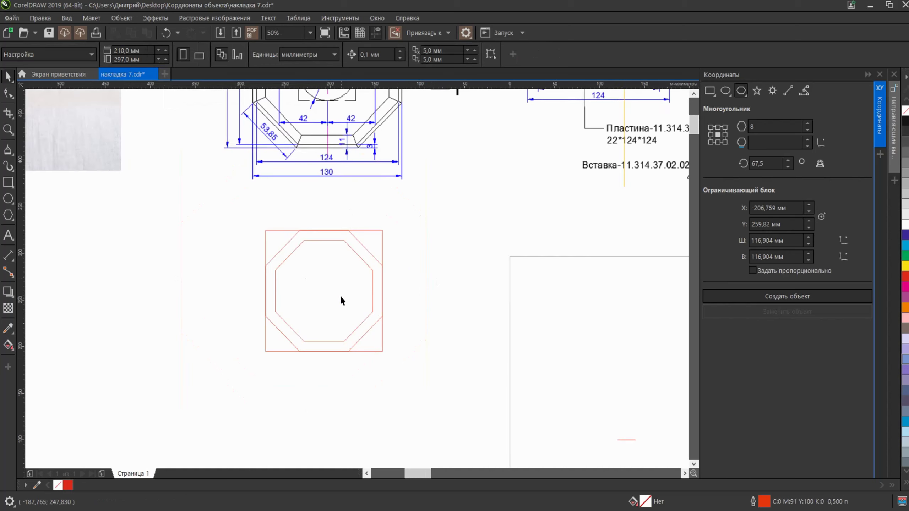
left_click(8, 255)
scroll(318, 233, "up", 3)
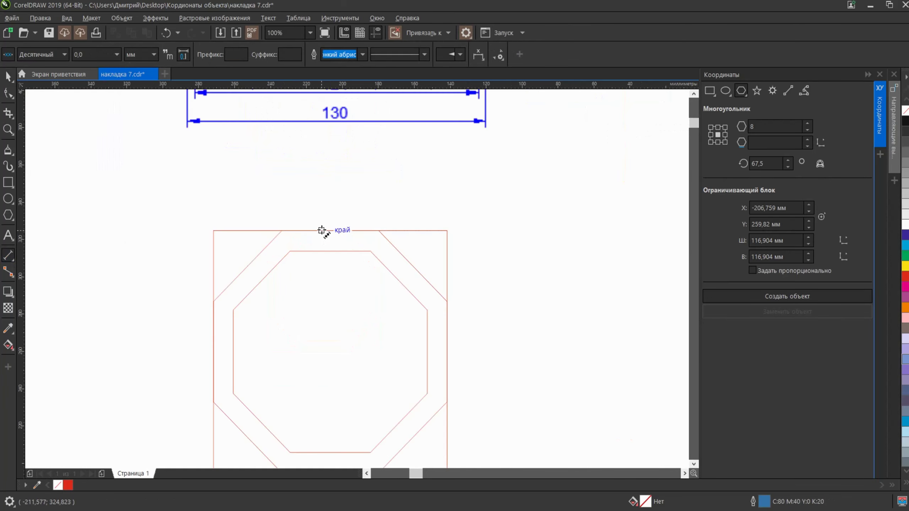
left_click(321, 252)
left_click(321, 242)
scroll(319, 244, "up", 3)
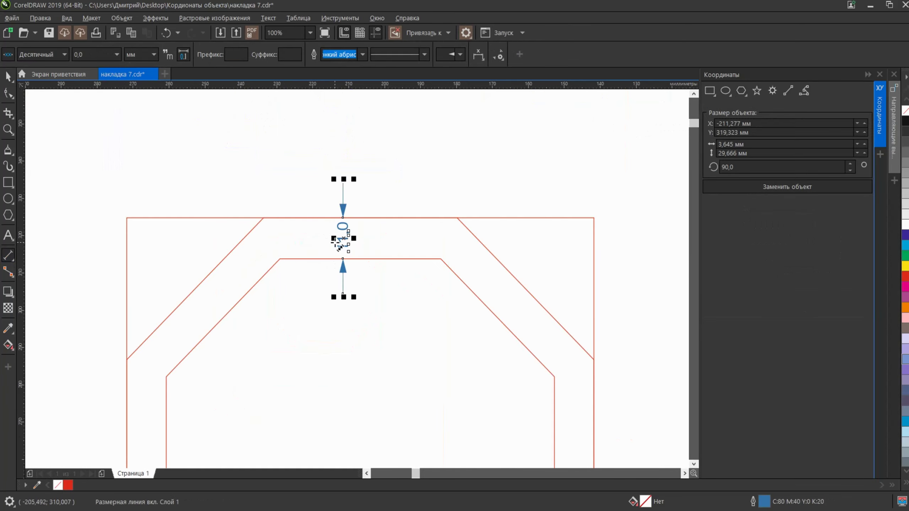
key("ctrl+z")
scroll(337, 243, "down", 1)
left_click(8, 76)
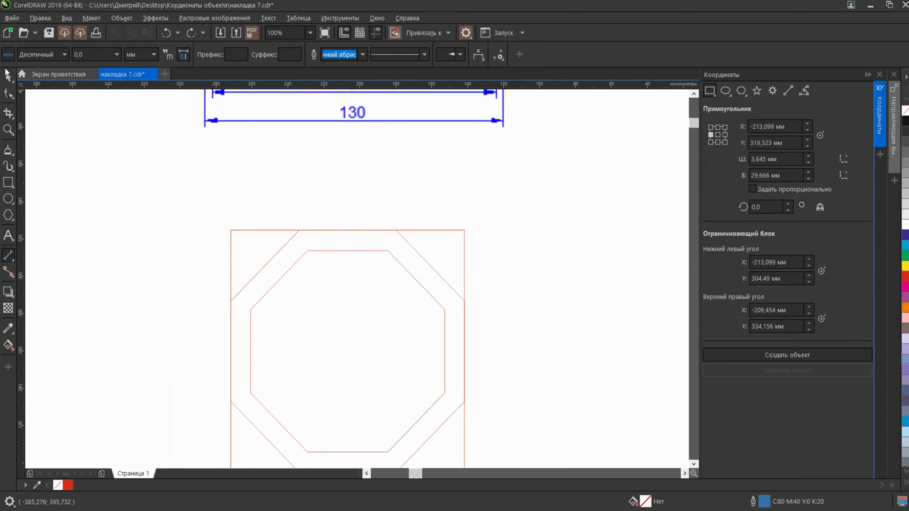
Duplicate the outer octagon in place and scale the copy proportionally to 124,005 mm wide for the middle contour
left_click(270, 260)
left_click_drag(355, 218, 321, 360)
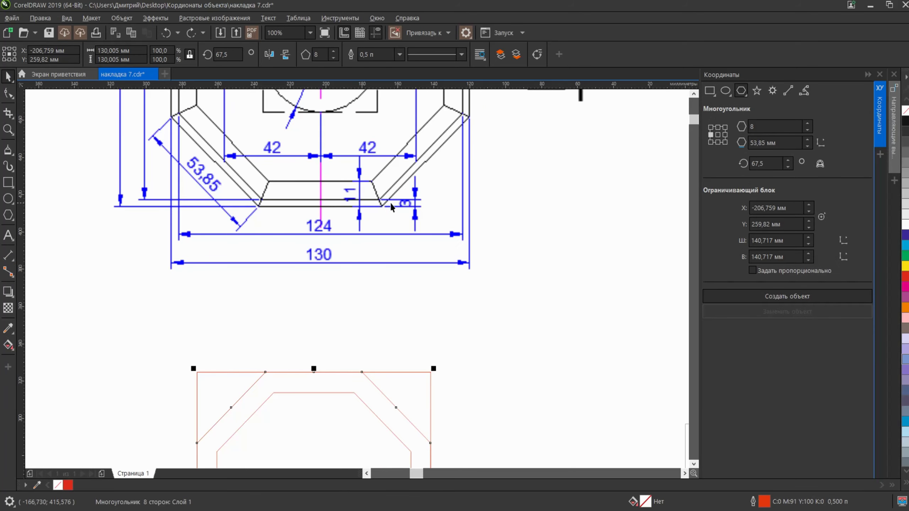
scroll(379, 236, "down", 3)
left_click_drag(283, 235, 285, 154)
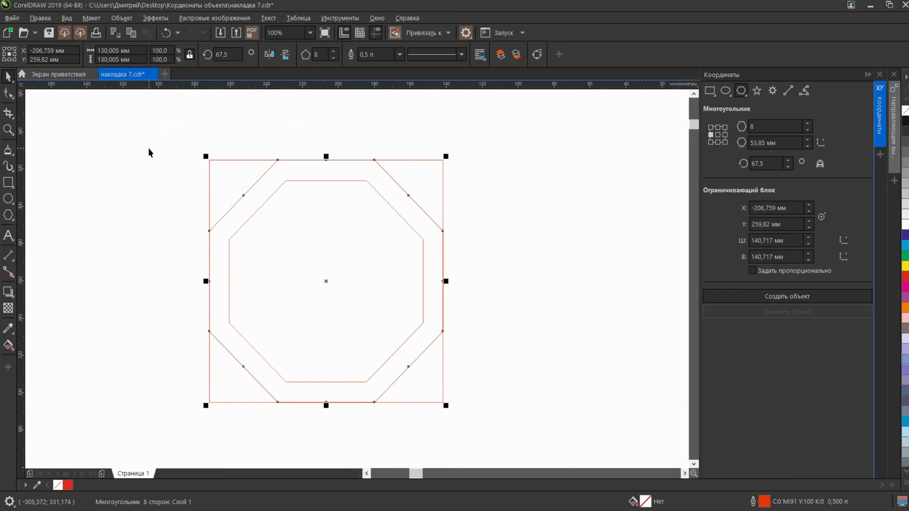
left_click(138, 50)
key("Return")
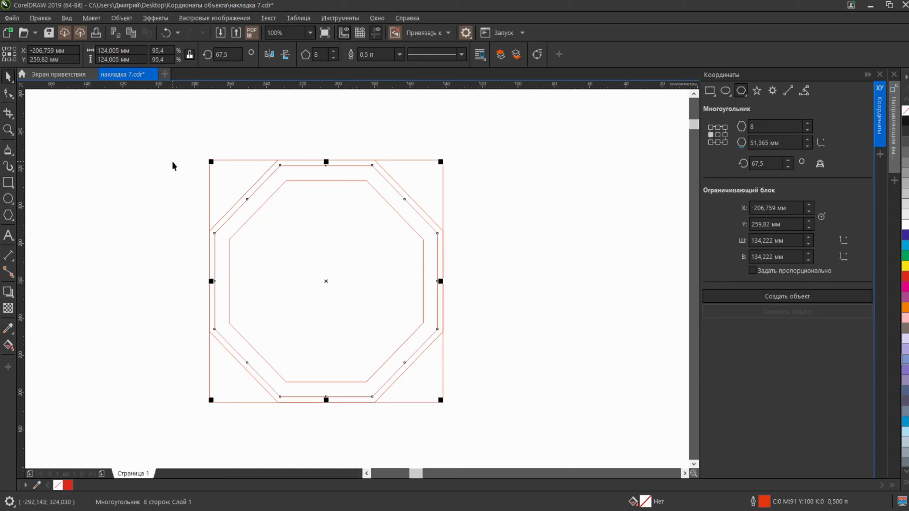
left_click(169, 161)
Compare the three nested octagons with the dimensioned drawing of part 1, including its central circle
scroll(301, 241, "down", 3)
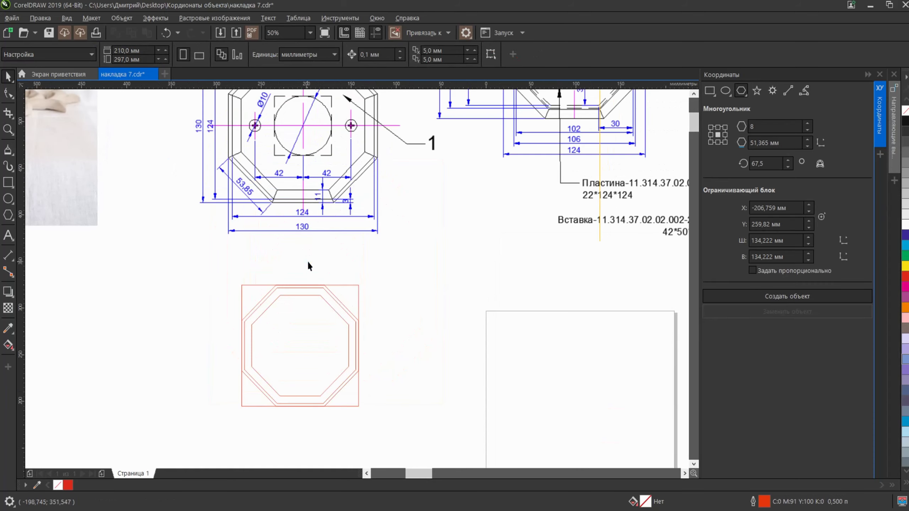
left_click_drag(308, 257, 300, 290)
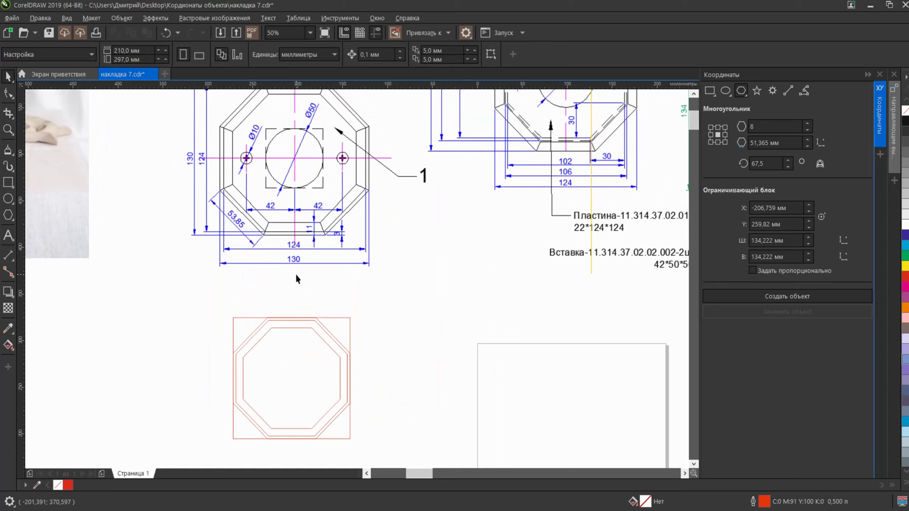
scroll(268, 324, "up", 6)
scroll(479, 341, "down", 1)
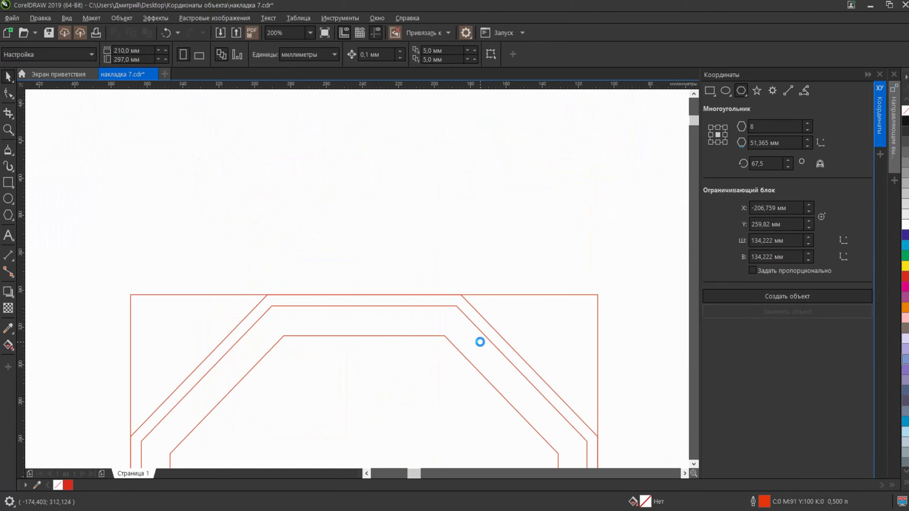
left_click_drag(411, 237, 321, 343)
scroll(320, 294, "down", 2)
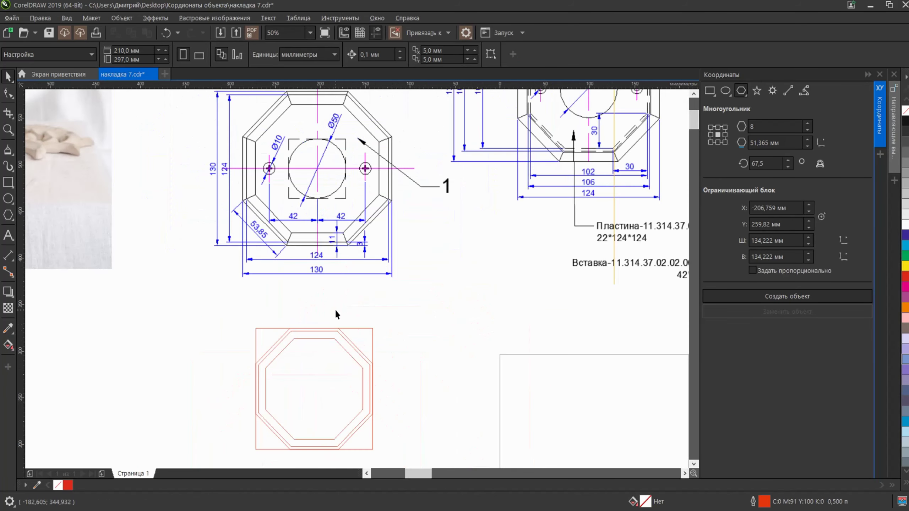
left_click_drag(334, 308, 333, 293)
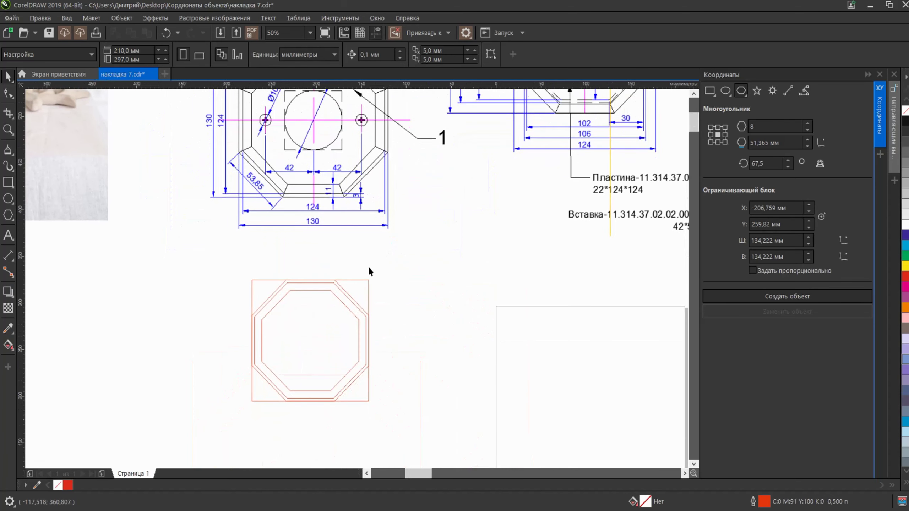
Try to create a 50 mm circle with 0° rotation from the inner octagon's coordinates
left_click(298, 290)
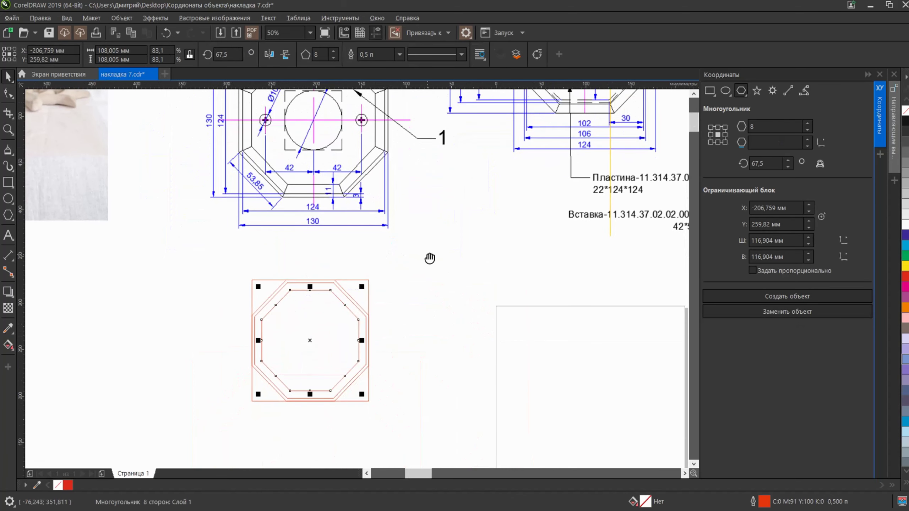
left_click_drag(427, 258, 422, 288)
left_click(725, 91)
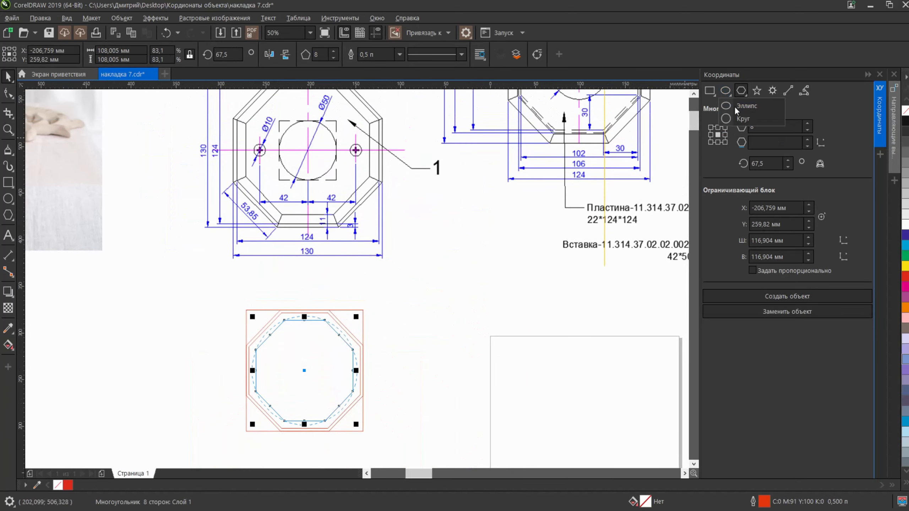
key("Tab")
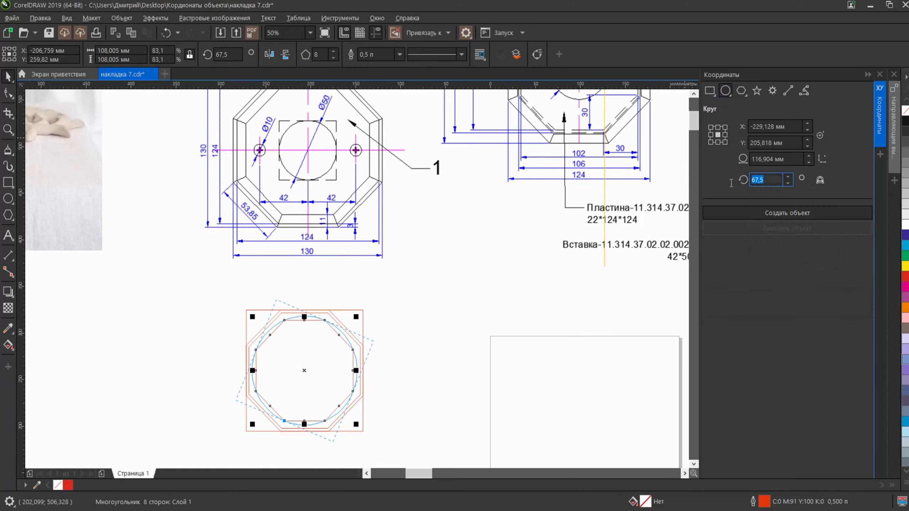
type("0")
left_click(788, 159)
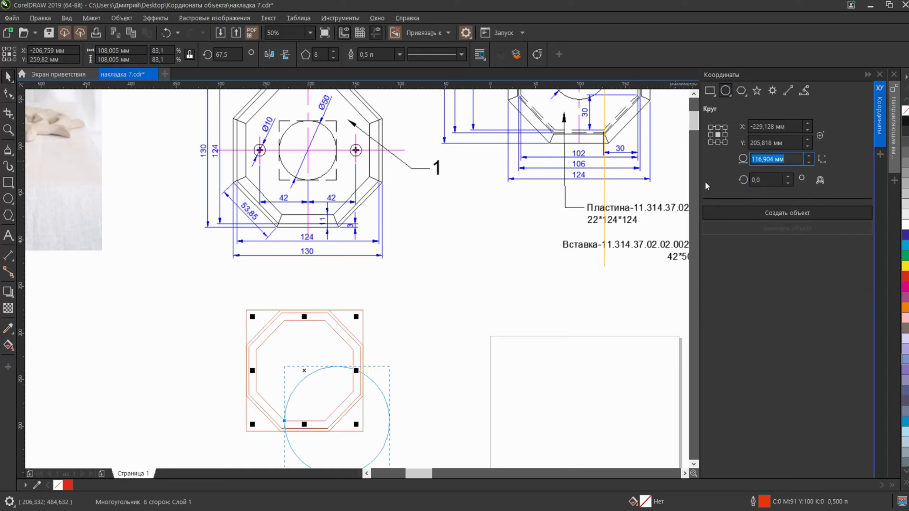
type("50")
left_click(737, 213)
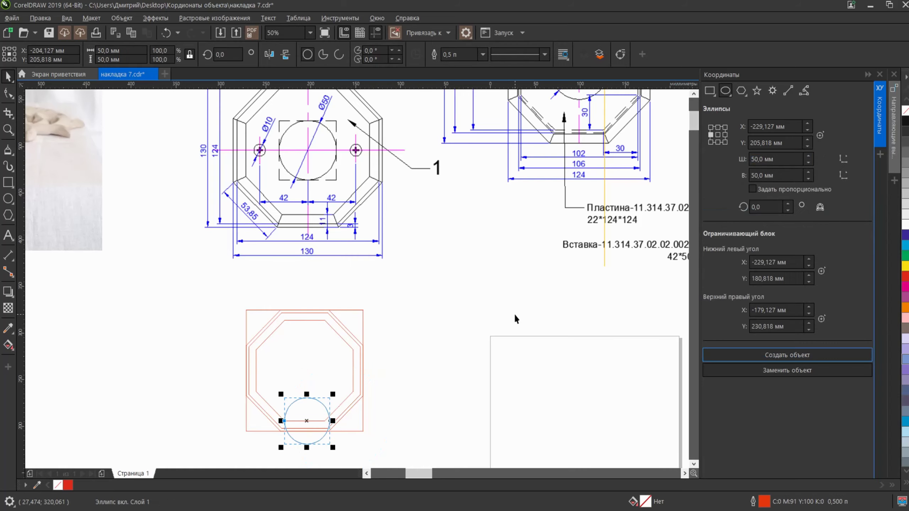
left_click(300, 387)
left_click(318, 403)
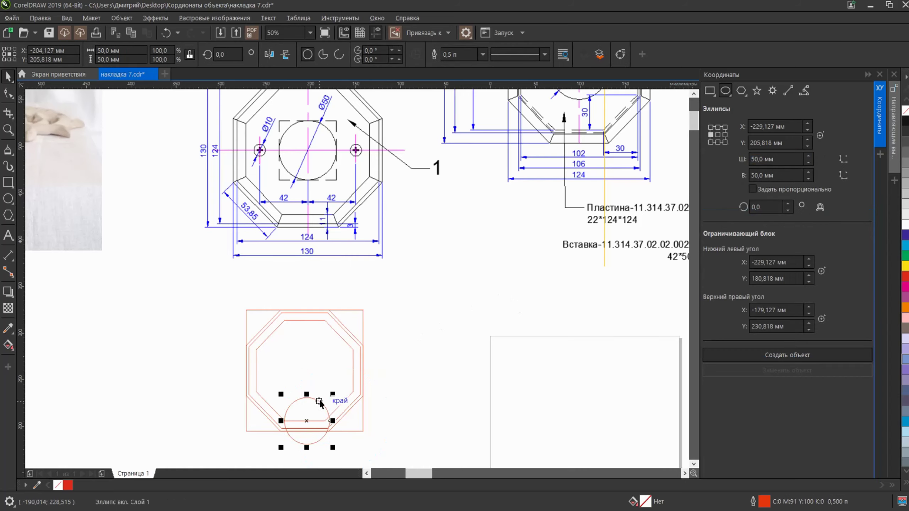
key("Delete")
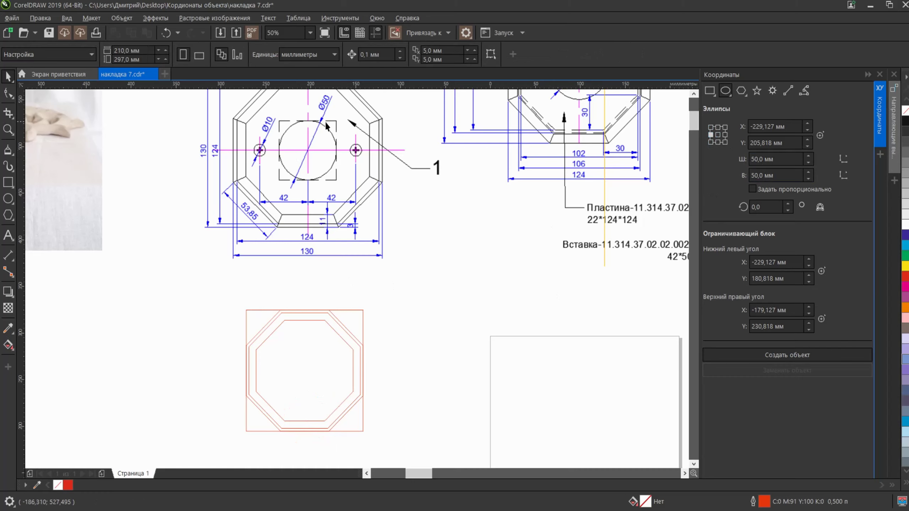
Create a circle 50 mm in diameter with 0° rotation, centred on the inner octagon using its centre coordinates
left_click(718, 135)
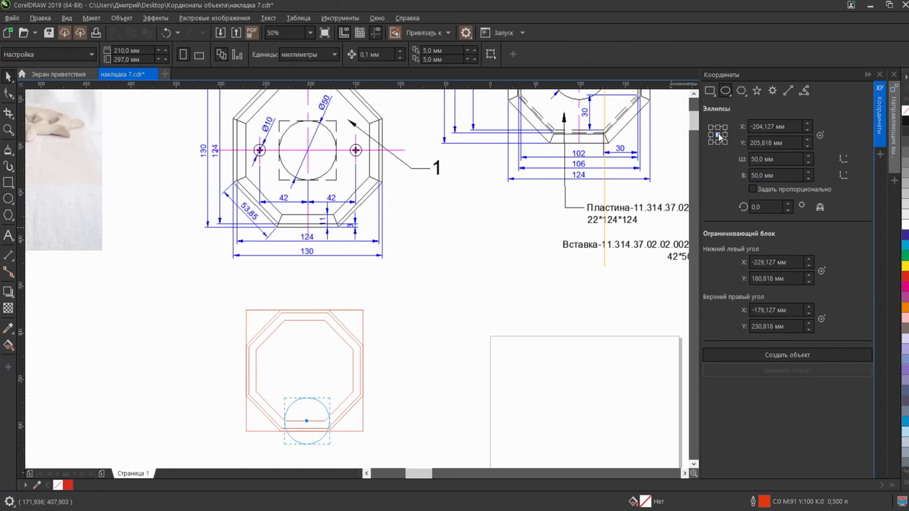
left_click(317, 318)
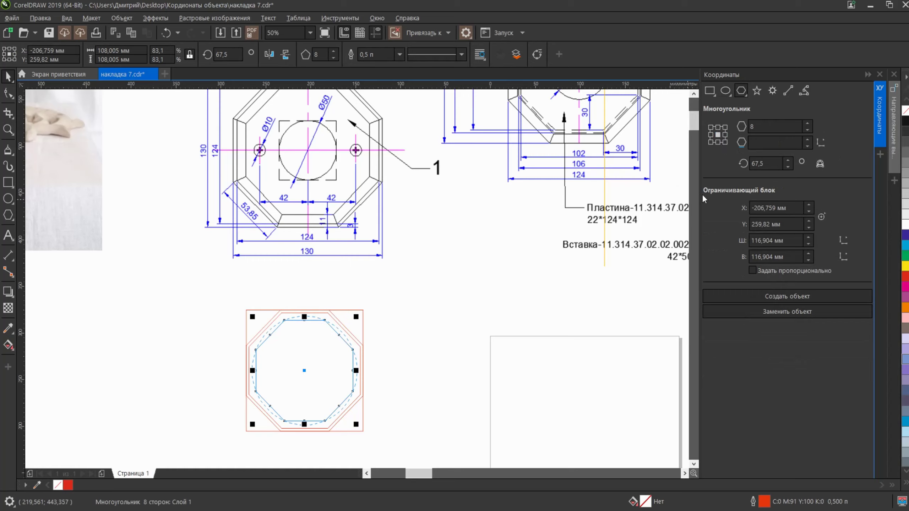
left_click(723, 92)
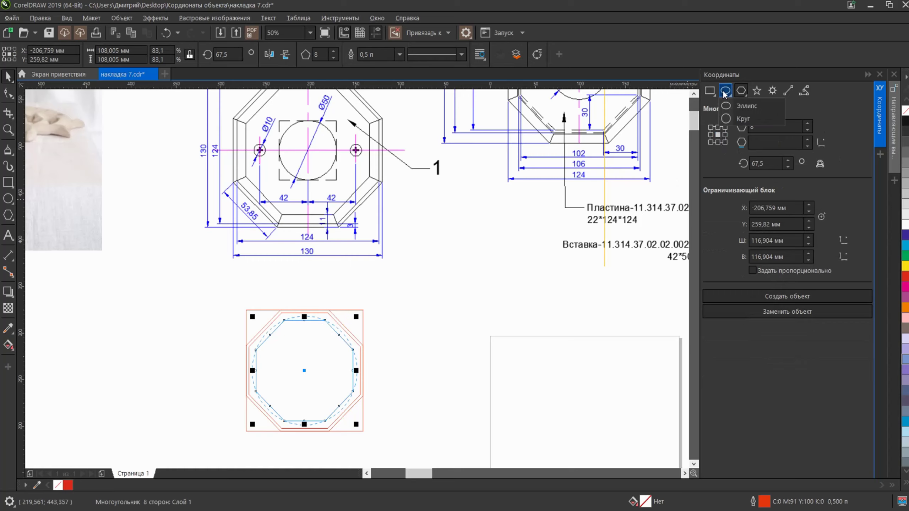
left_click(737, 119)
double_click(766, 180)
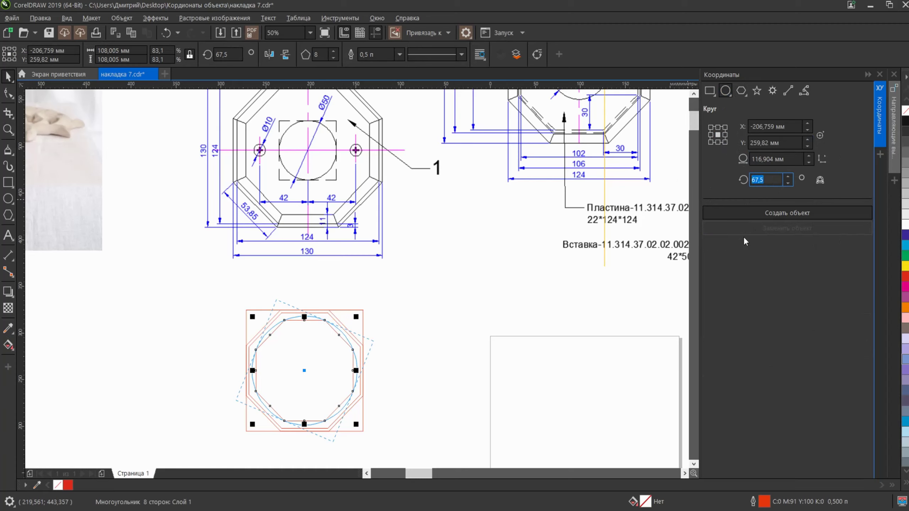
type("0")
left_click(791, 160)
type("5")
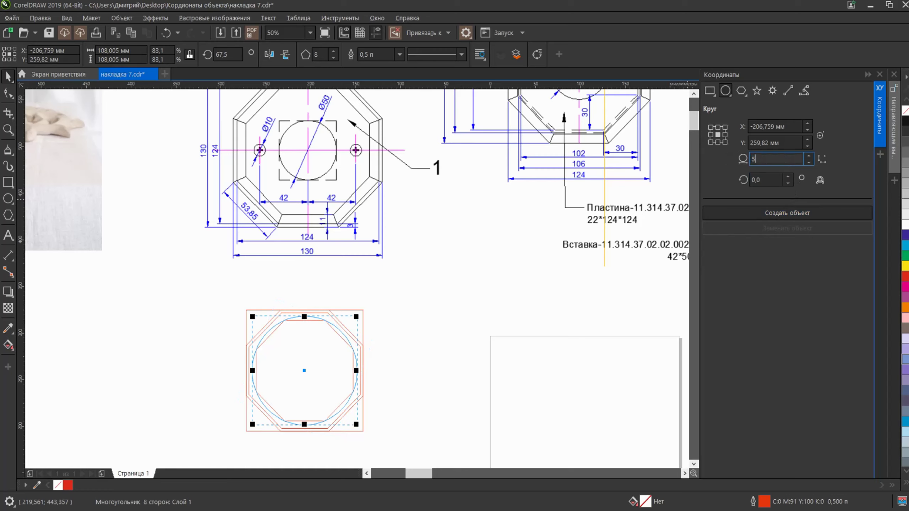
left_click(760, 211)
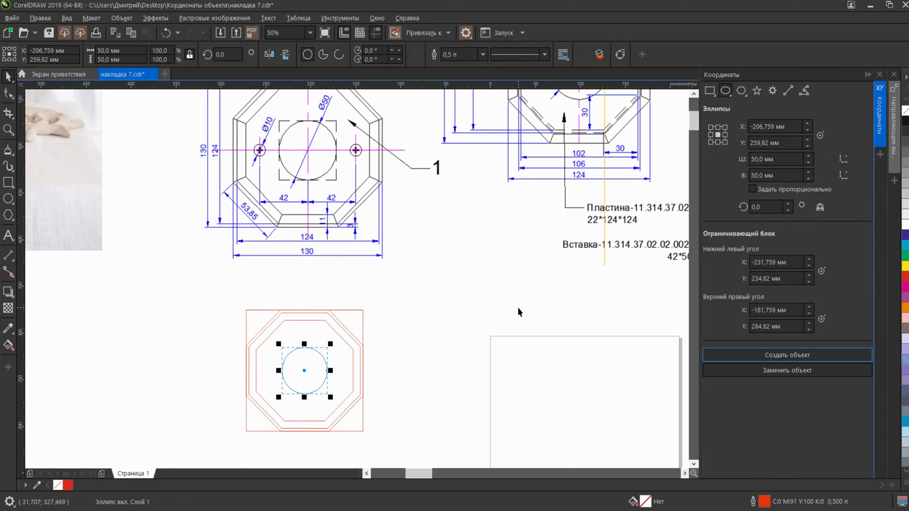
left_click(423, 288)
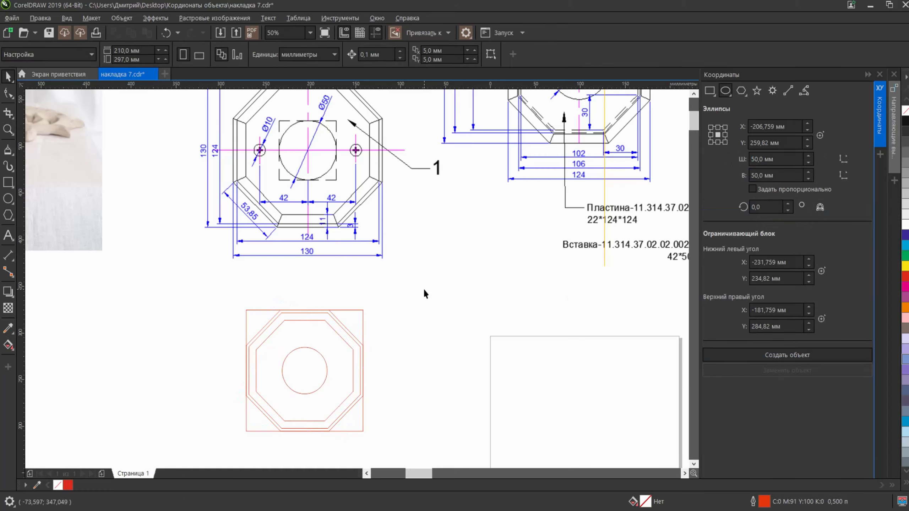
Create a 50 mm square around the central circle, using the circle's centre coordinates and size
left_click(288, 355)
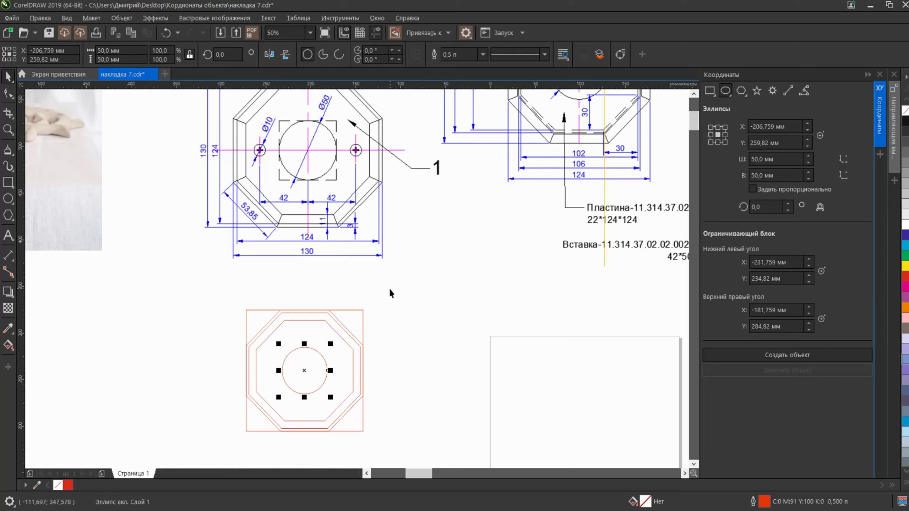
left_click(709, 91)
left_click(726, 115)
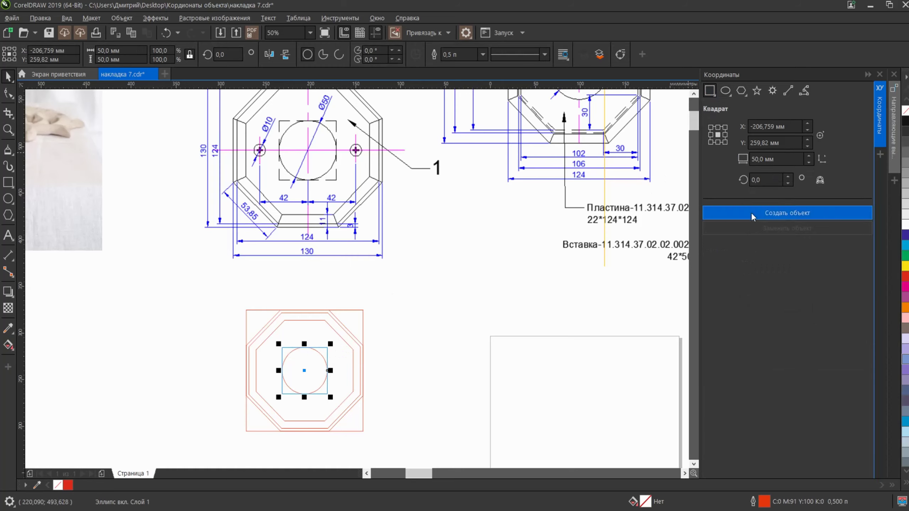
left_click(393, 294)
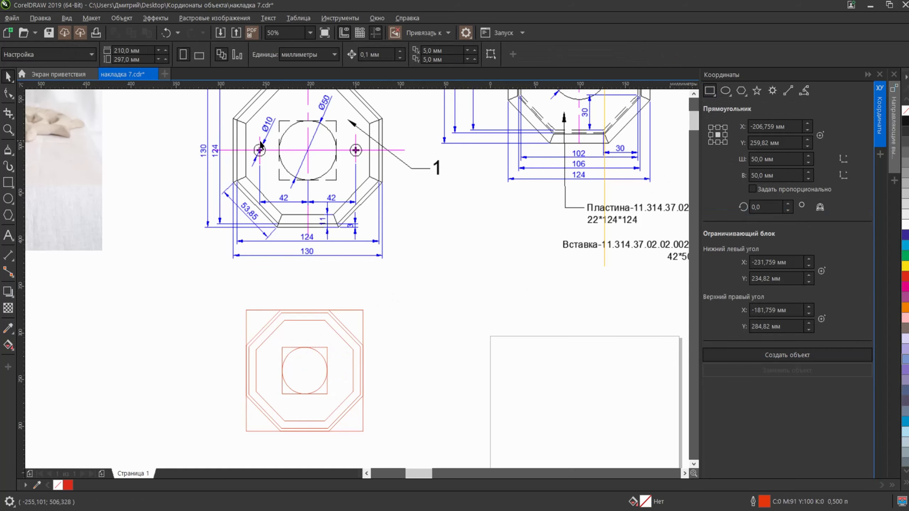